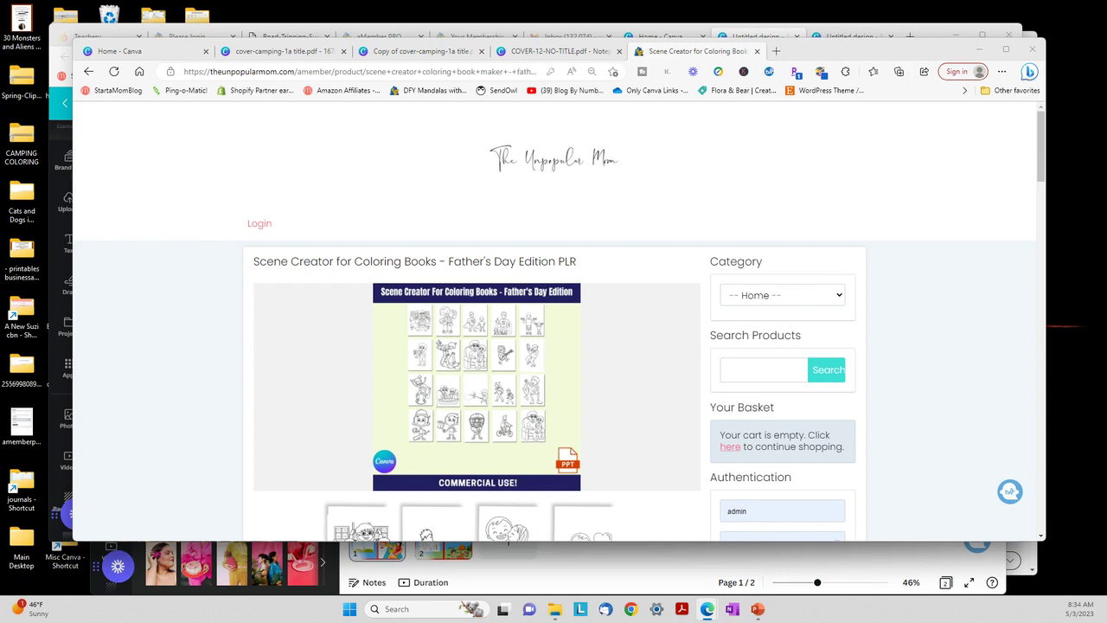
# - Open the Father's Day scene creator's Canva link from the purchase PDF and create an editable copy of the template
pyautogui.moveTo(103, 208); pyautogui.dragTo(413, 53)
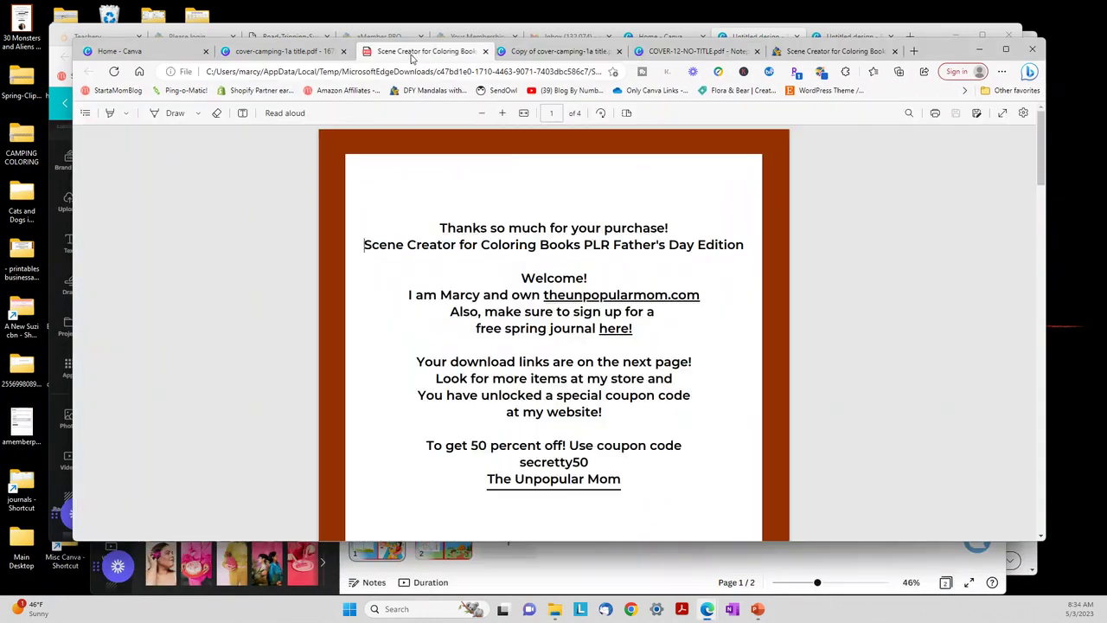
pyautogui.scroll(-5, 644, 195)
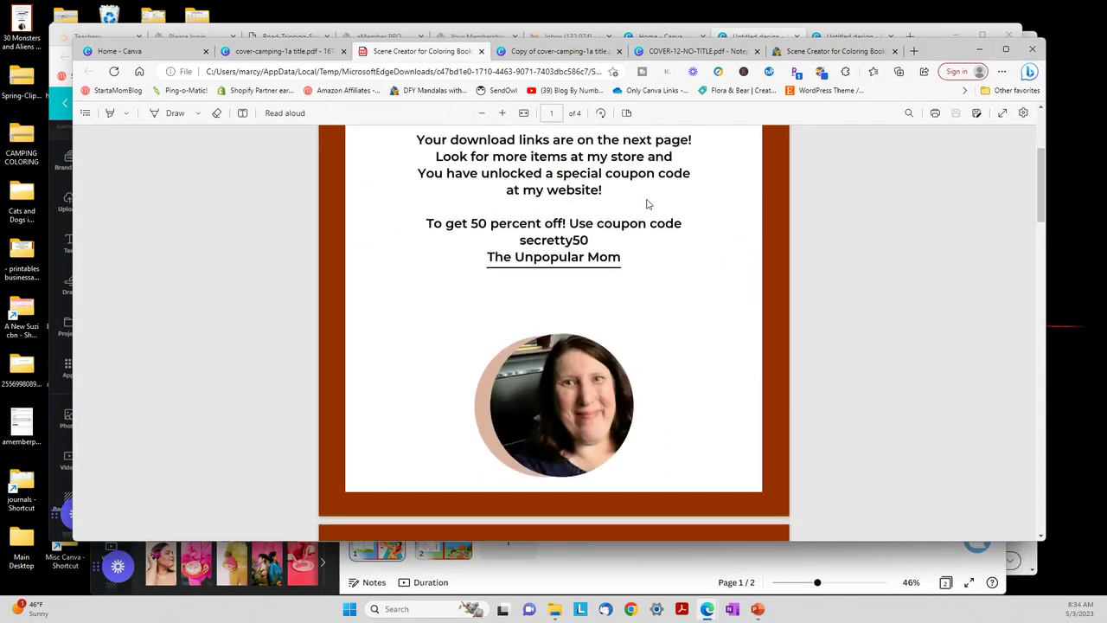
pyautogui.scroll(-8, 646, 198)
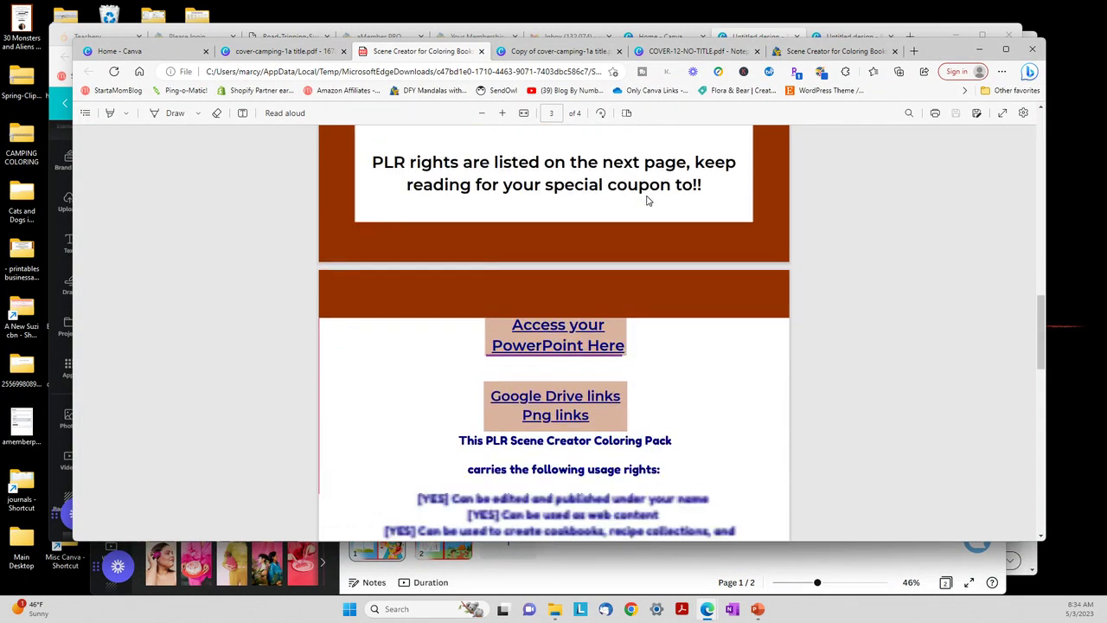
pyautogui.scroll(5, 644, 301)
pyautogui.click(605, 377)
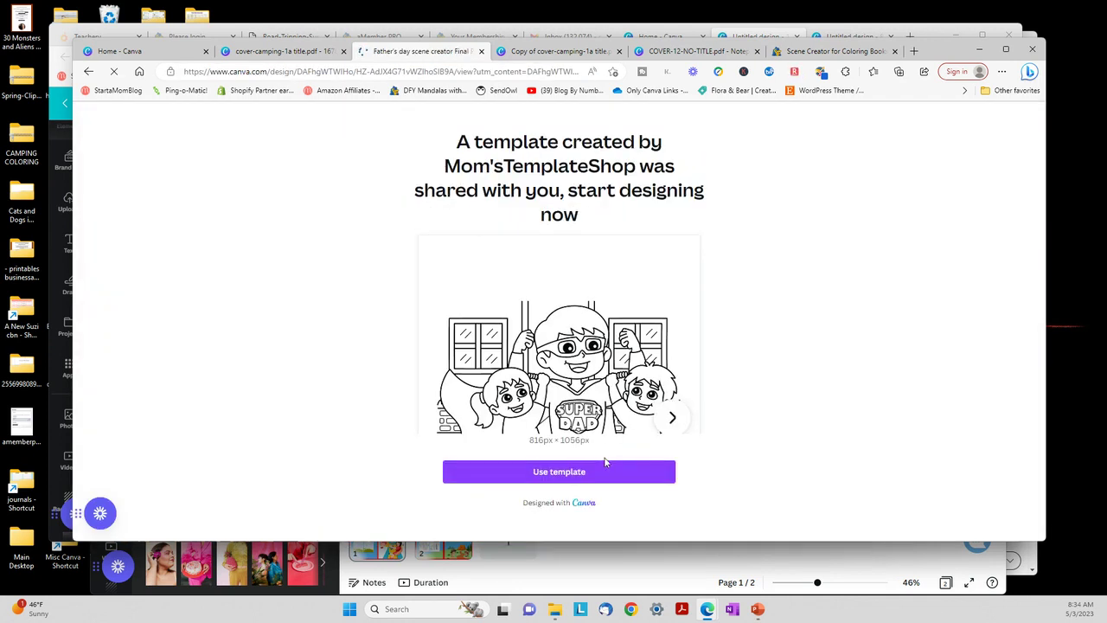
pyautogui.click(605, 473)
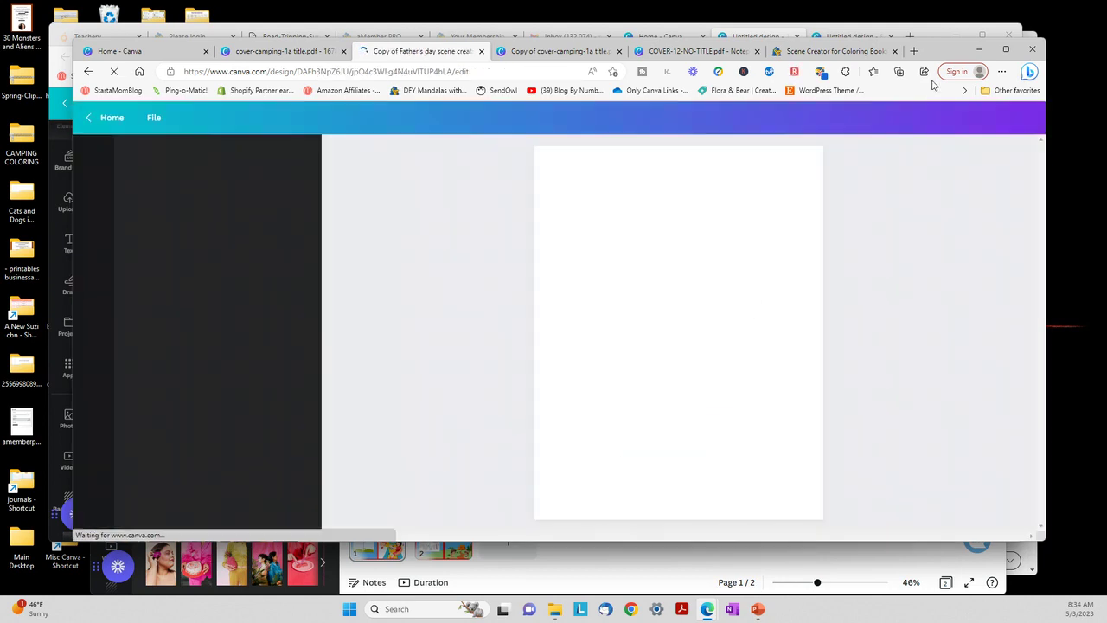
# - Refresh the Canva home page in the other browser window and open the recent design "Copy of cover-camping-1a title.pdf"
pyautogui.moveTo(950, 57); pyautogui.dragTo(228, 188)
pyautogui.click(256, 187)
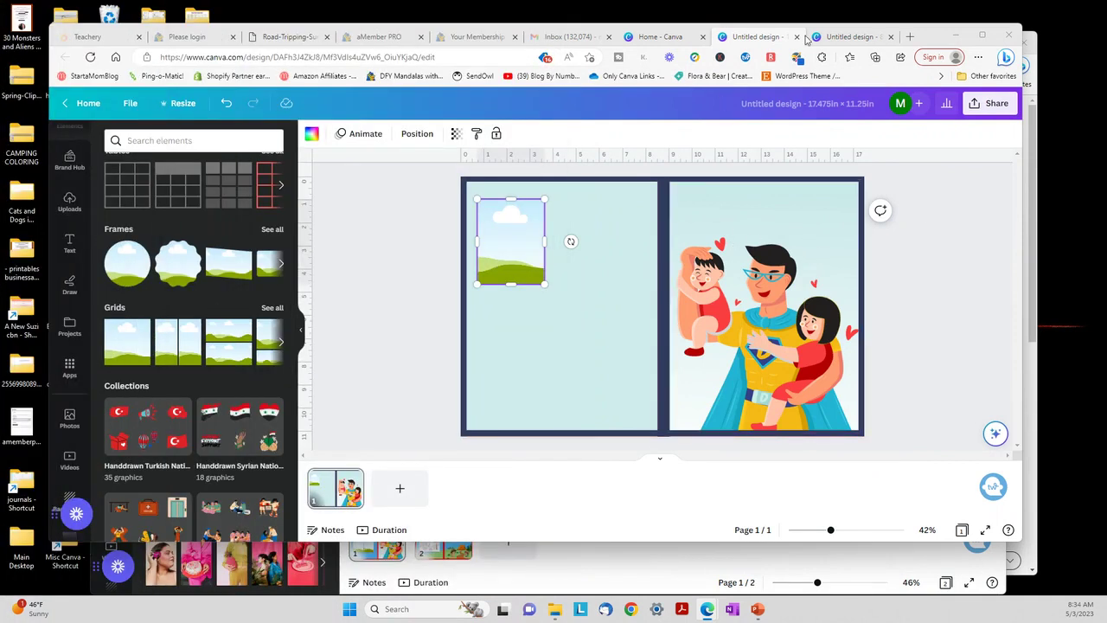
pyautogui.click(843, 37)
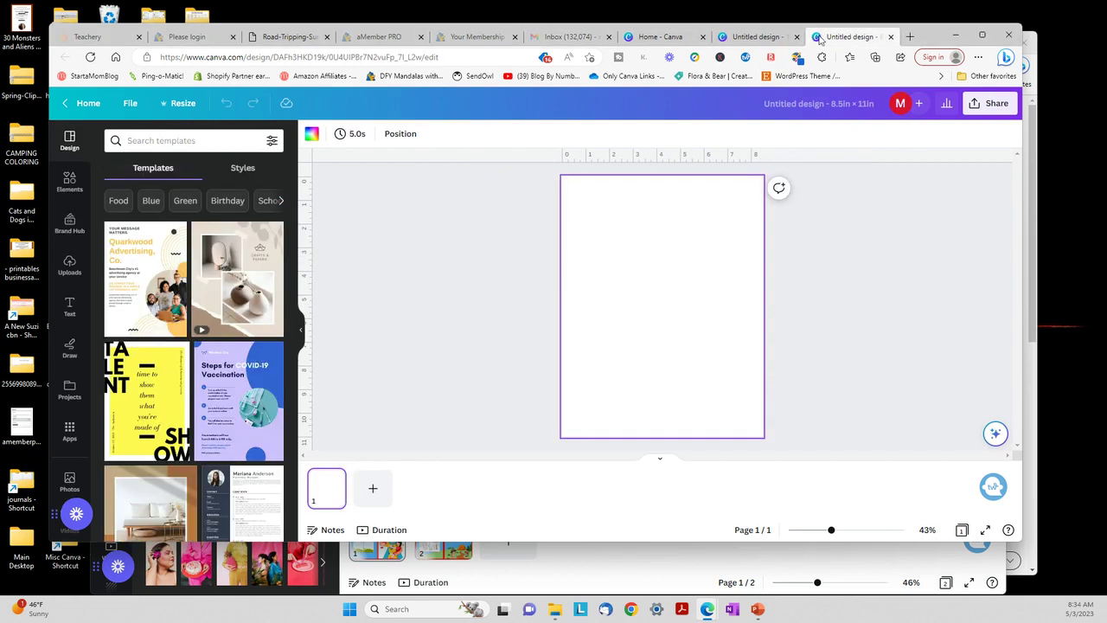
pyautogui.click(662, 37)
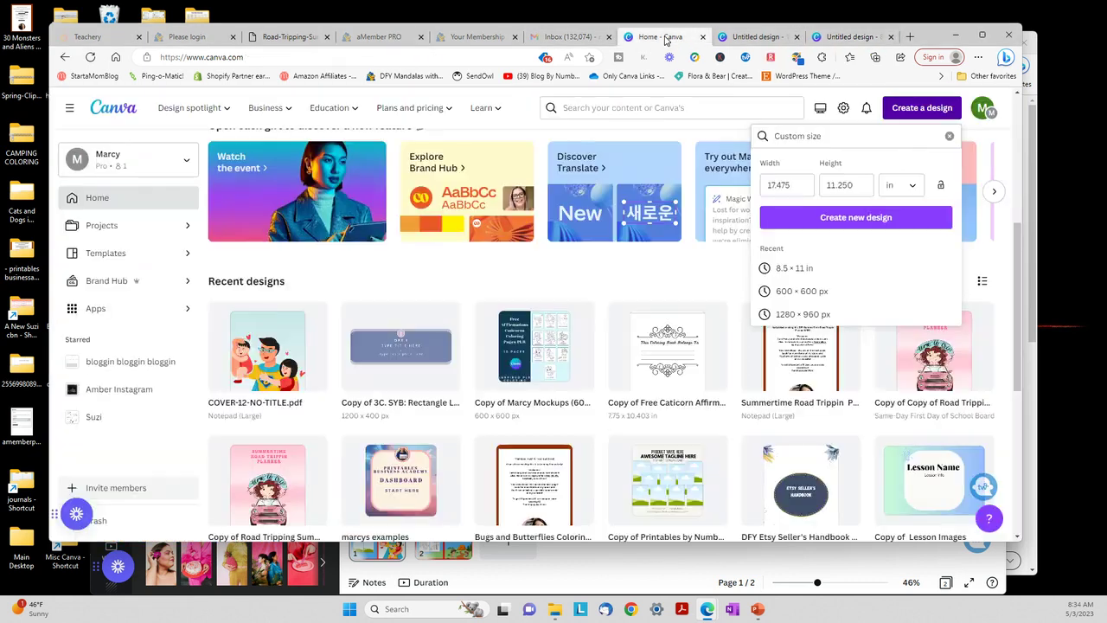
pyautogui.click(91, 58)
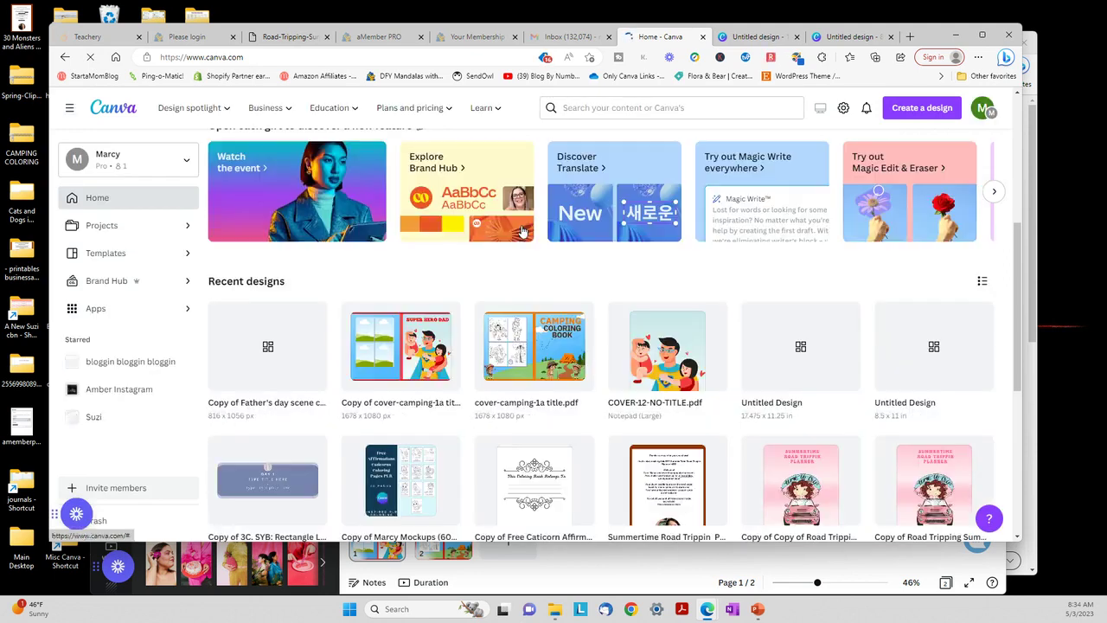
pyautogui.click(407, 346)
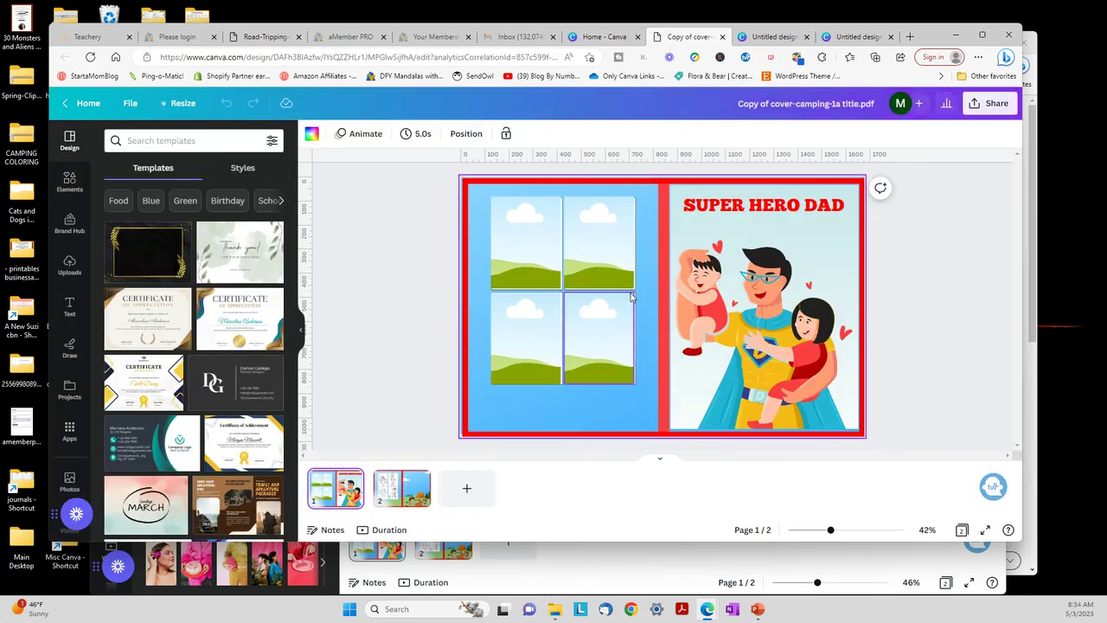
# - Fill the back cover's upper-left frame with the uploaded coloring image of a seated boy fishing
pyautogui.click(615, 268)
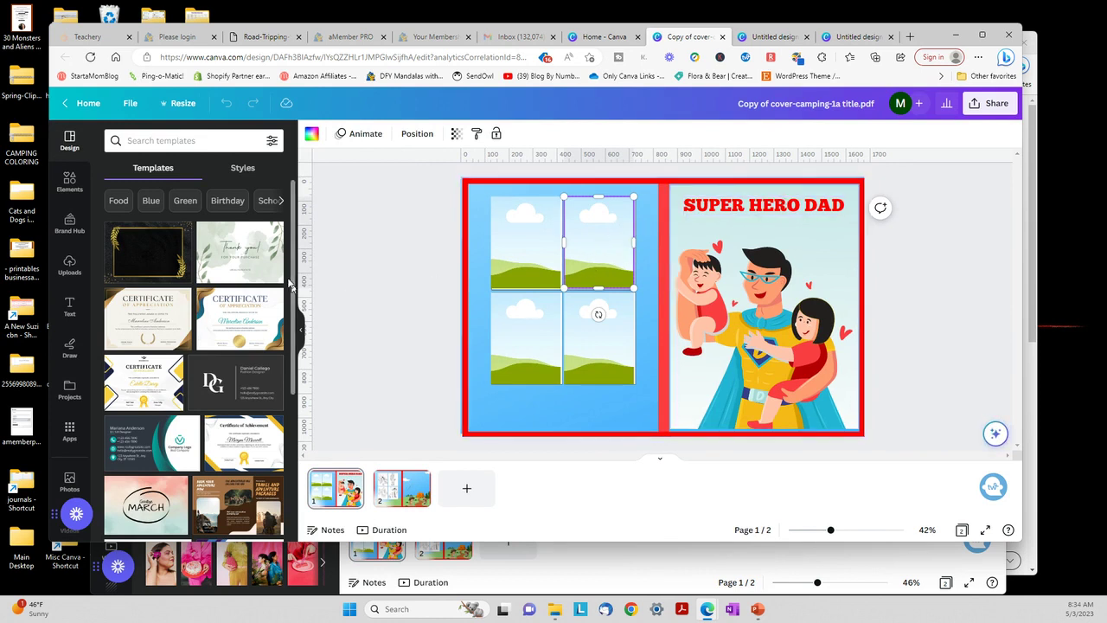
pyautogui.click(69, 182)
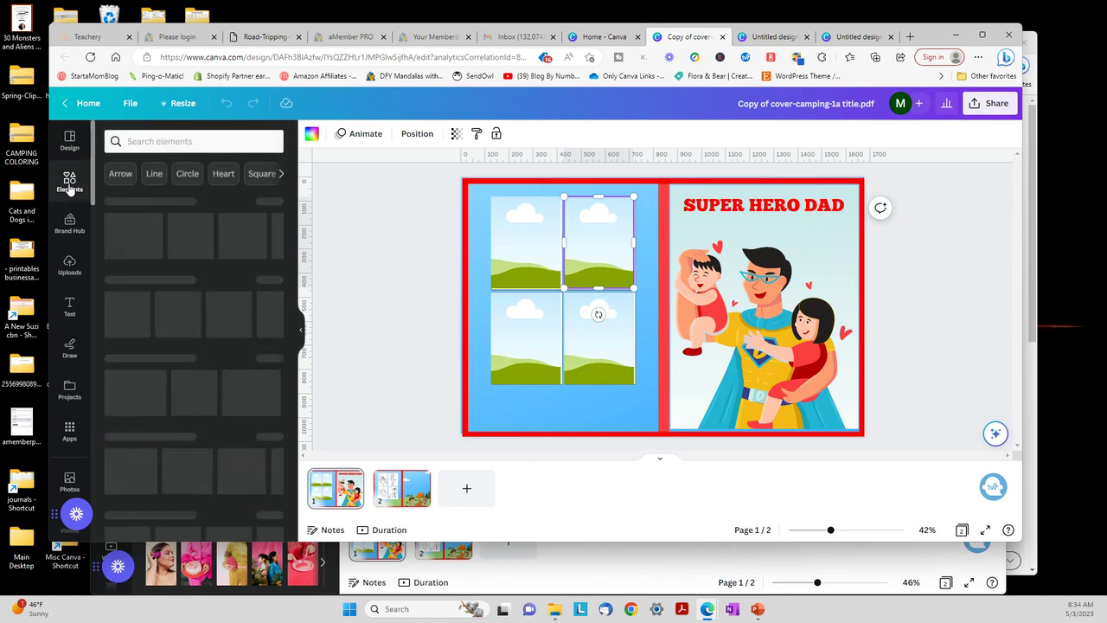
pyautogui.scroll(-5, 177, 269)
pyautogui.scroll(-10, 177, 268)
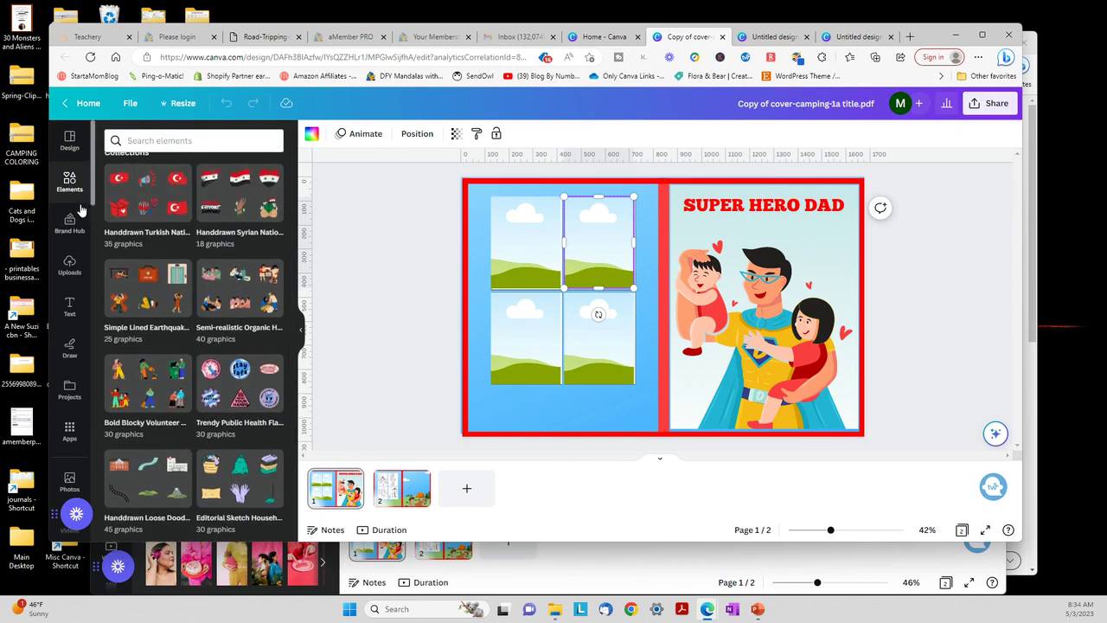
pyautogui.click(69, 265)
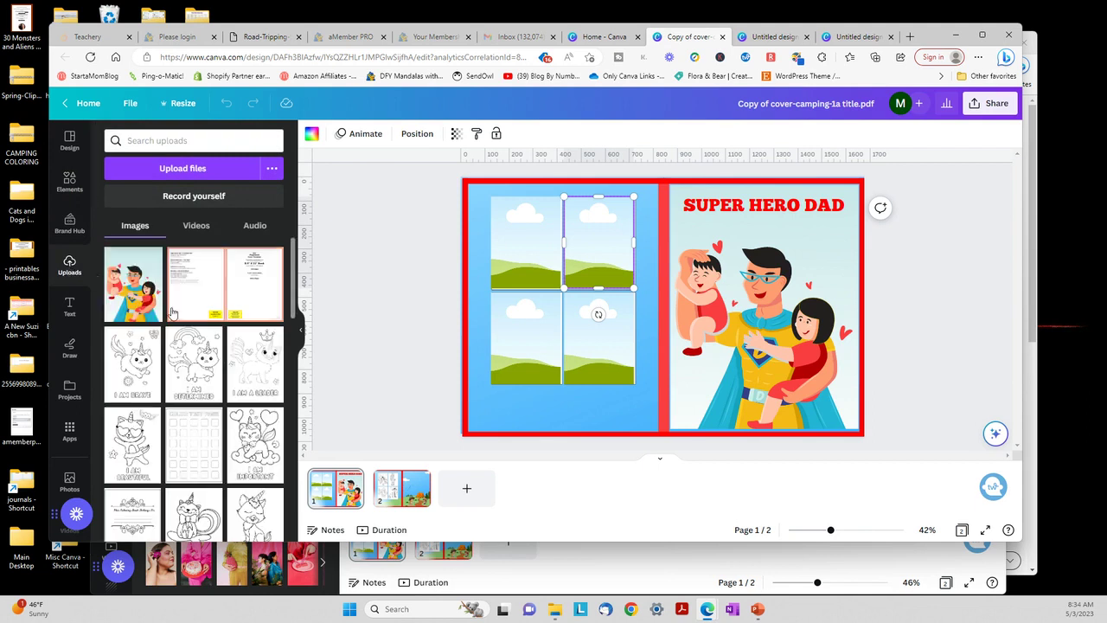
pyautogui.scroll(-10, 194, 318)
pyautogui.scroll(-10, 194, 319)
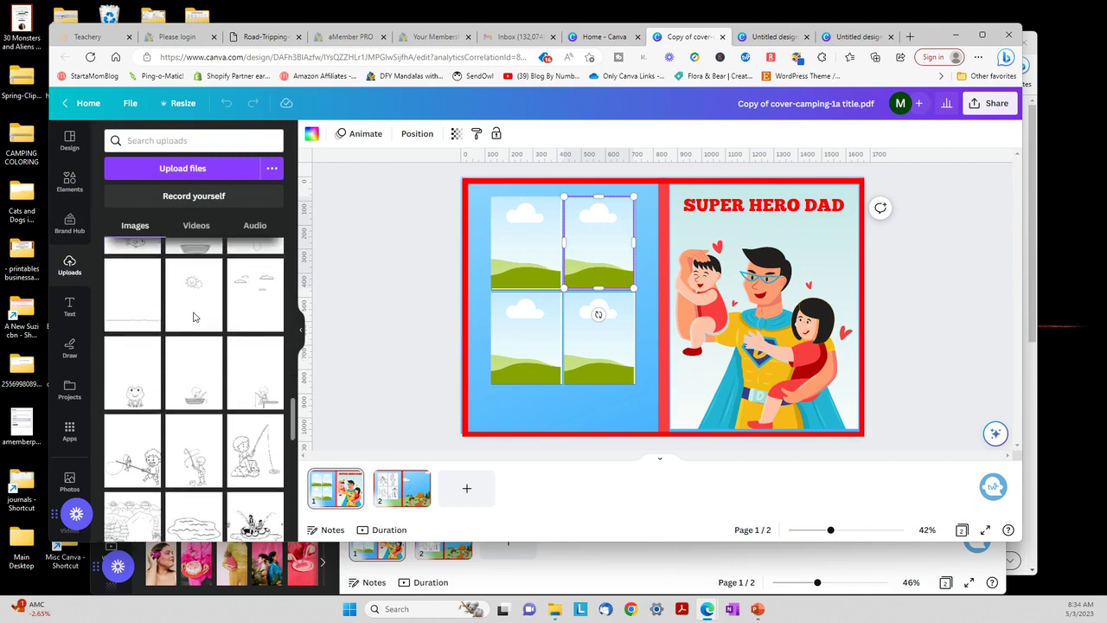
pyautogui.scroll(5, 196, 318)
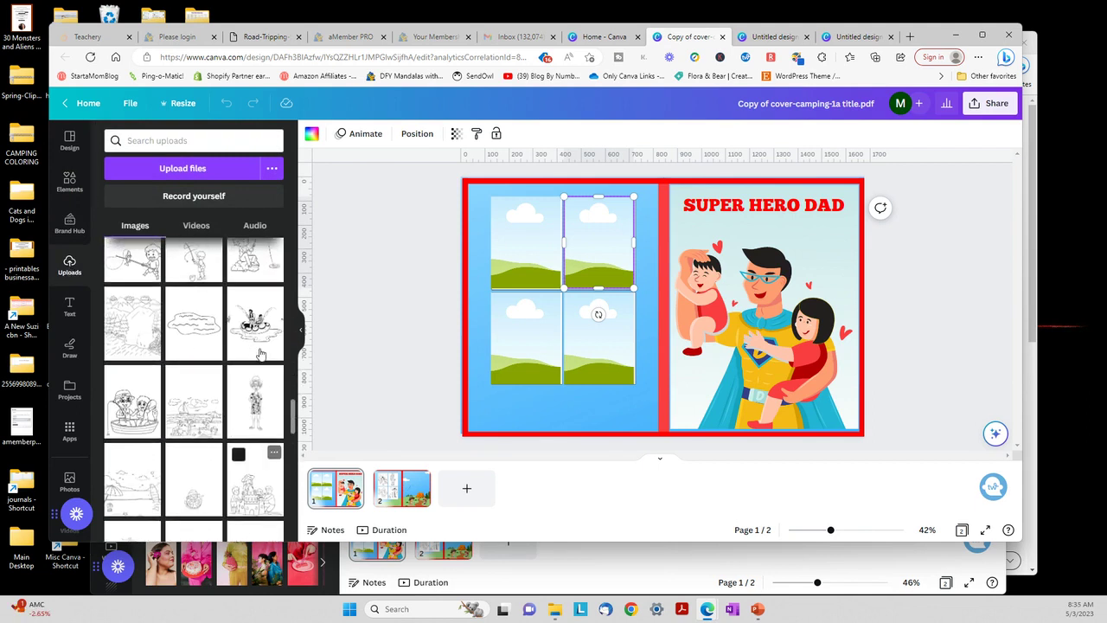
pyautogui.moveTo(261, 353); pyautogui.dragTo(526, 243)
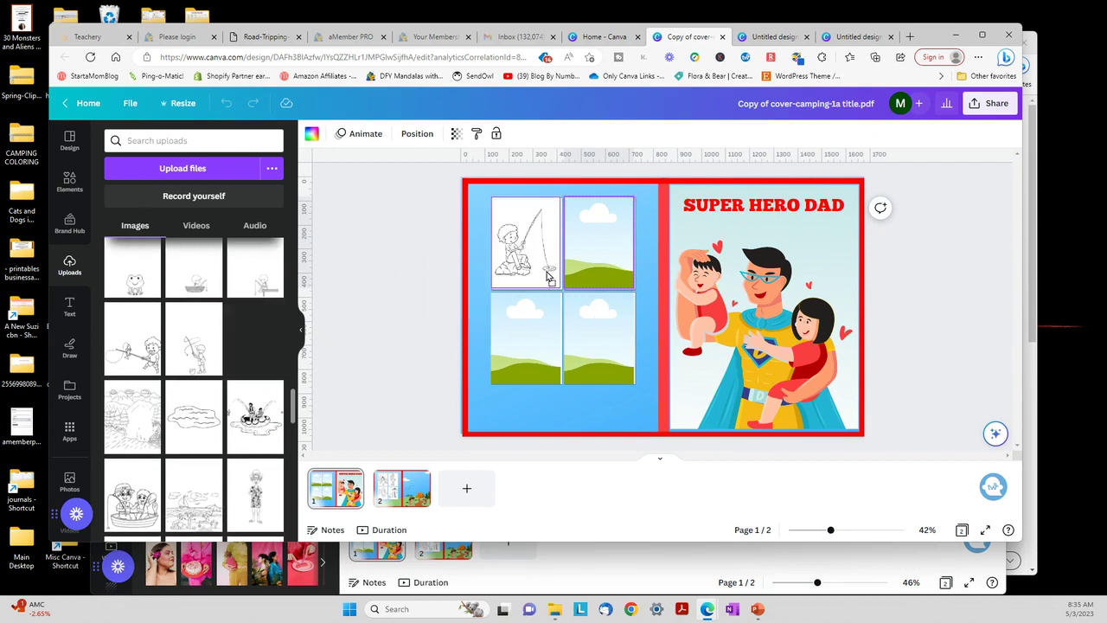
# - Fill the back cover's upper-right frame with the uploaded coloring image of children building a sandcastle
pyautogui.scroll(-2, 225, 350)
pyautogui.scroll(1, 266, 351)
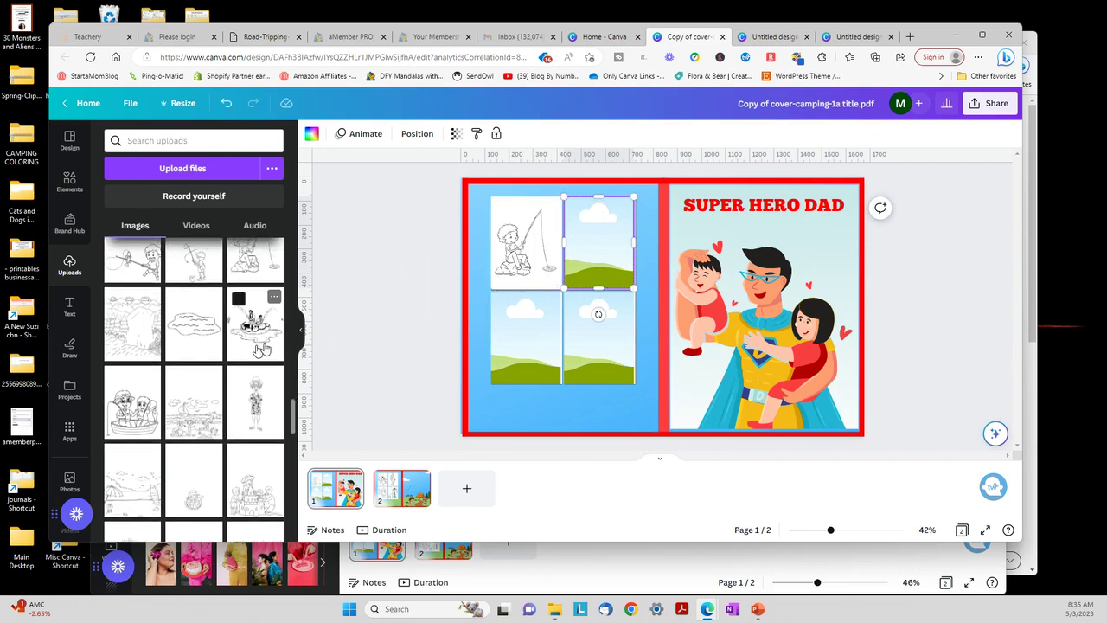
pyautogui.moveTo(257, 351); pyautogui.dragTo(597, 320)
pyautogui.scroll(-3, 256, 333)
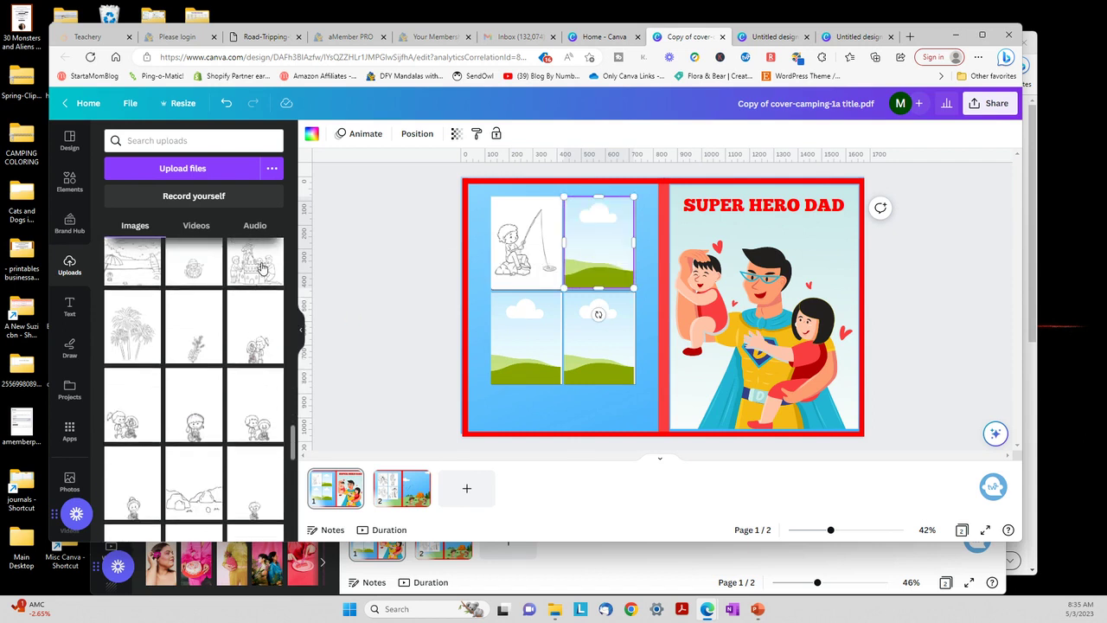
pyautogui.click(262, 269)
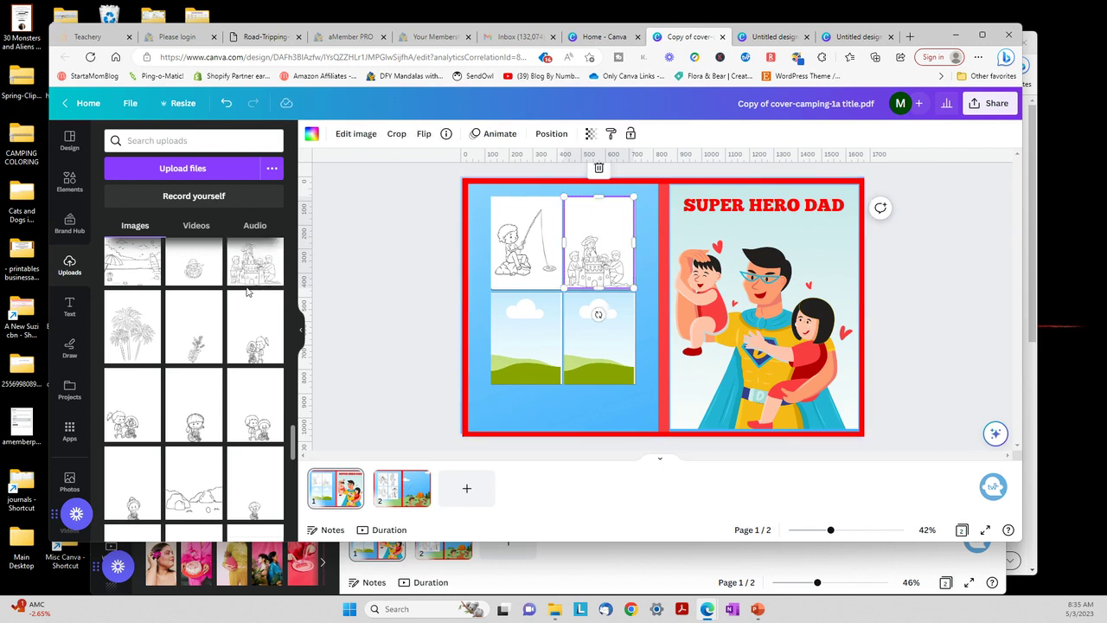
# - Fill the back cover's lower-left frame with the uploaded coloring image of a father and child playing soccer
pyautogui.scroll(-4, 230, 292)
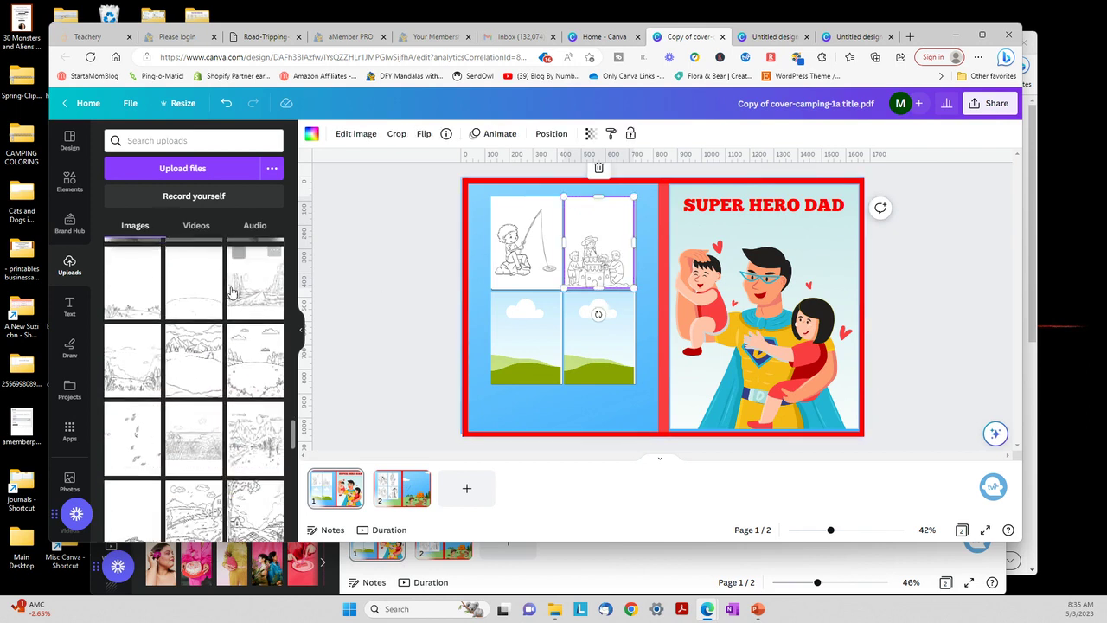
pyautogui.scroll(-7, 230, 293)
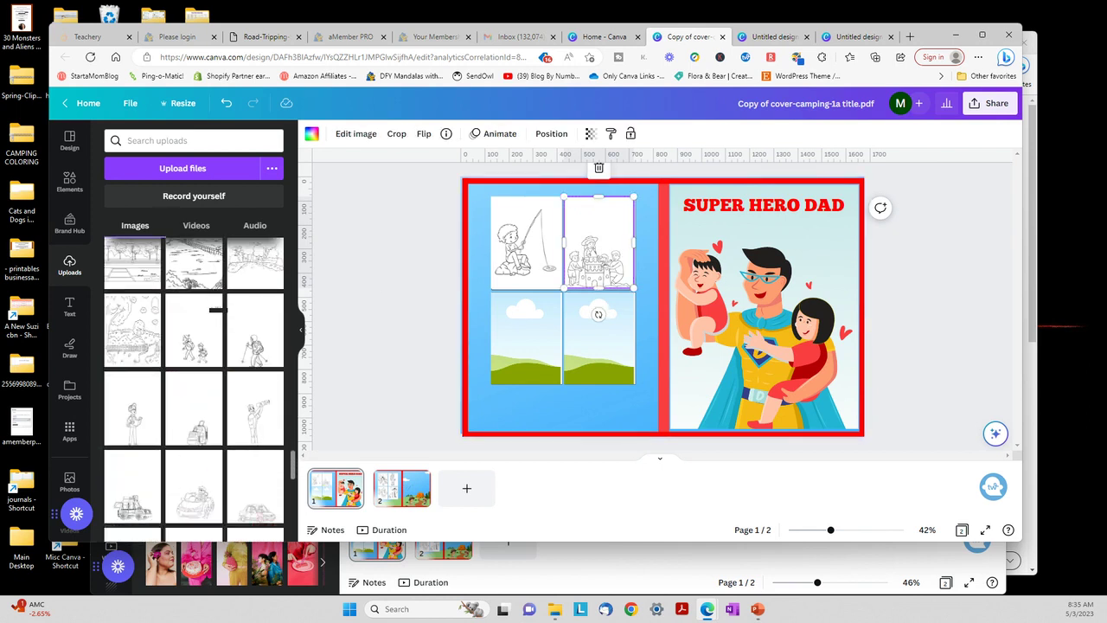
pyautogui.scroll(-6, 214, 312)
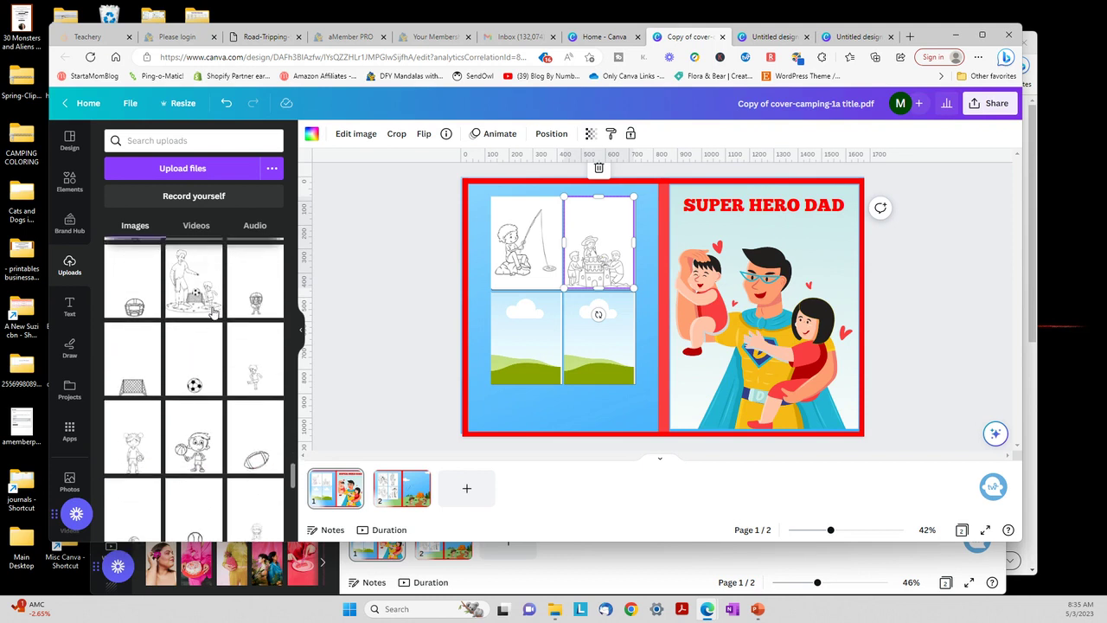
pyautogui.moveTo(194, 355); pyautogui.dragTo(529, 353)
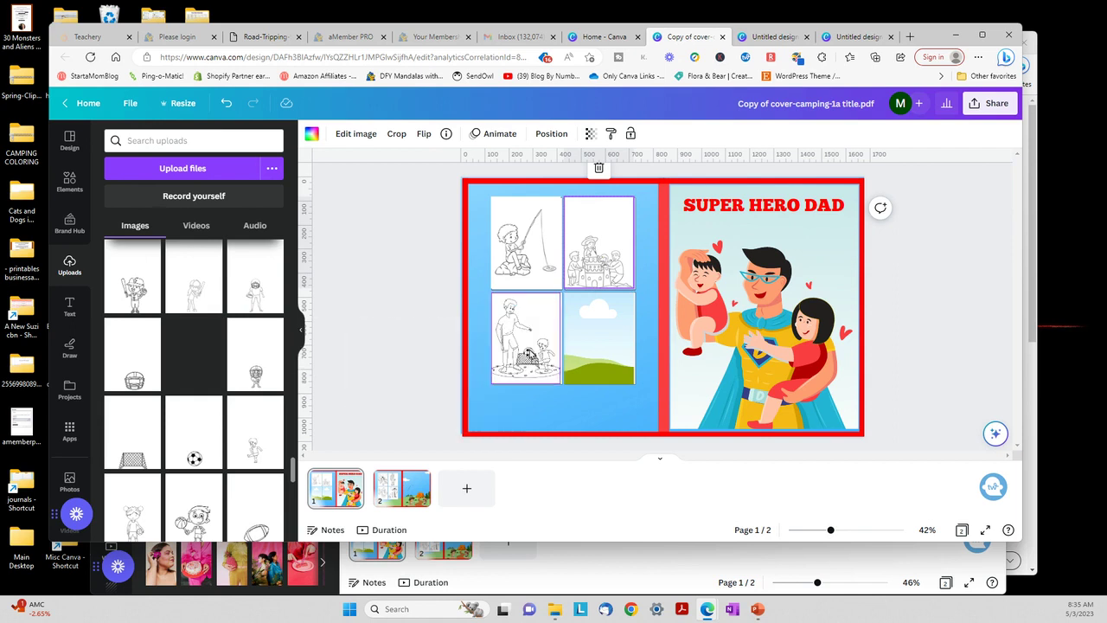
# - Fill the back cover's lower-right frame with the uploaded Super Dad image of a father holding two children, and deselect the frame
pyautogui.scroll(-3, 186, 363)
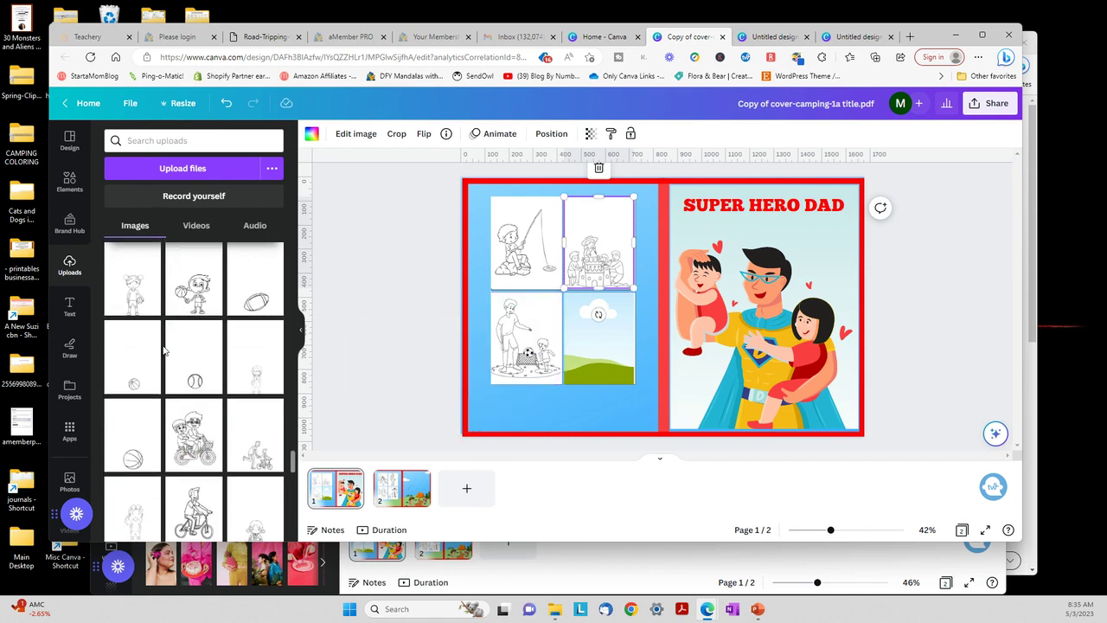
pyautogui.scroll(-3, 164, 349)
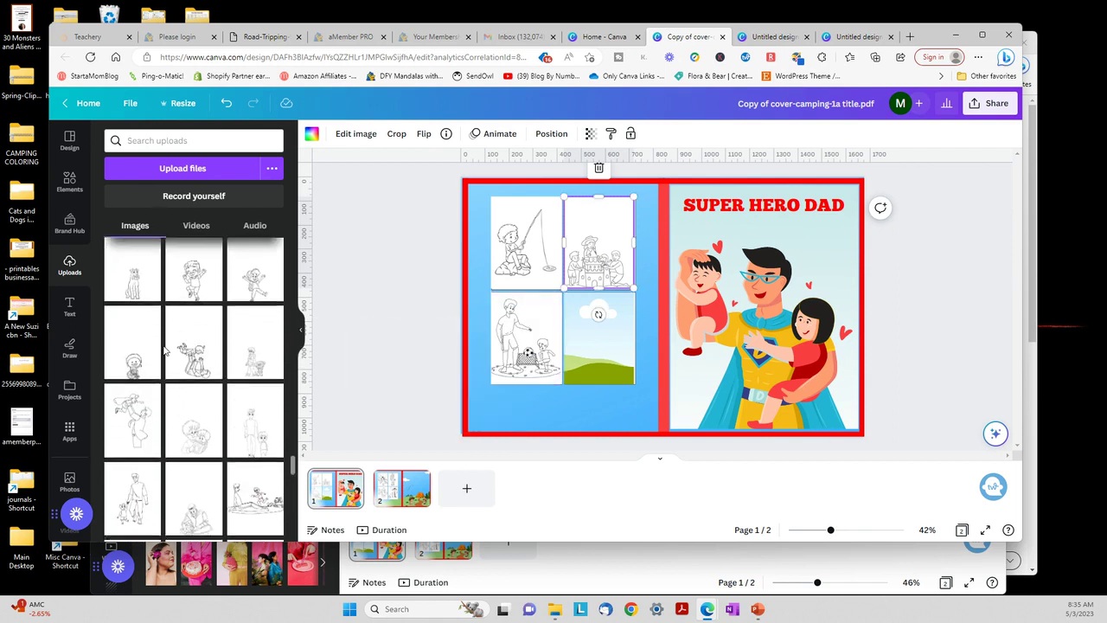
pyautogui.scroll(-5, 163, 349)
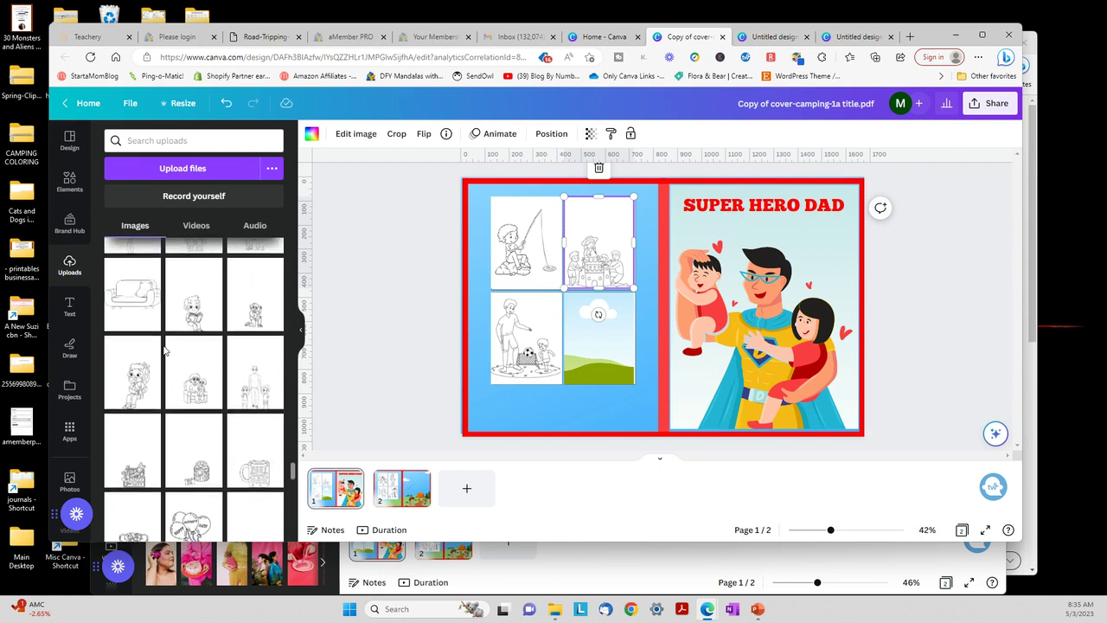
pyautogui.scroll(-5, 163, 350)
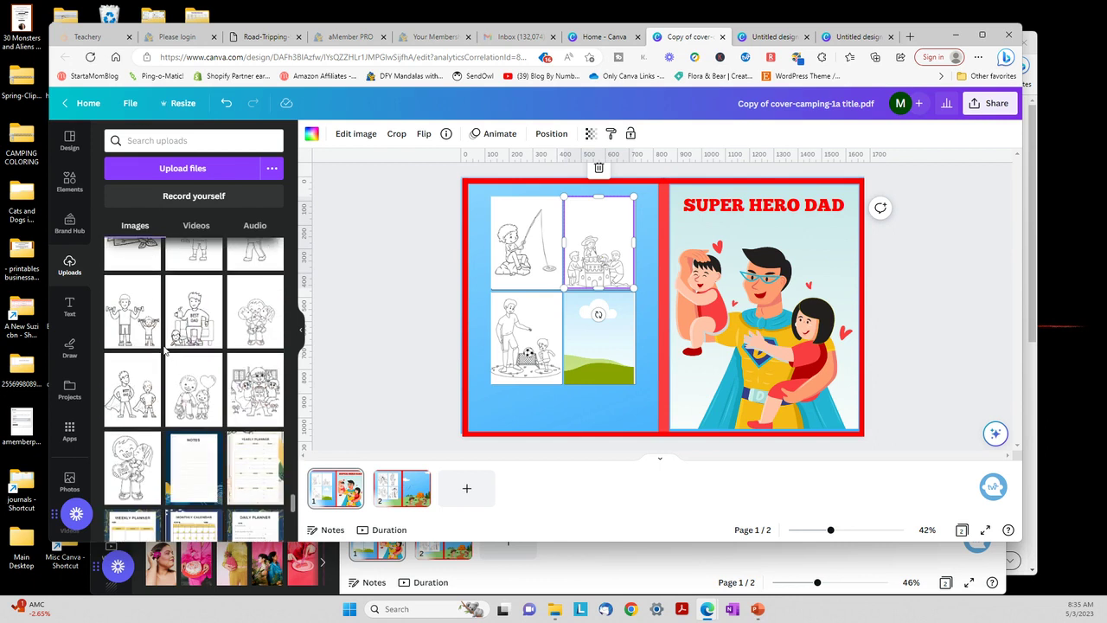
pyautogui.scroll(-3, 164, 350)
pyautogui.moveTo(255, 294); pyautogui.dragTo(595, 345)
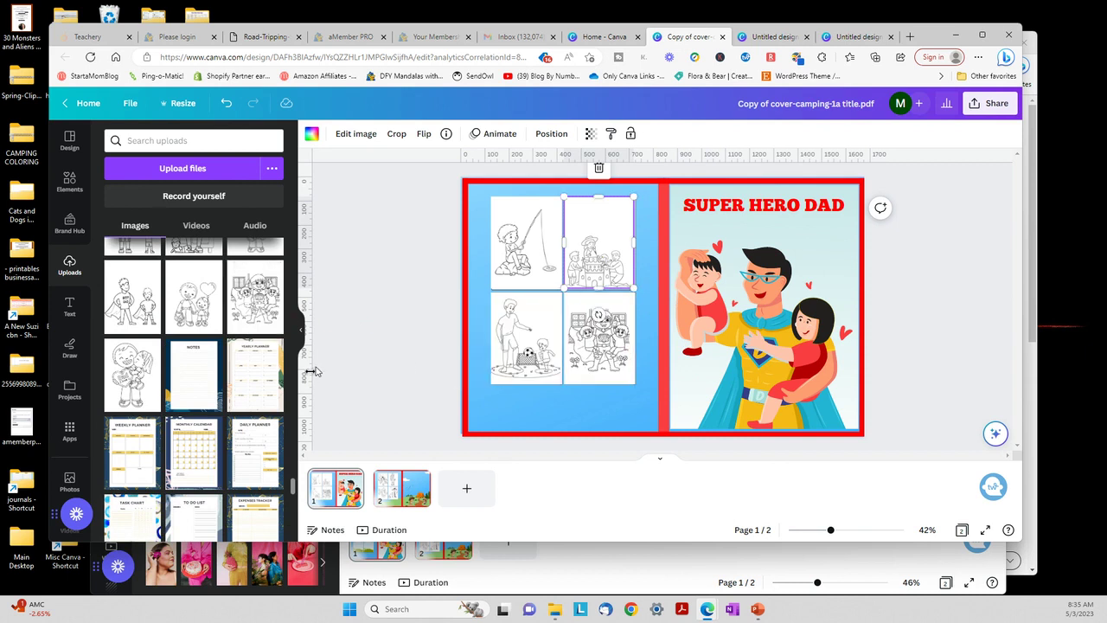
pyautogui.click(917, 298)
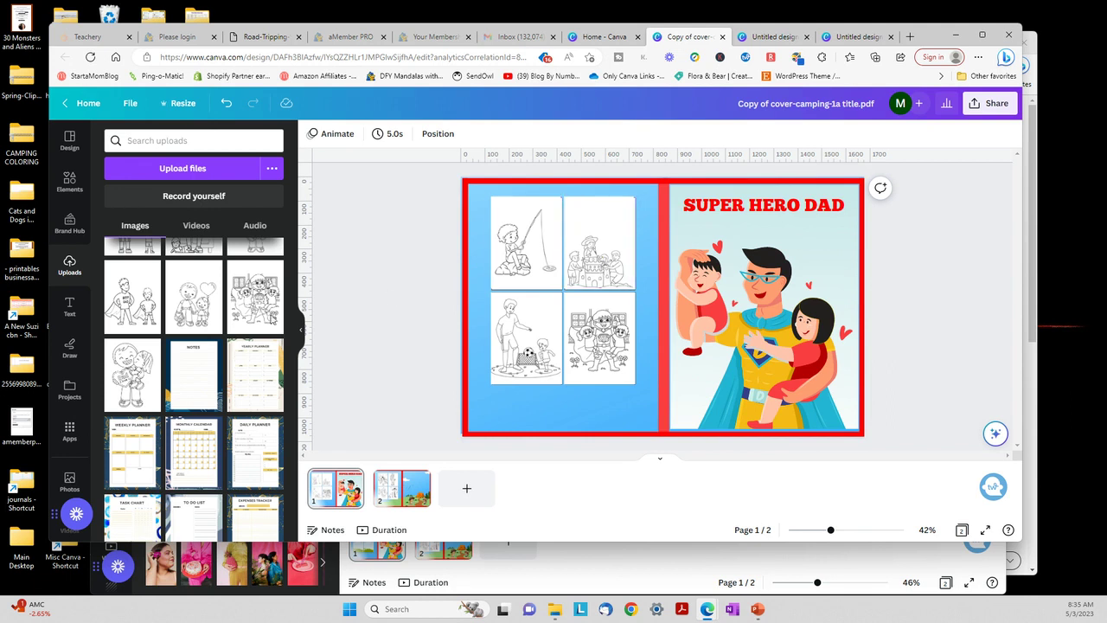
# - Replace the sandcastle picture in the upper-right frame with the uploaded image of the caped father and son
pyautogui.scroll(-3, 220, 333)
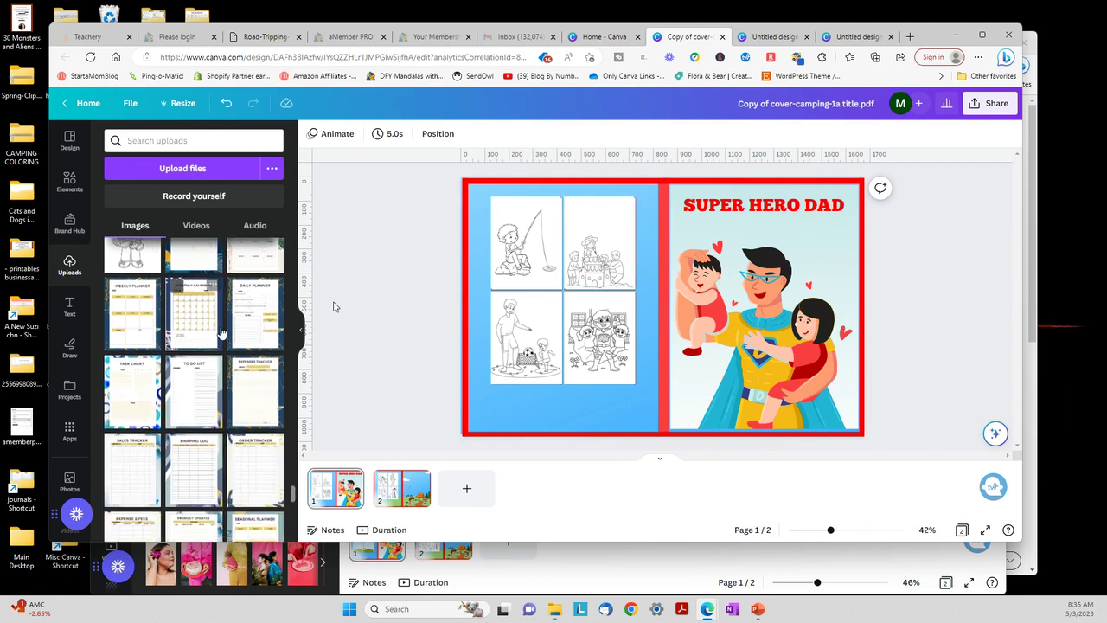
pyautogui.scroll(4, 182, 339)
pyautogui.moveTo(143, 341); pyautogui.dragTo(608, 268)
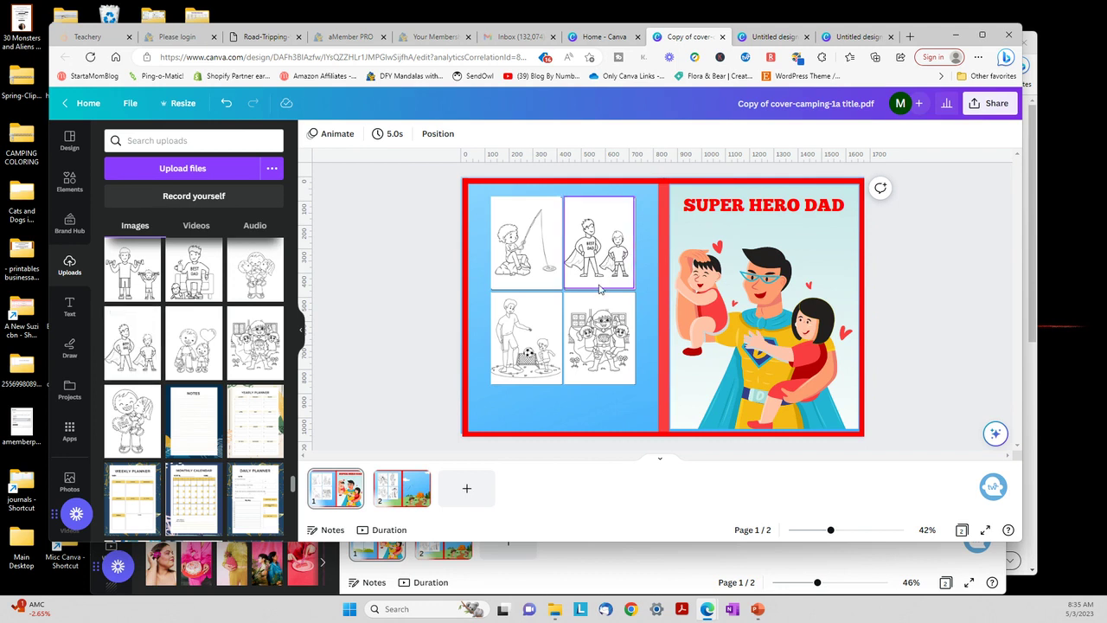
# - View the copied Father's Day scene creator design in its own window, and return to the cover design
pyautogui.click(351, 299)
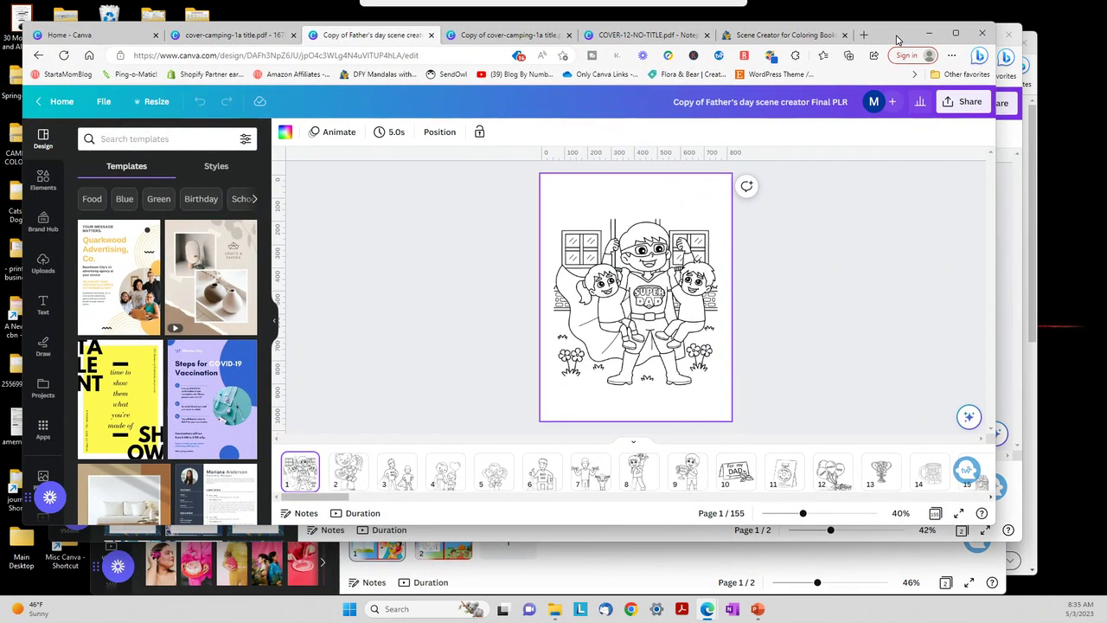
pyautogui.click(928, 33)
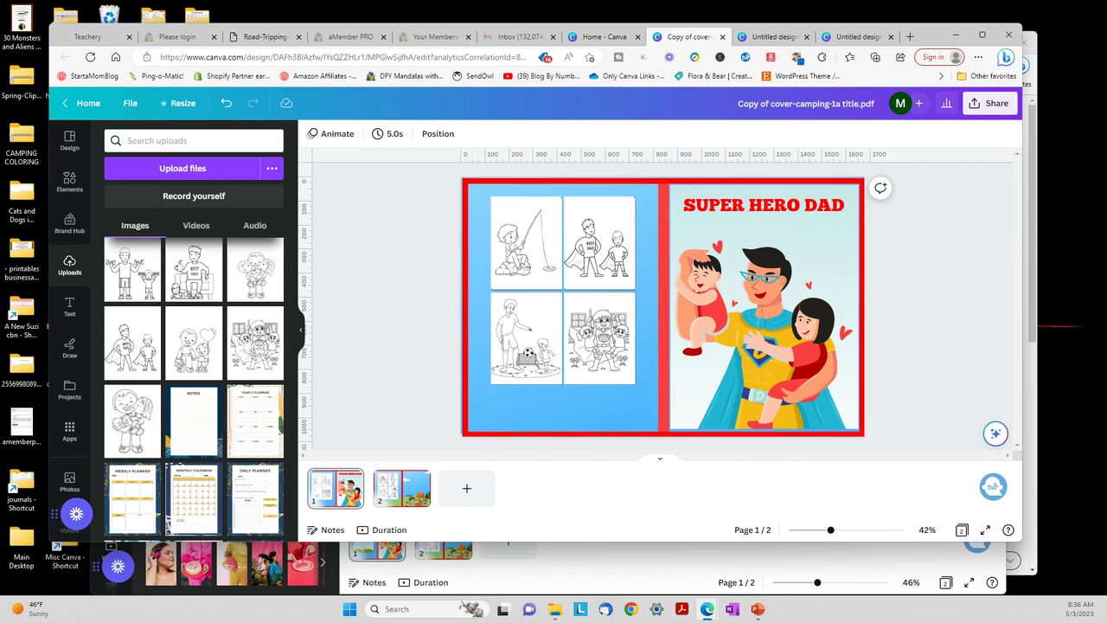
pyautogui.moveTo(0, 112); pyautogui.dragTo(0, 113)
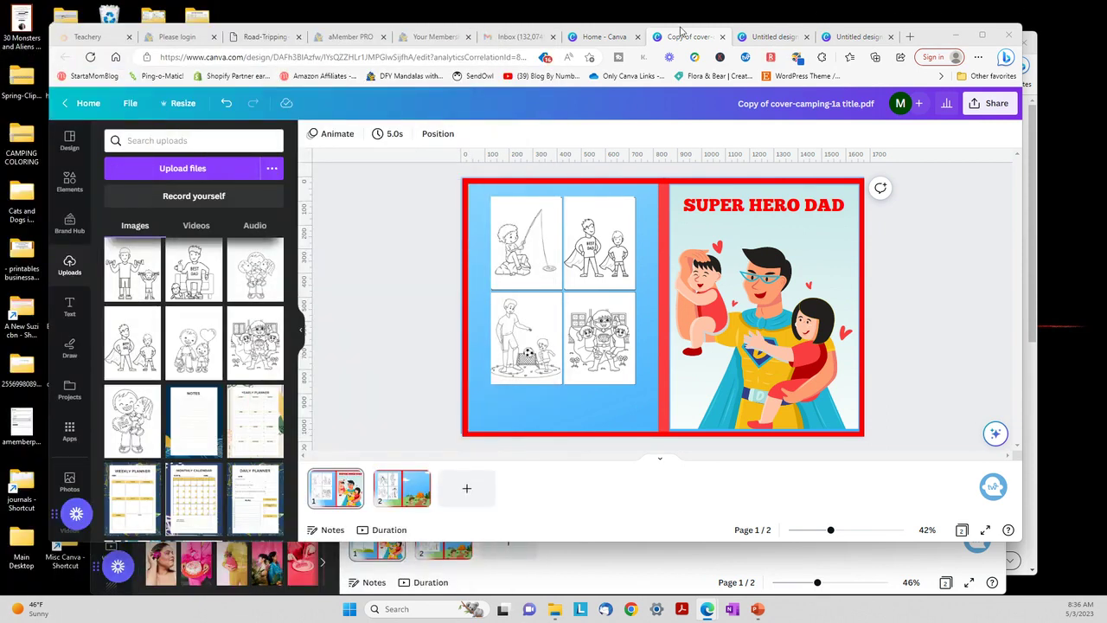
# - Create a new blank 8.5 × 11 in design from the Canva home page
pyautogui.click(603, 38)
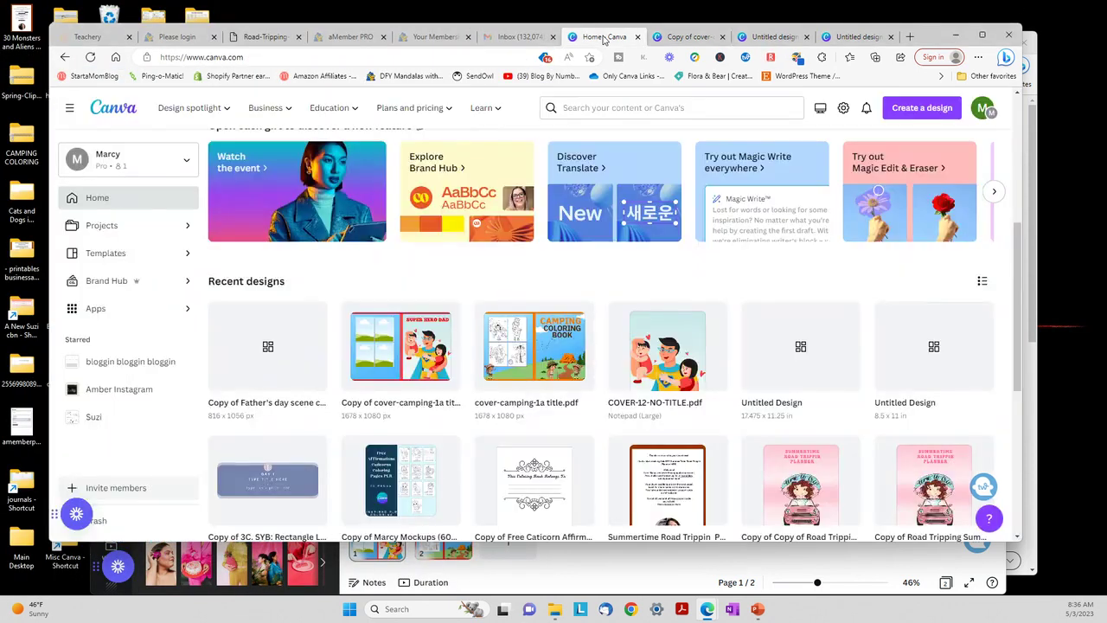
pyautogui.click(908, 115)
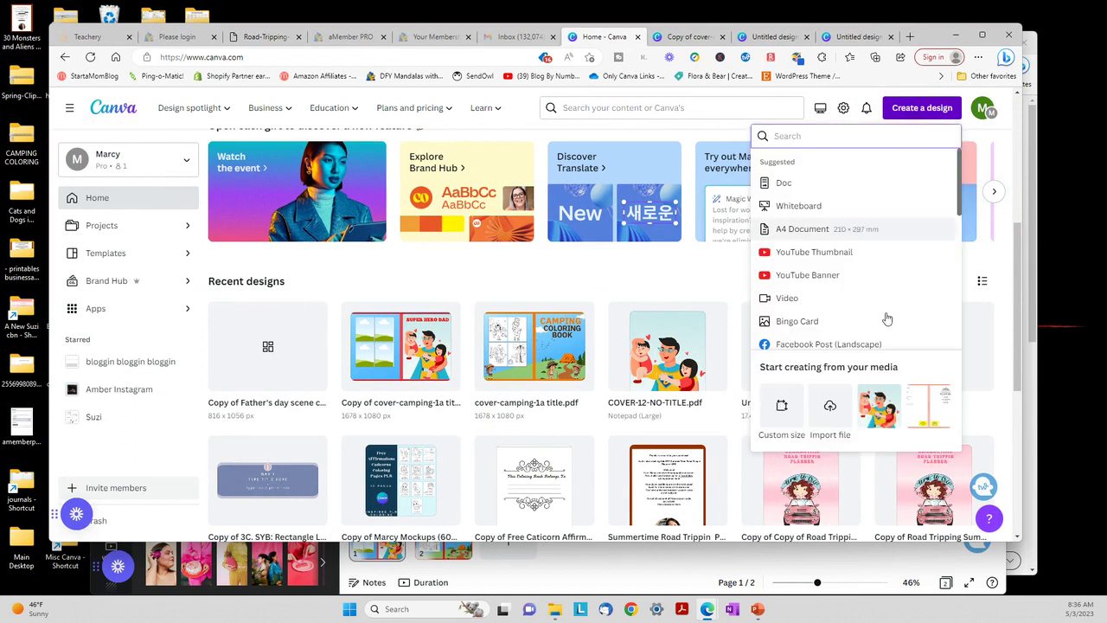
pyautogui.click(780, 408)
pyautogui.click(805, 294)
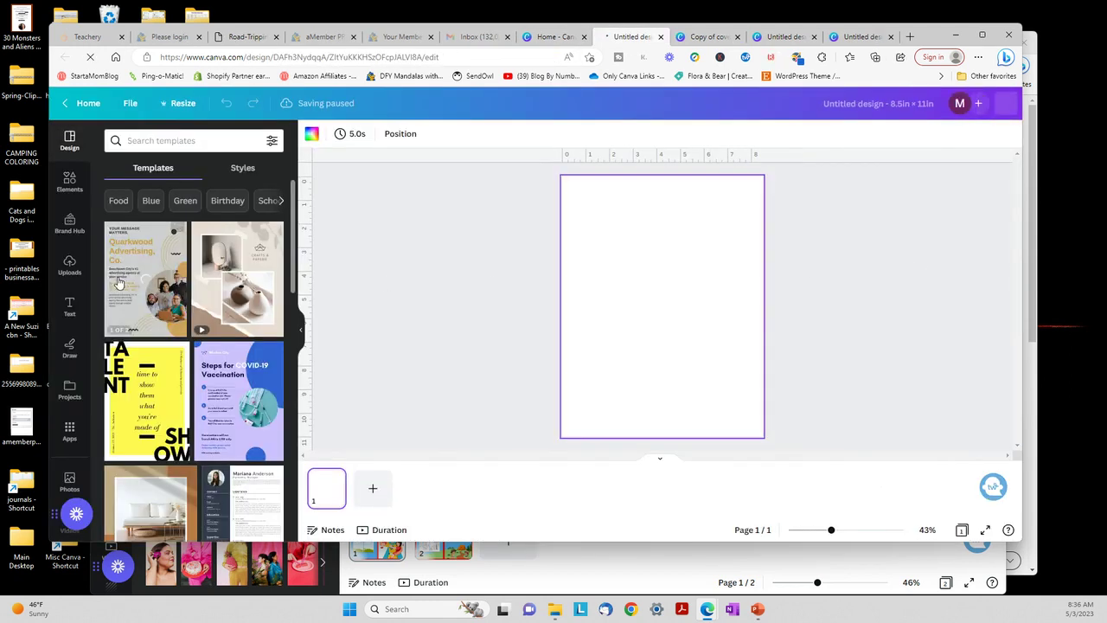
# - Show the uploaded images and add nine blank pages to make a ten-page document
pyautogui.click(73, 264)
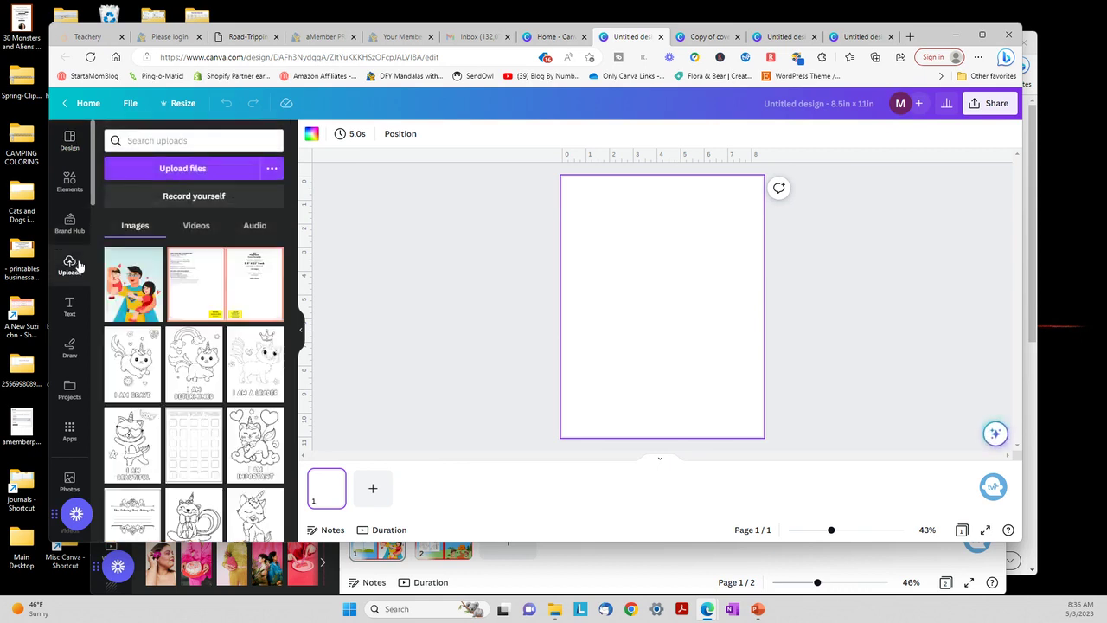
pyautogui.scroll(-10, 203, 315)
pyautogui.scroll(-5, 202, 315)
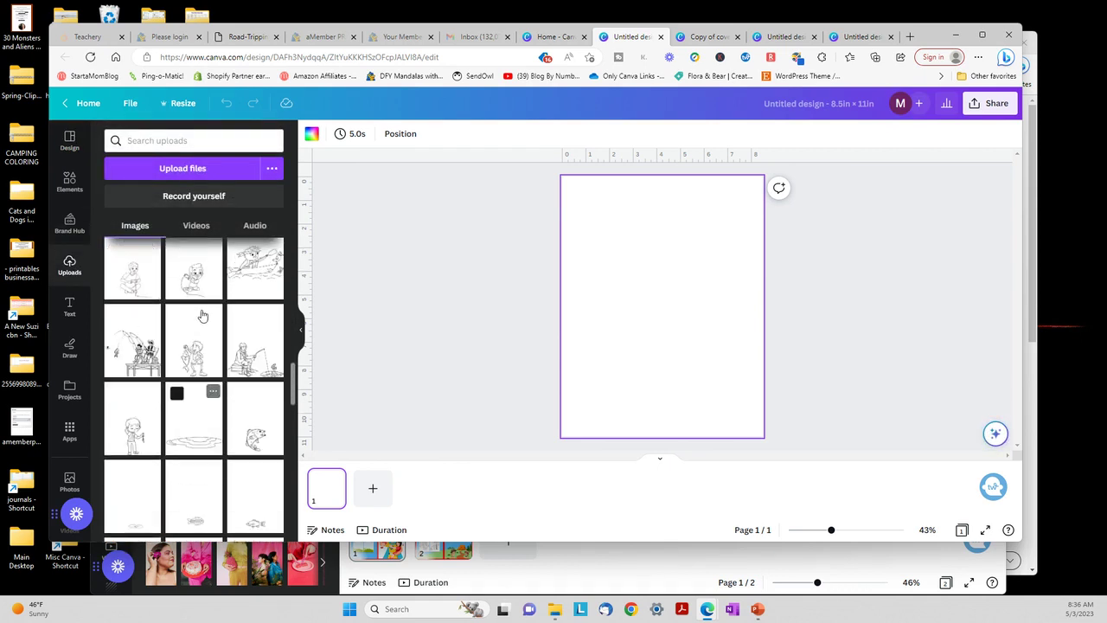
pyautogui.click(333, 476)
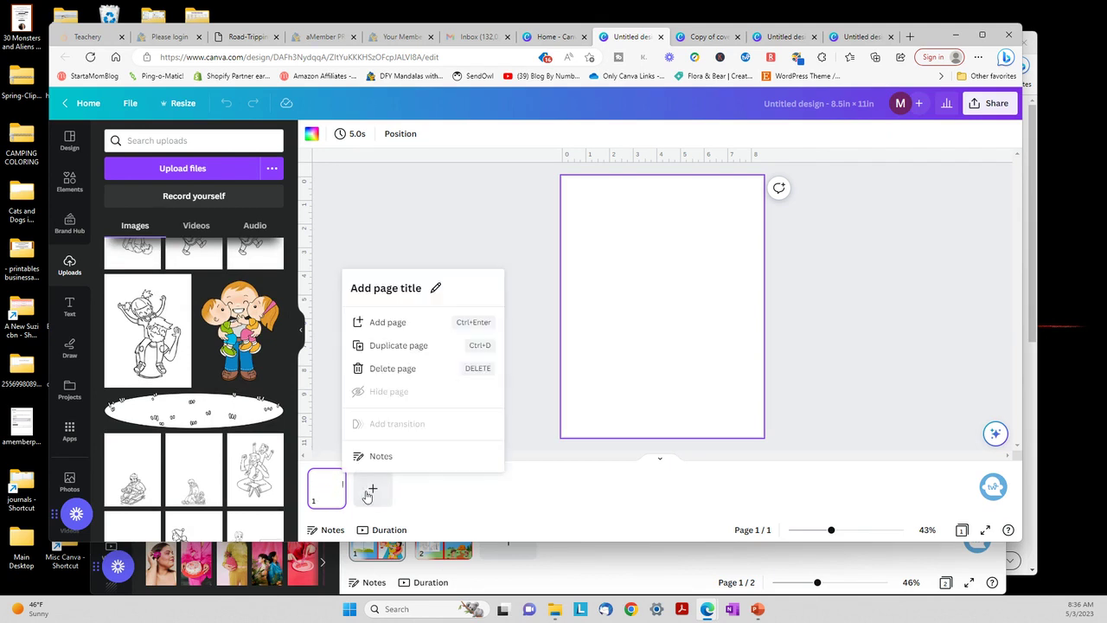
pyautogui.click(361, 492)
pyautogui.click(422, 492)
pyautogui.click(470, 492)
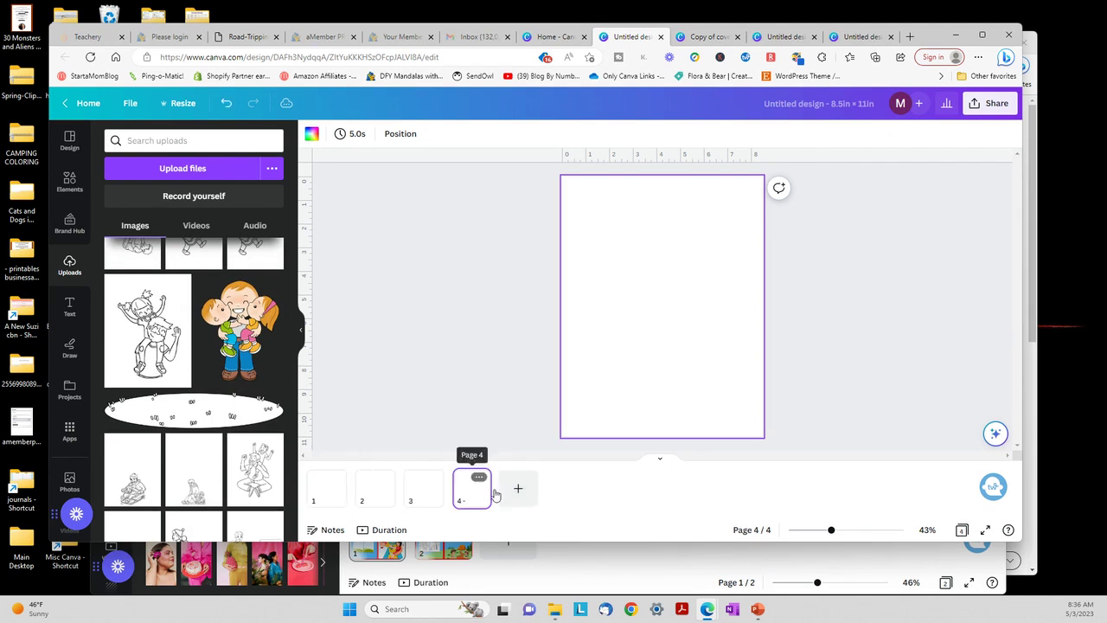
pyautogui.click(518, 490)
pyautogui.click(564, 489)
pyautogui.click(613, 489)
pyautogui.click(662, 493)
pyautogui.click(712, 490)
pyautogui.click(760, 489)
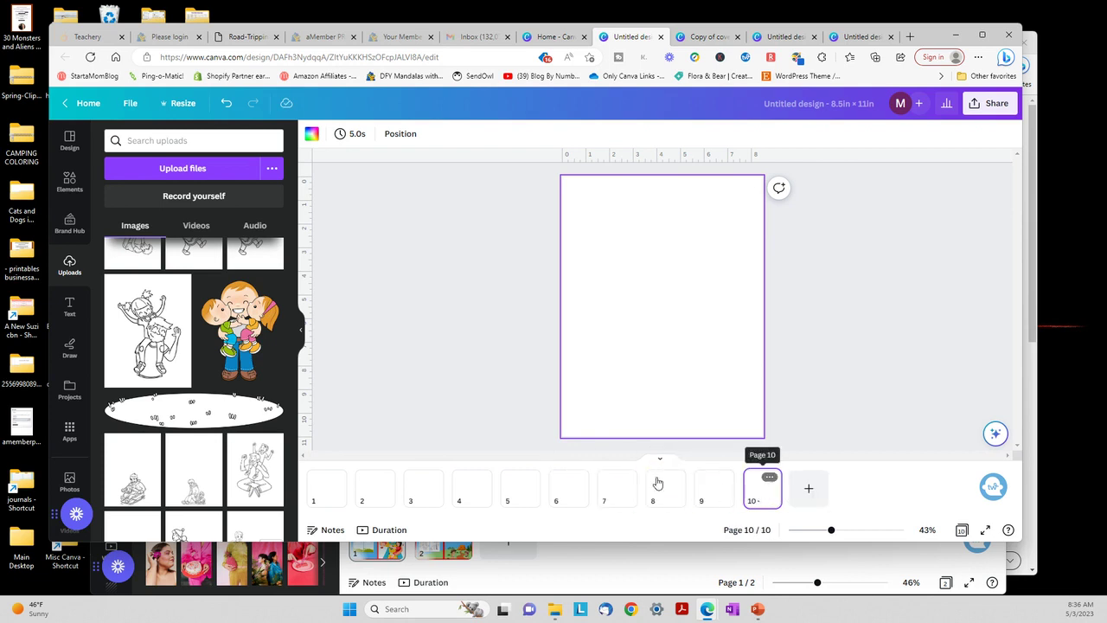
# - Place the uploaded image of a girl riding on her father's shoulders on page 10 and set it as the background
pyautogui.click(147, 333)
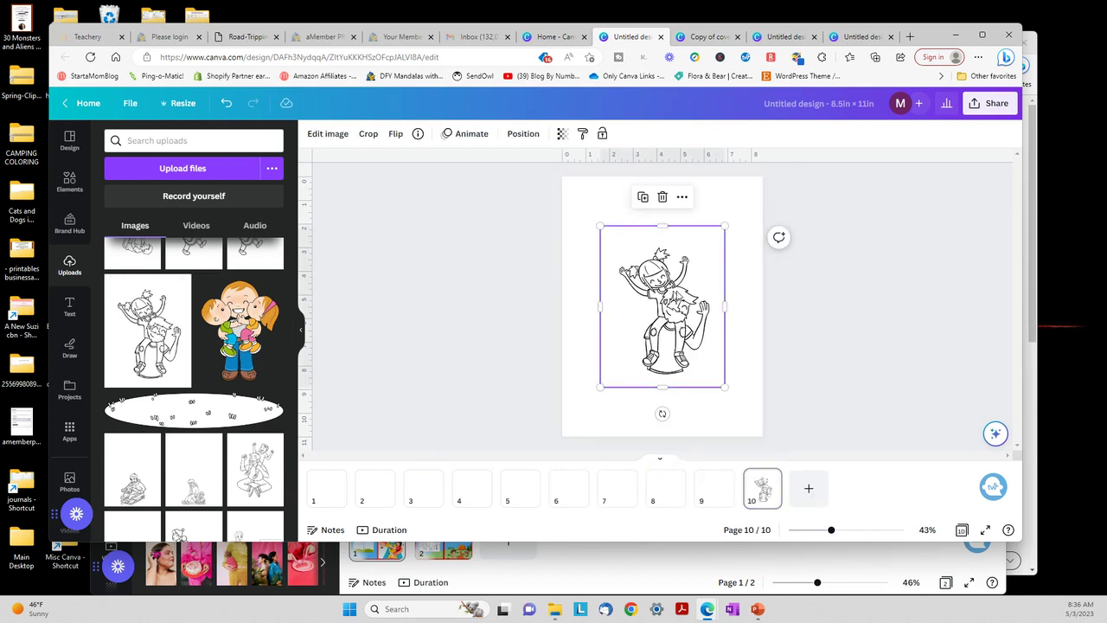
pyautogui.rightClick(675, 294)
pyautogui.click(745, 500)
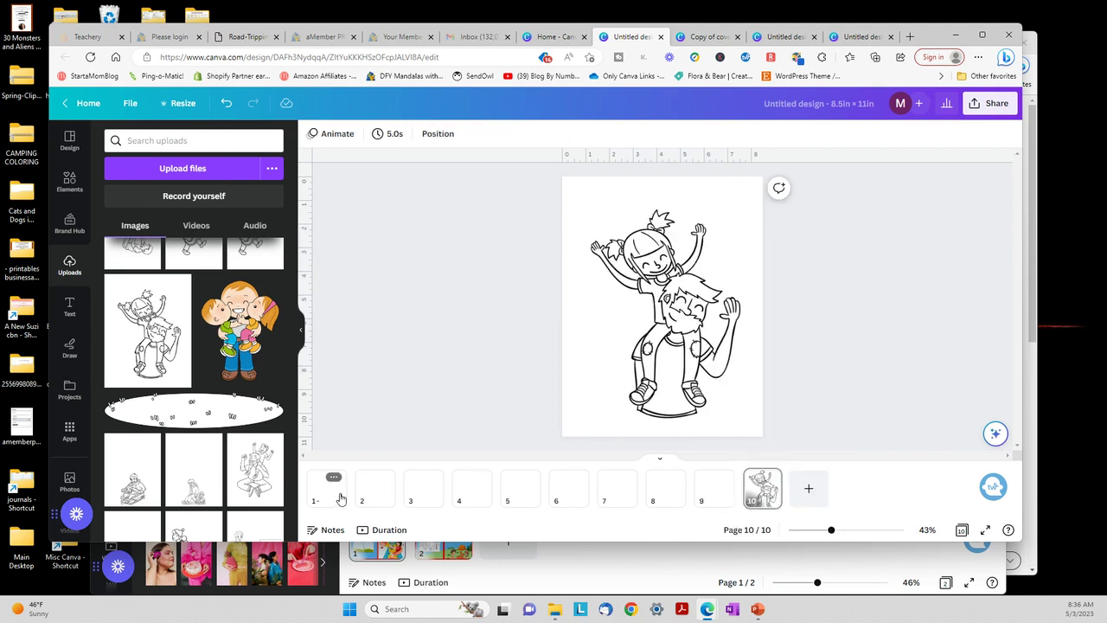
# - Place the uploaded Super Dad image of a father holding two children on page 1 and set it as the background
pyautogui.click(380, 496)
pyautogui.click(329, 489)
pyautogui.scroll(-2, 147, 329)
pyautogui.scroll(-5, 232, 323)
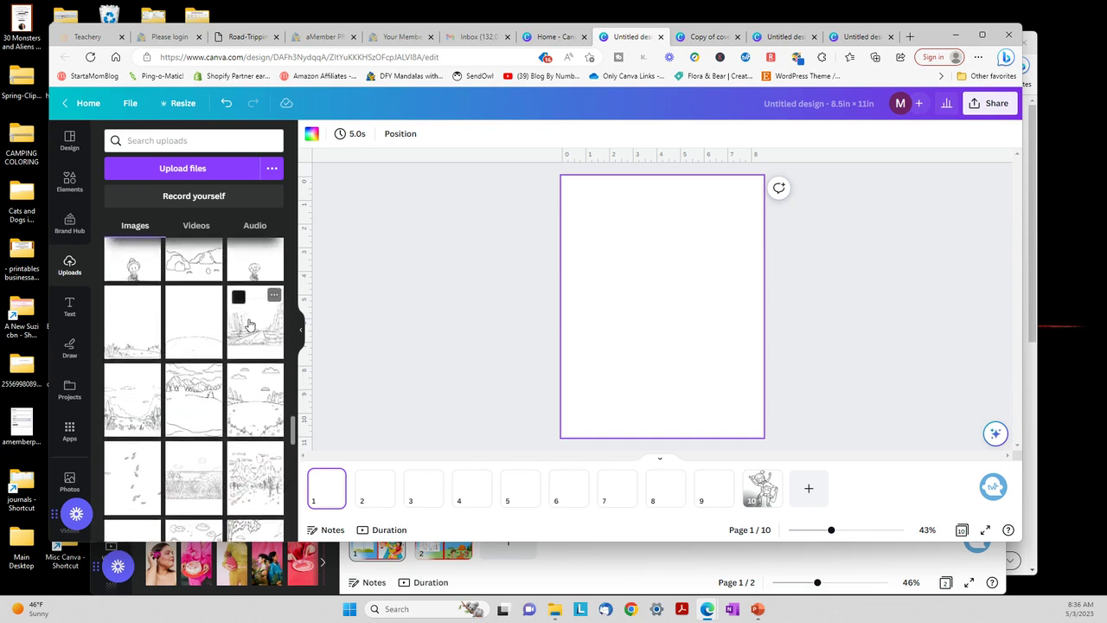
pyautogui.scroll(-10, 249, 325)
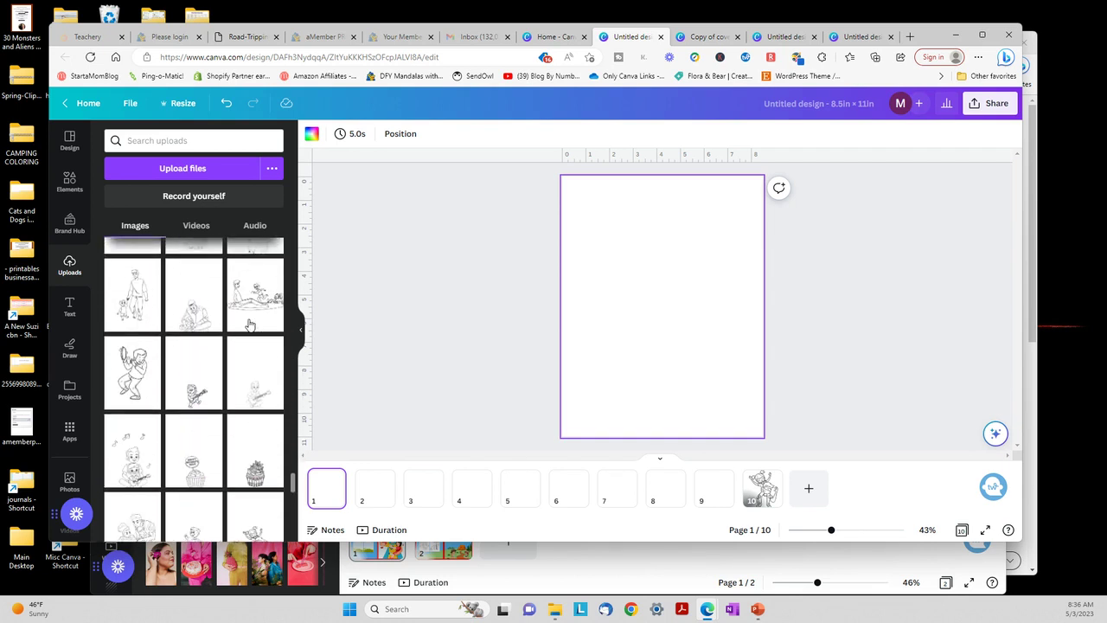
pyautogui.scroll(-10, 249, 325)
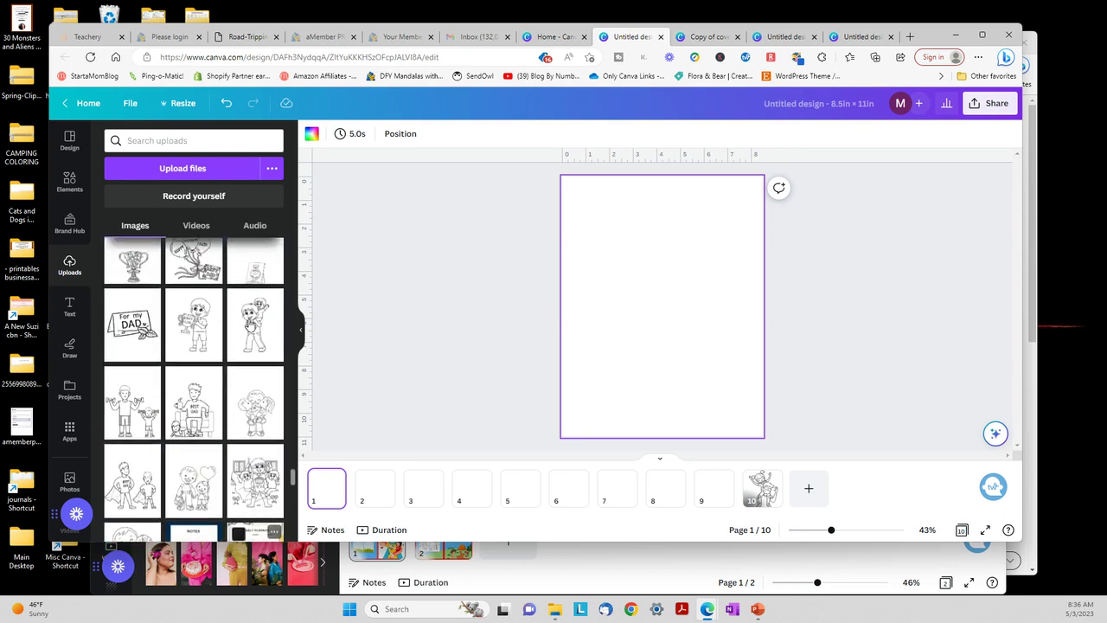
pyautogui.scroll(3, 249, 325)
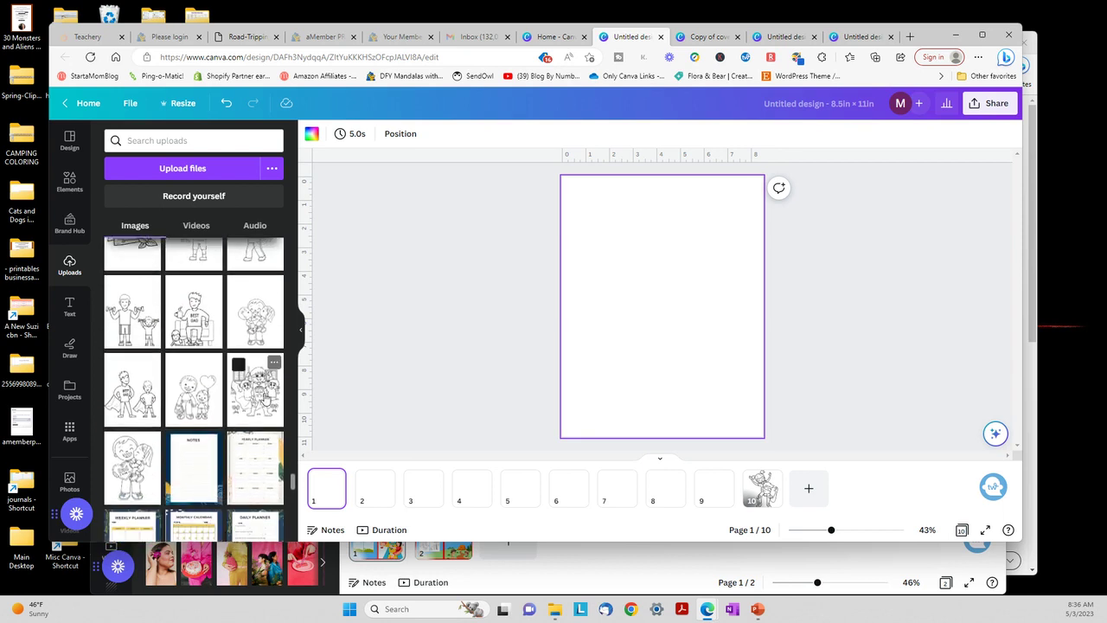
pyautogui.click(251, 396)
pyautogui.rightClick(633, 317)
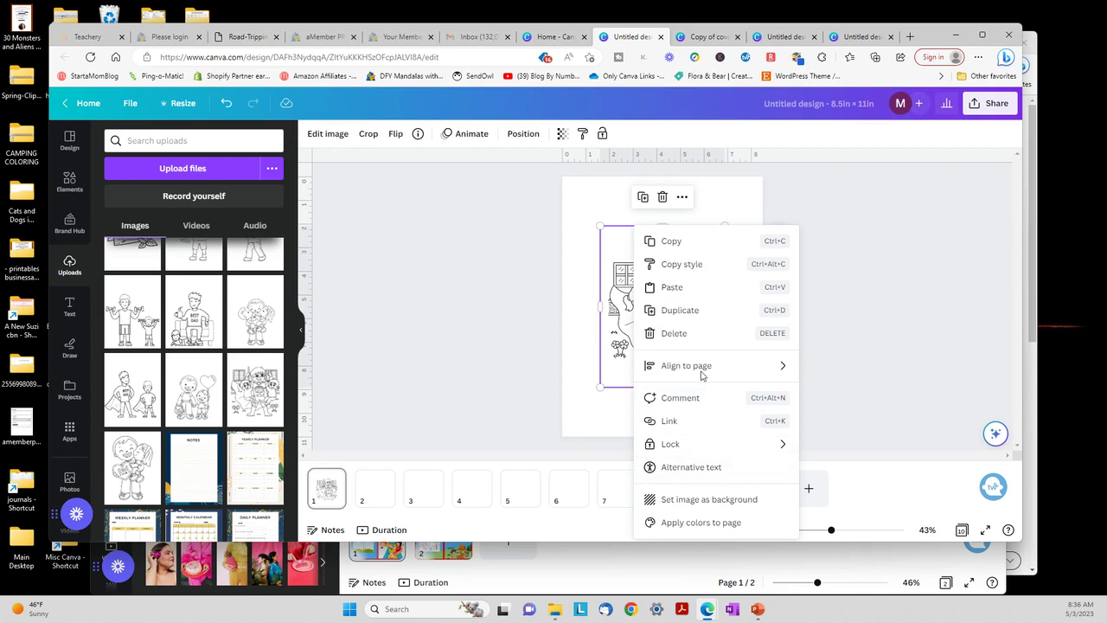
pyautogui.click(704, 500)
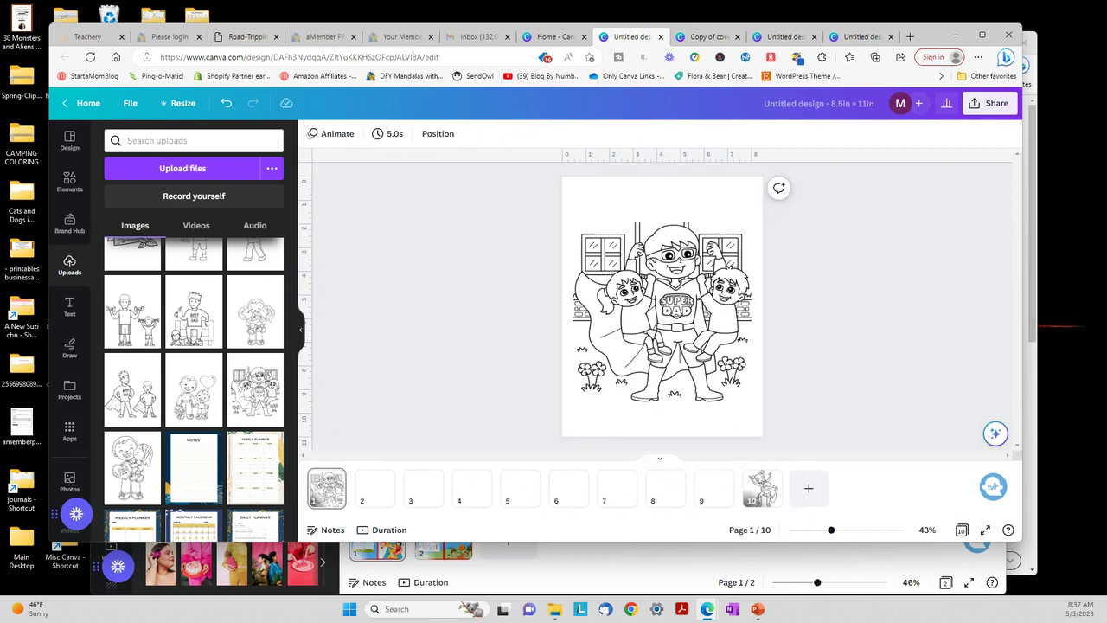
# - Show the copied Father's Day scene creator design's pages as a grid, and move the father standing with two children ahead of the toolbox page
pyautogui.hotkey('alt', 'Tab')
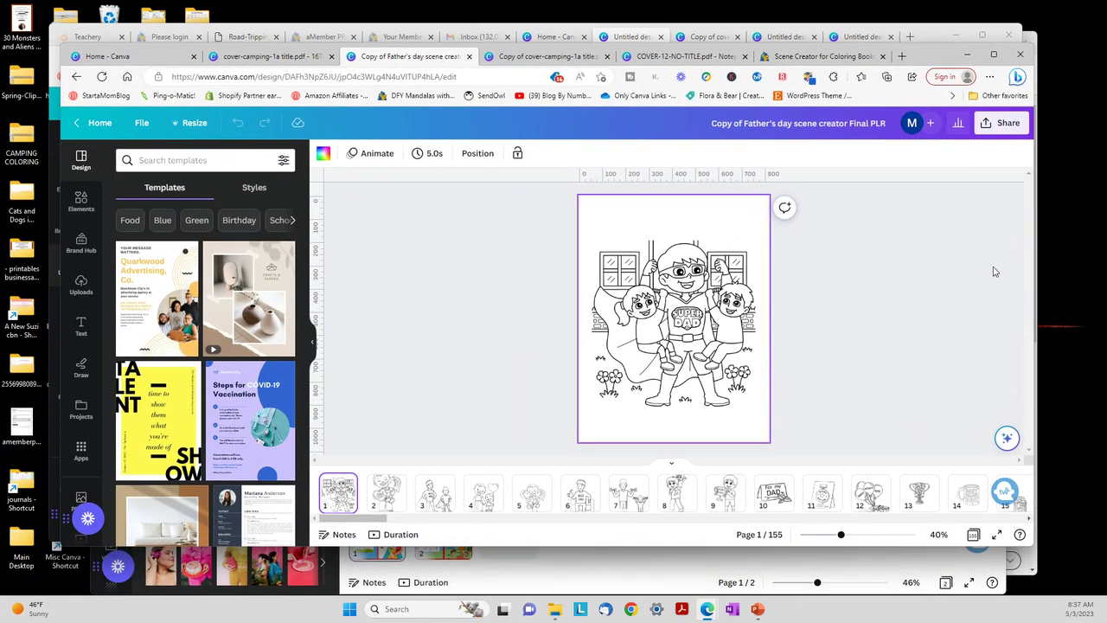
pyautogui.click(974, 535)
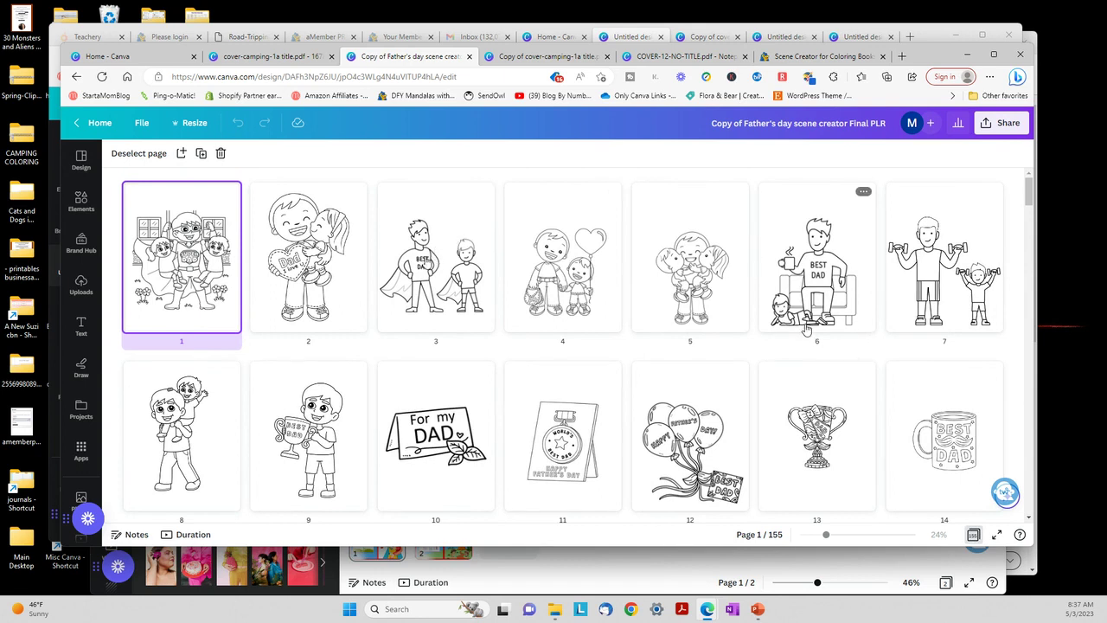
pyautogui.scroll(-3, 806, 326)
pyautogui.scroll(-2, 804, 327)
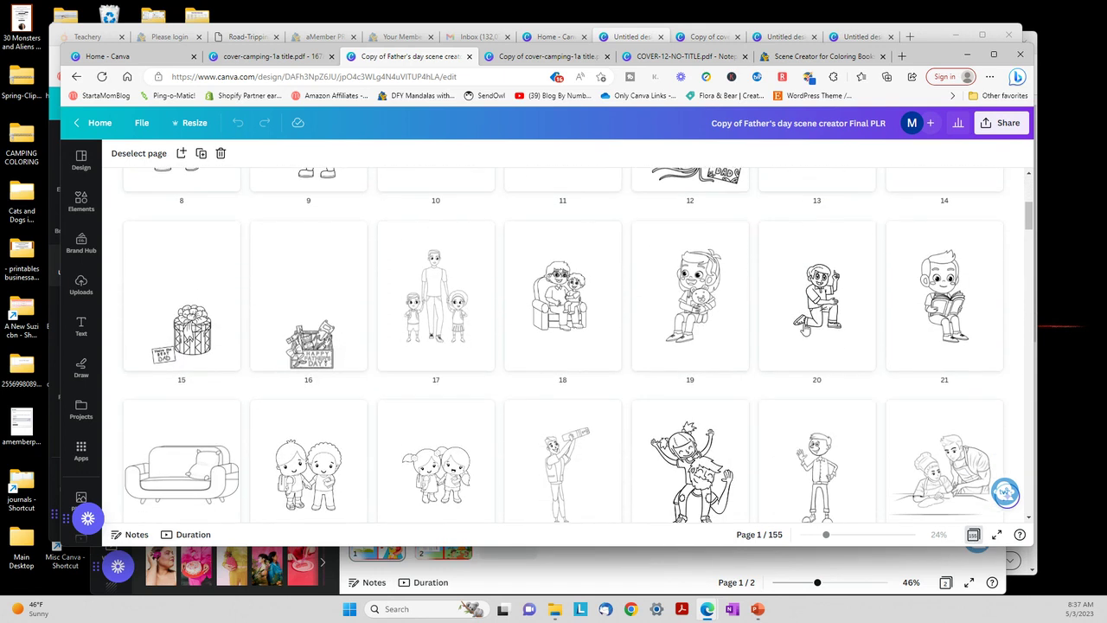
pyautogui.moveTo(445, 301); pyautogui.dragTo(415, 344)
pyautogui.click(206, 335)
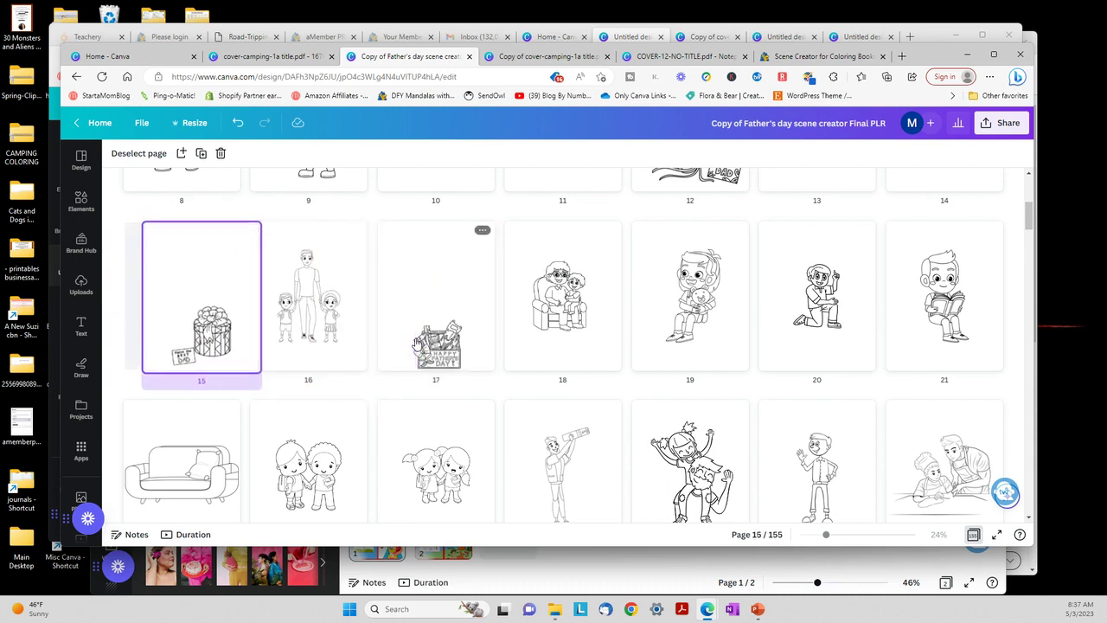
# - Move the page of two people on a bicycle forward to page 48, and the father lifting a caped child to page 4
pyautogui.scroll(-10, 575, 351)
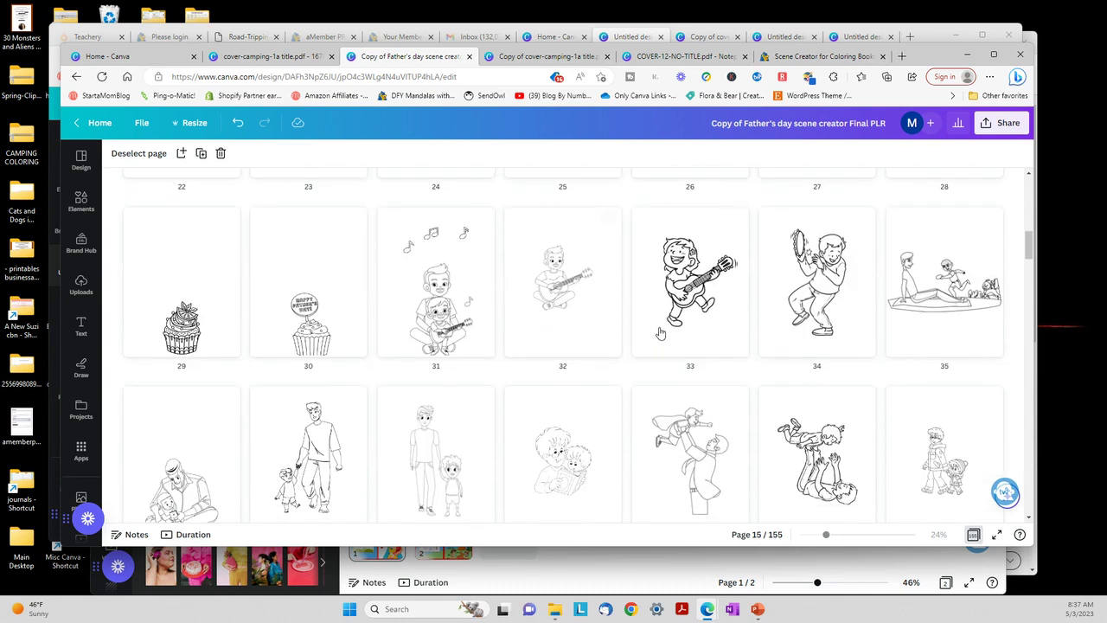
pyautogui.scroll(-6, 666, 330)
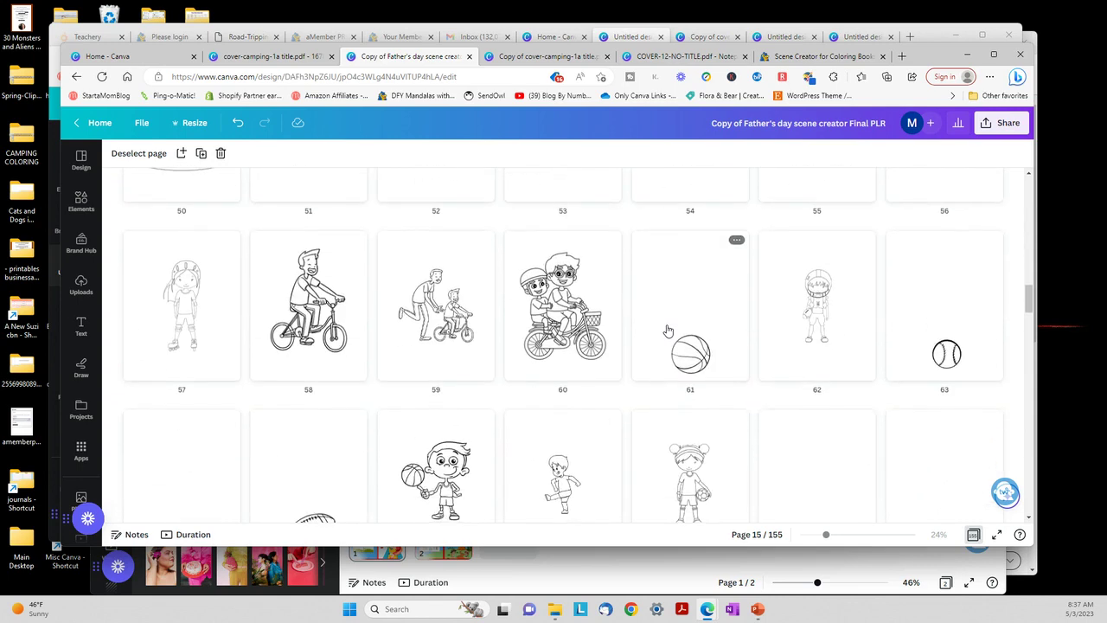
pyautogui.scroll(2, 667, 331)
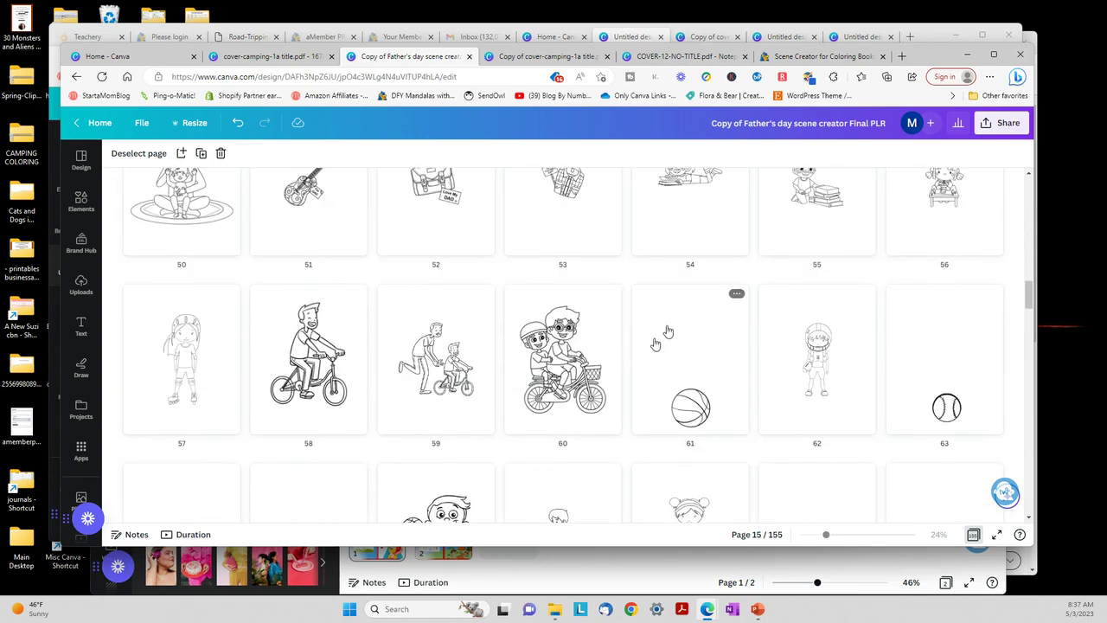
pyautogui.moveTo(564, 360)
pyautogui.mouseDown()
pyautogui.moveTo(407, 124)
pyautogui.moveTo(400, 198)
pyautogui.moveTo(236, 407)
pyautogui.moveTo(262, 391)
pyautogui.moveTo(264, 338)
pyautogui.moveTo(313, 223)
pyautogui.moveTo(427, 448)
pyautogui.moveTo(709, 392)
pyautogui.moveTo(751, 434)
pyautogui.moveTo(772, 393)
pyautogui.mouseUp()
pyautogui.moveTo(696, 239)
pyautogui.mouseDown()
pyautogui.moveTo(698, 217)
pyautogui.moveTo(527, 226)
pyautogui.moveTo(482, 275)
pyautogui.mouseUp()
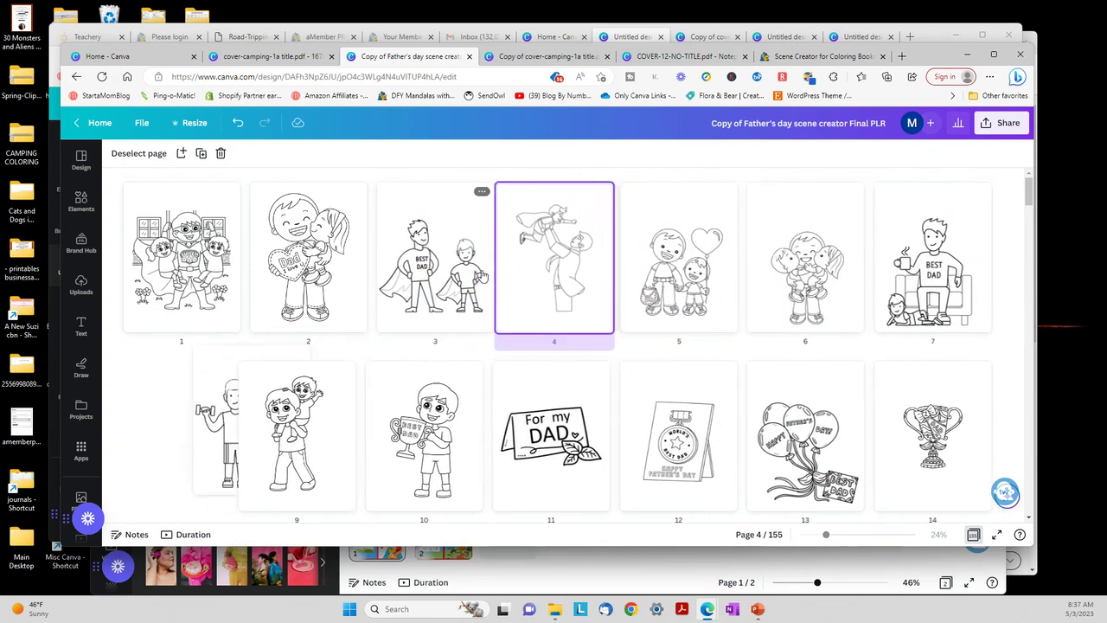
# - Move the page of the father standing with two children to page 16, ahead of the gift box
pyautogui.scroll(-3, 346, 309)
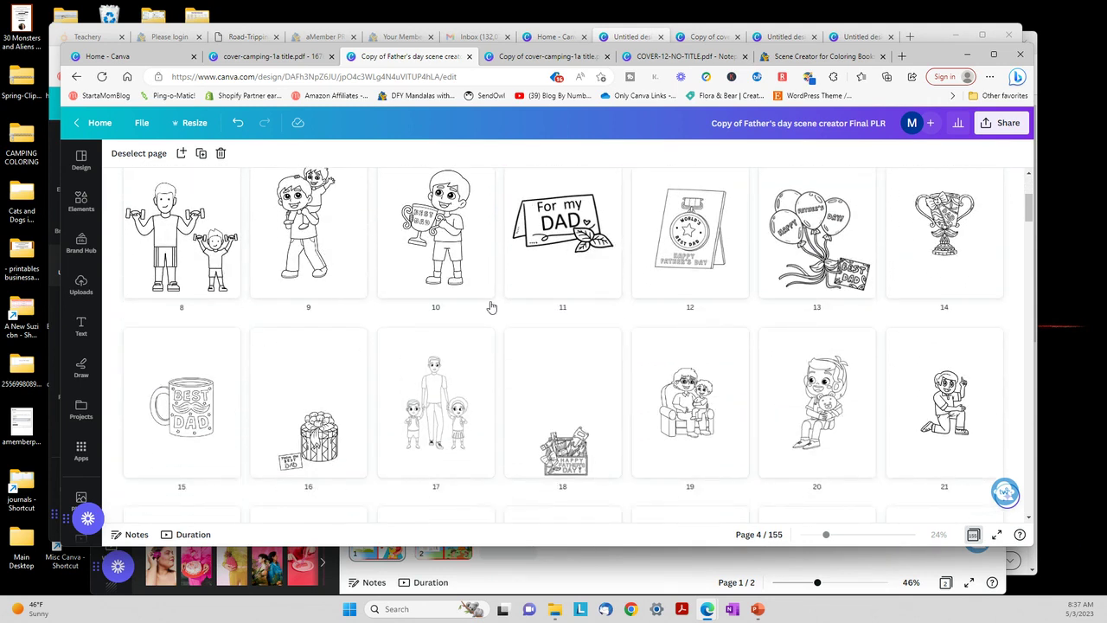
pyautogui.scroll(-2, 229, 337)
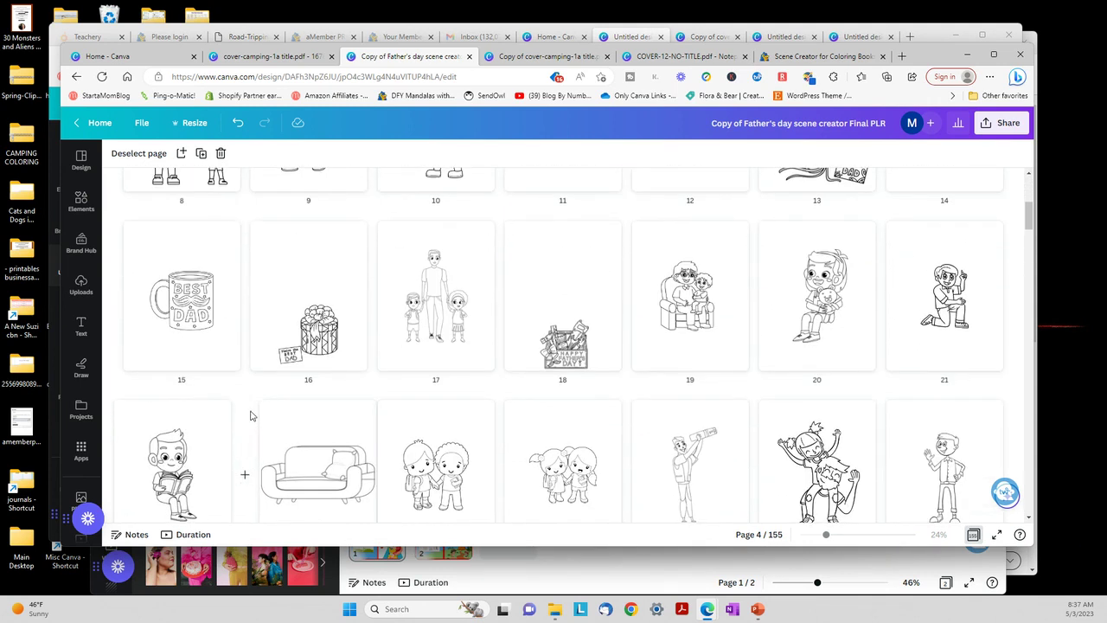
pyautogui.moveTo(437, 302); pyautogui.dragTo(257, 311)
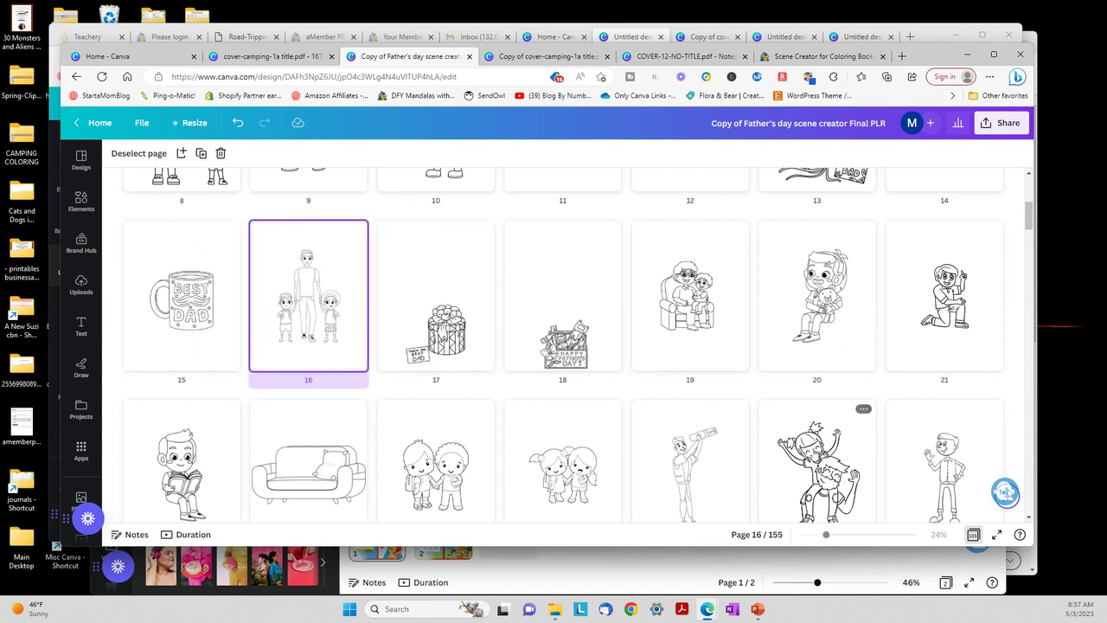
# - Move the father balancing a child on his feet to page 15, and the Best Dad mug to page 17
pyautogui.scroll(-4, 860, 446)
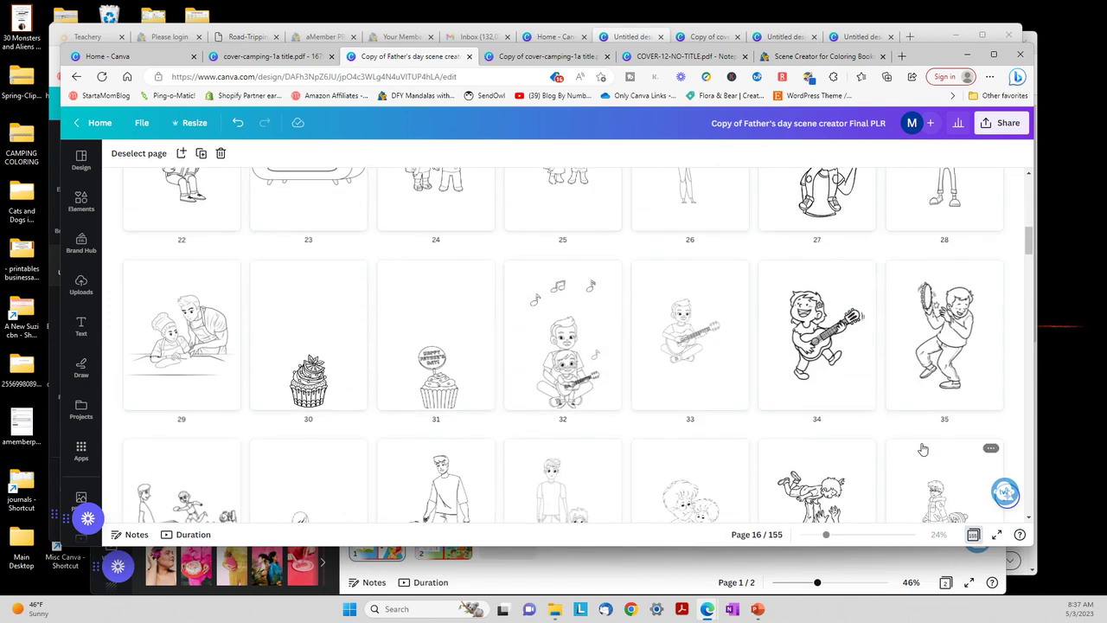
pyautogui.scroll(-3, 922, 449)
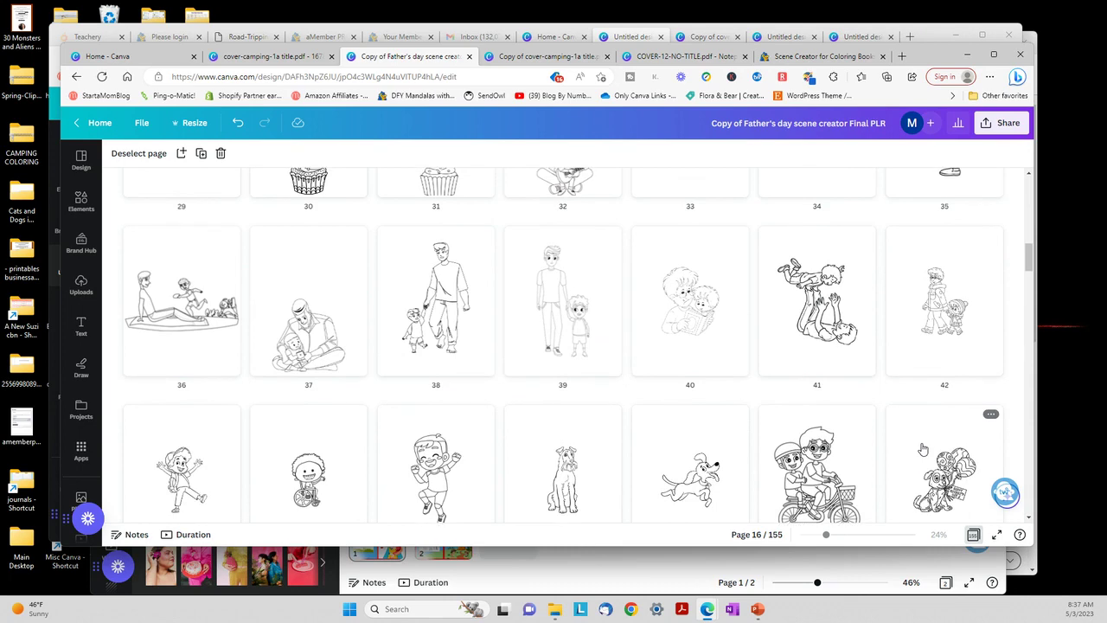
pyautogui.moveTo(816, 294); pyautogui.dragTo(510, 338)
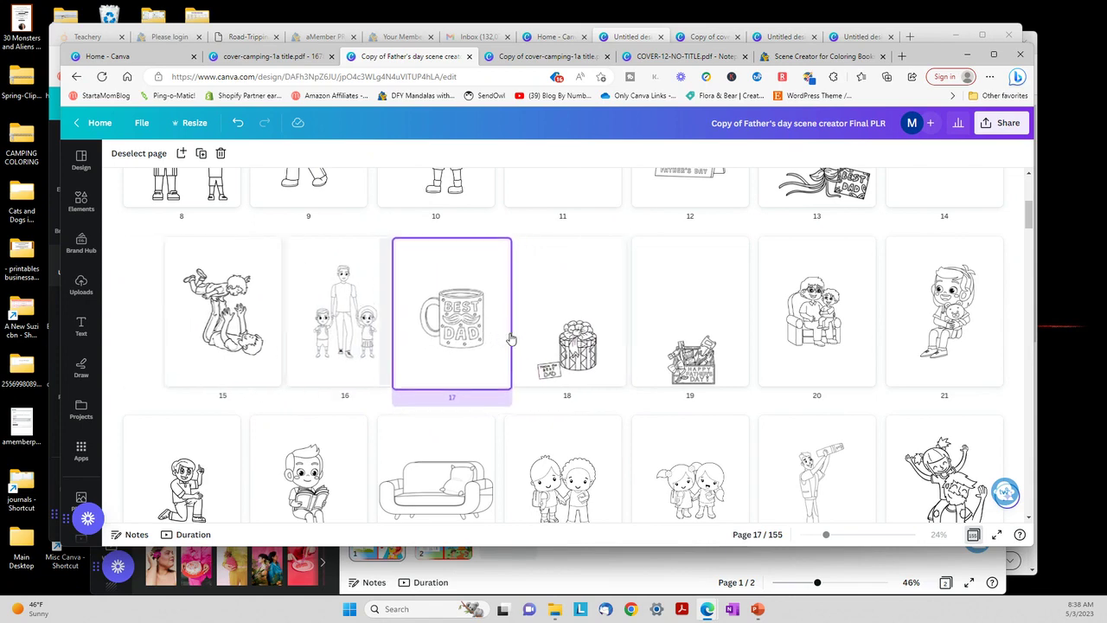
pyautogui.scroll(2, 377, 363)
pyautogui.scroll(1, 345, 359)
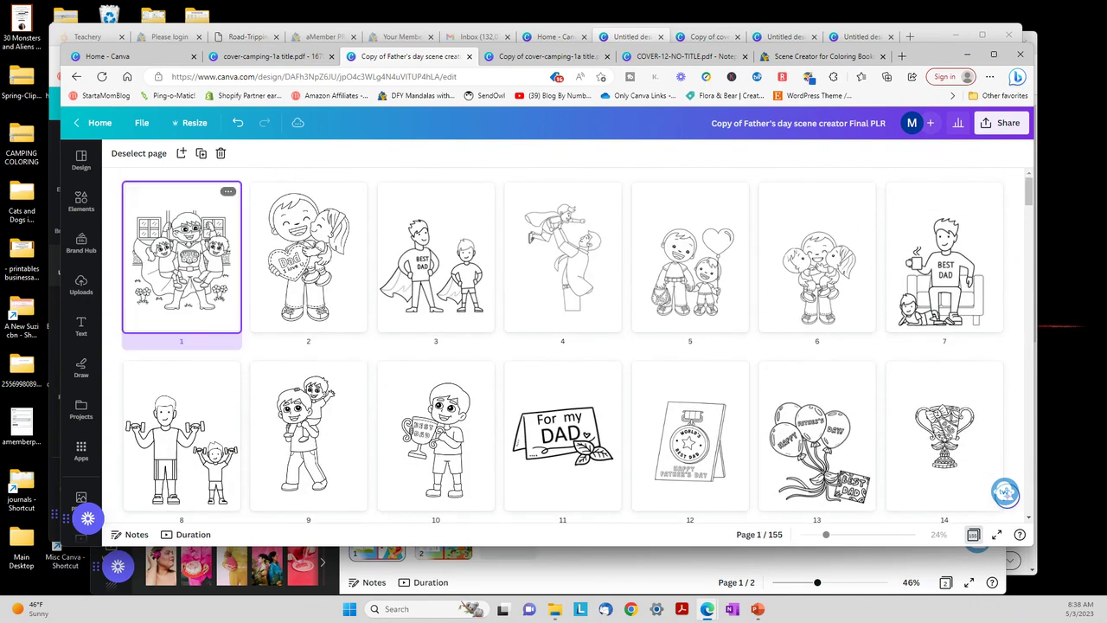
# - Review the reordered pages of the scene creator design from the beginning through to the last page
pyautogui.scroll(-4, 328, 355)
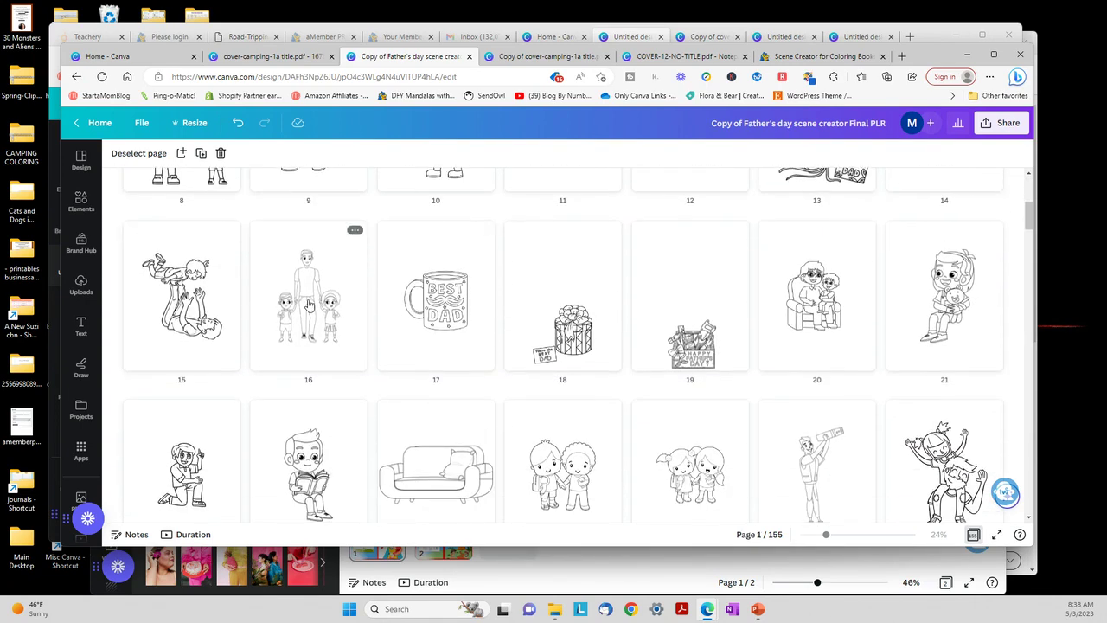
pyautogui.click(308, 305)
pyautogui.click(447, 304)
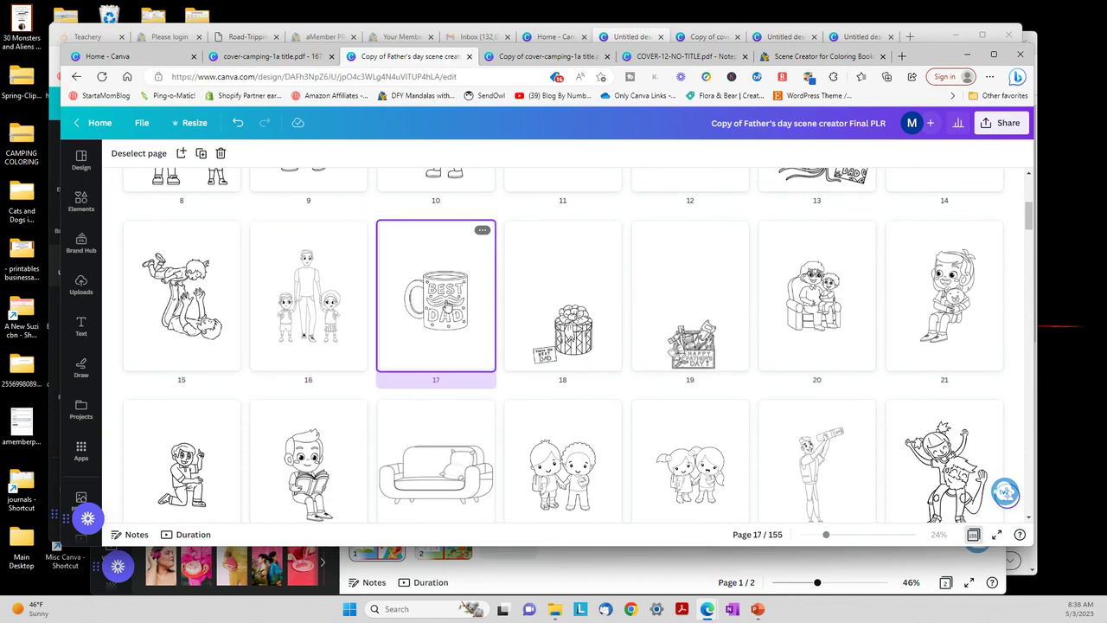
pyautogui.scroll(-4, 448, 305)
pyautogui.scroll(-20, 447, 305)
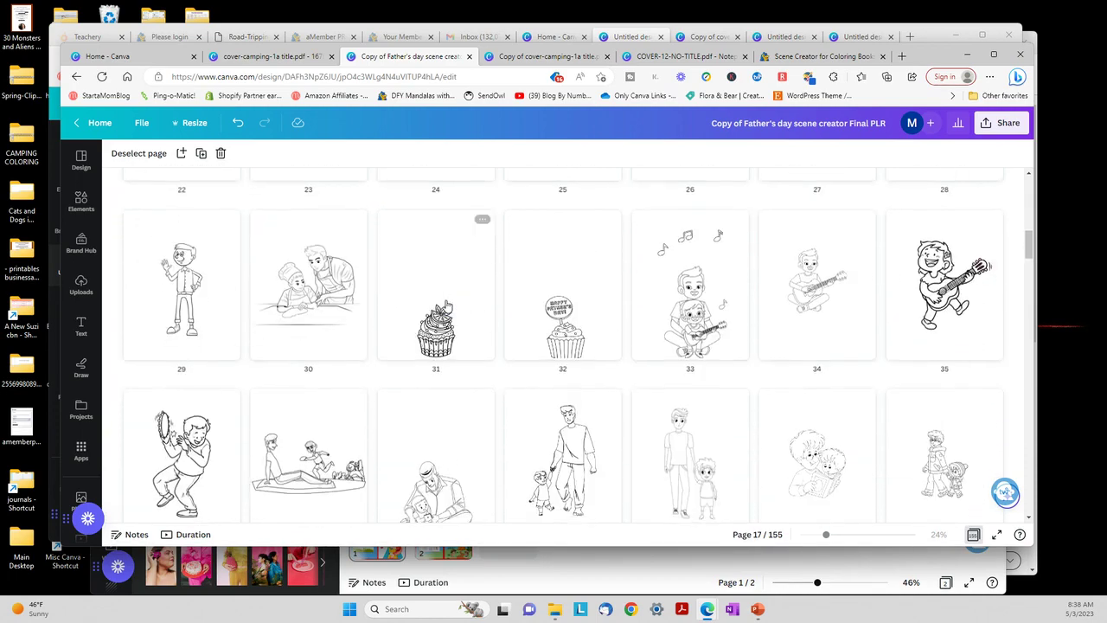
pyautogui.scroll(-20, 450, 303)
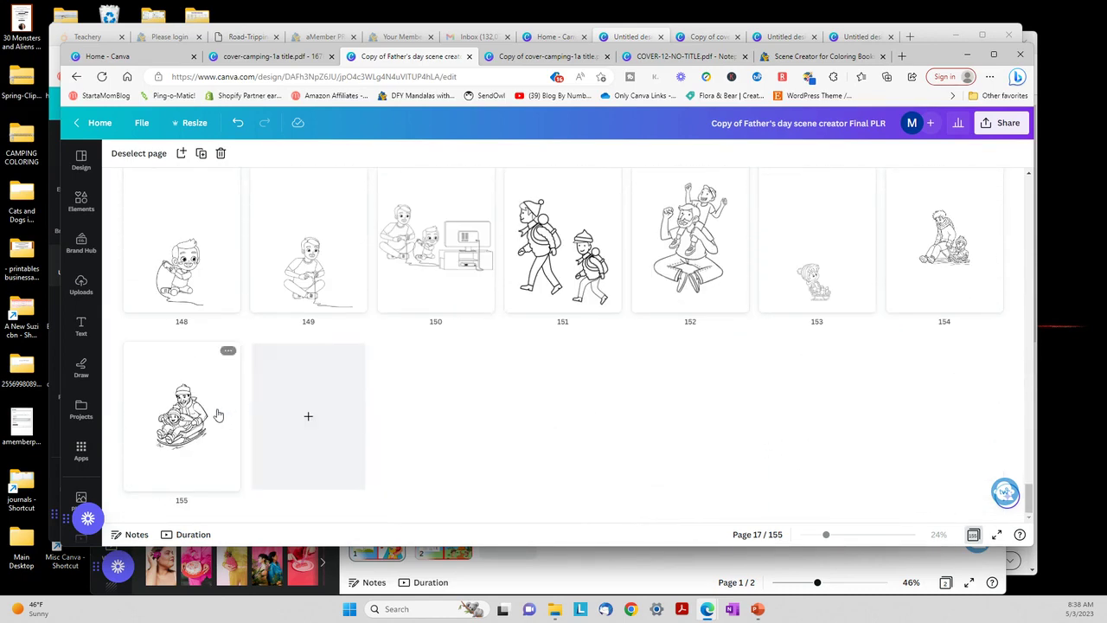
# - Delete the last page and every page from the Best Dad mug on page 17 onward, keeping only the first 16
pyautogui.click(192, 410)
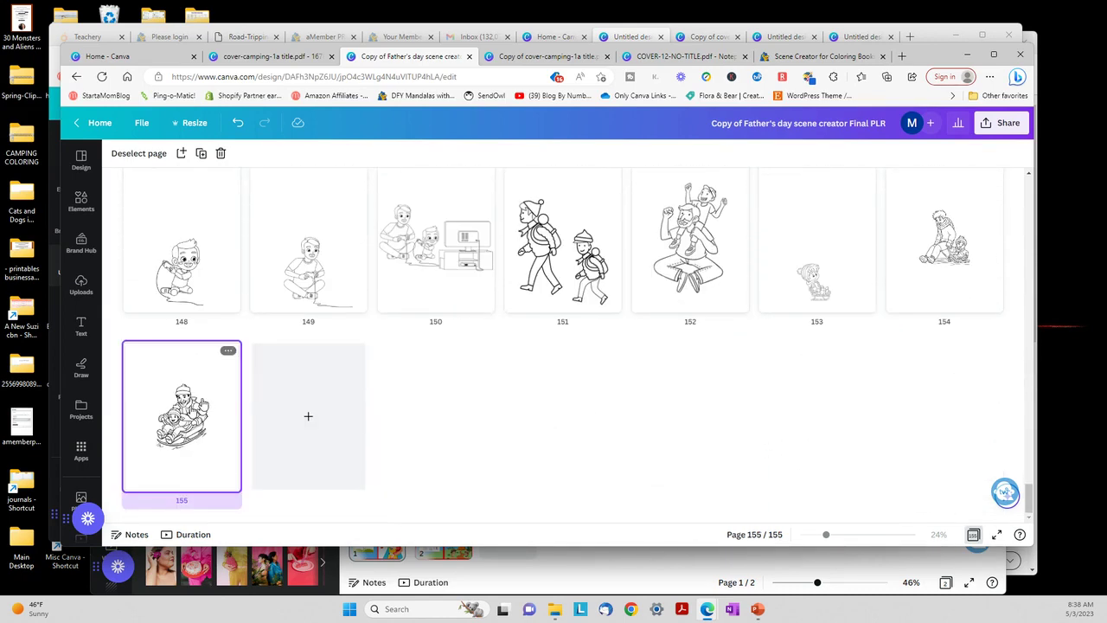
pyautogui.press('Delete')
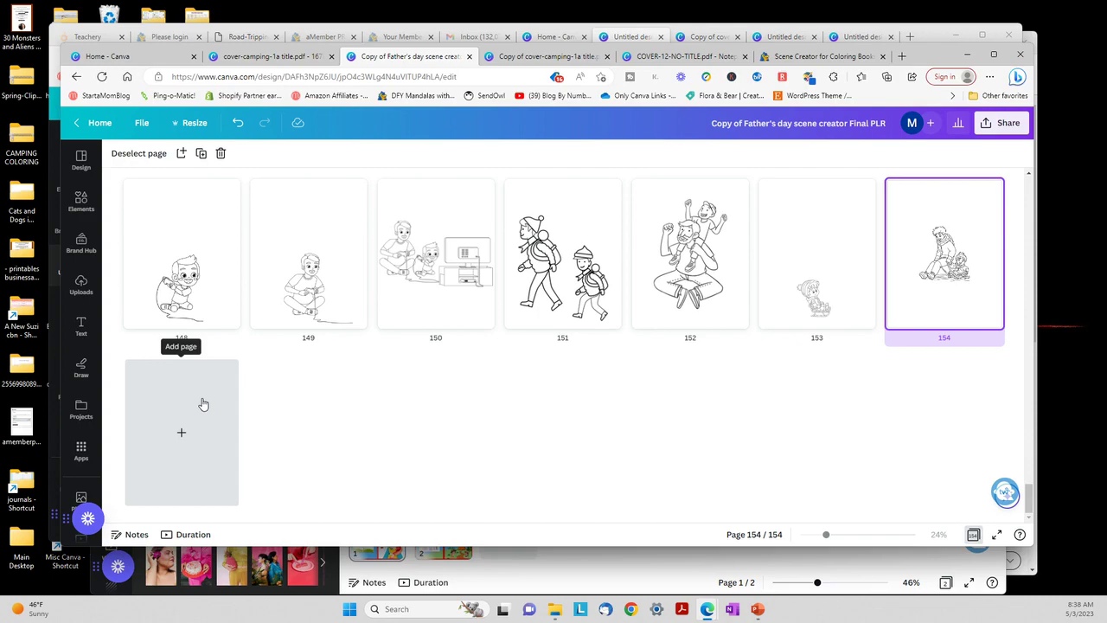
pyautogui.scroll(10, 351, 517)
pyautogui.scroll(10, 358, 519)
pyautogui.scroll(10, 364, 517)
pyautogui.scroll(6, 363, 517)
pyautogui.scroll(-5, 363, 517)
pyautogui.scroll(3, 386, 388)
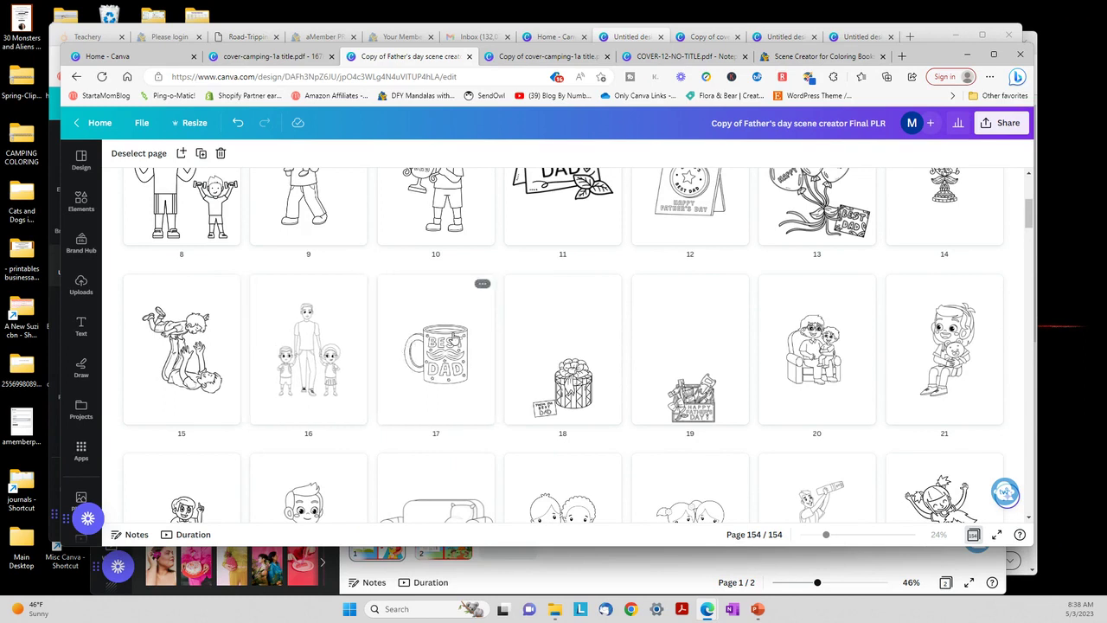
pyautogui.keyDown('shift'); pyautogui.click(474, 302); pyautogui.keyUp('shift')
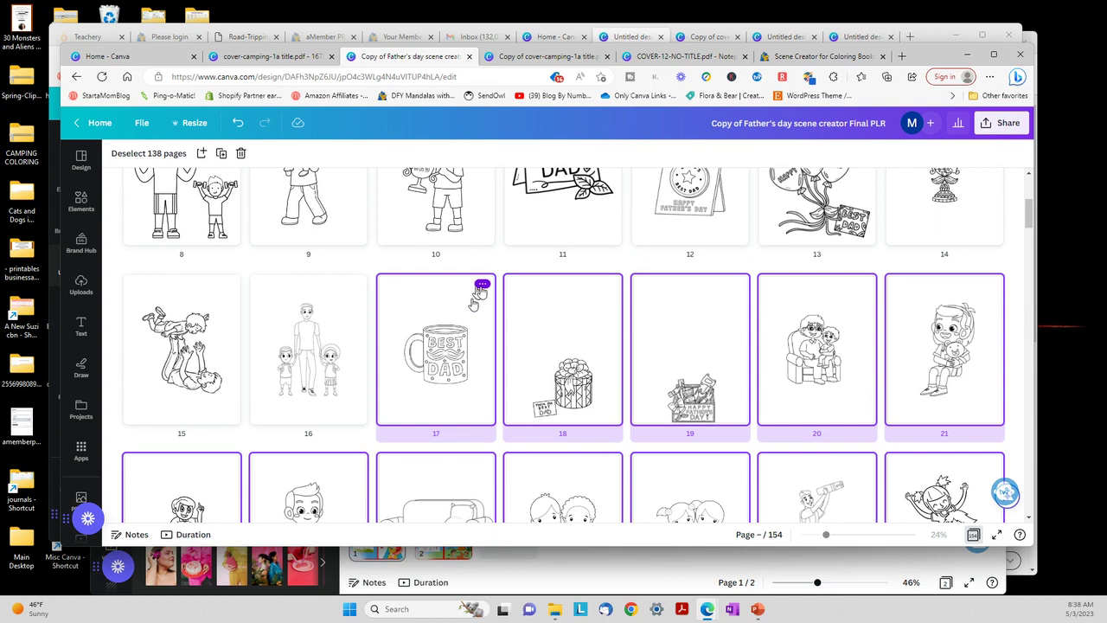
pyautogui.click(480, 286)
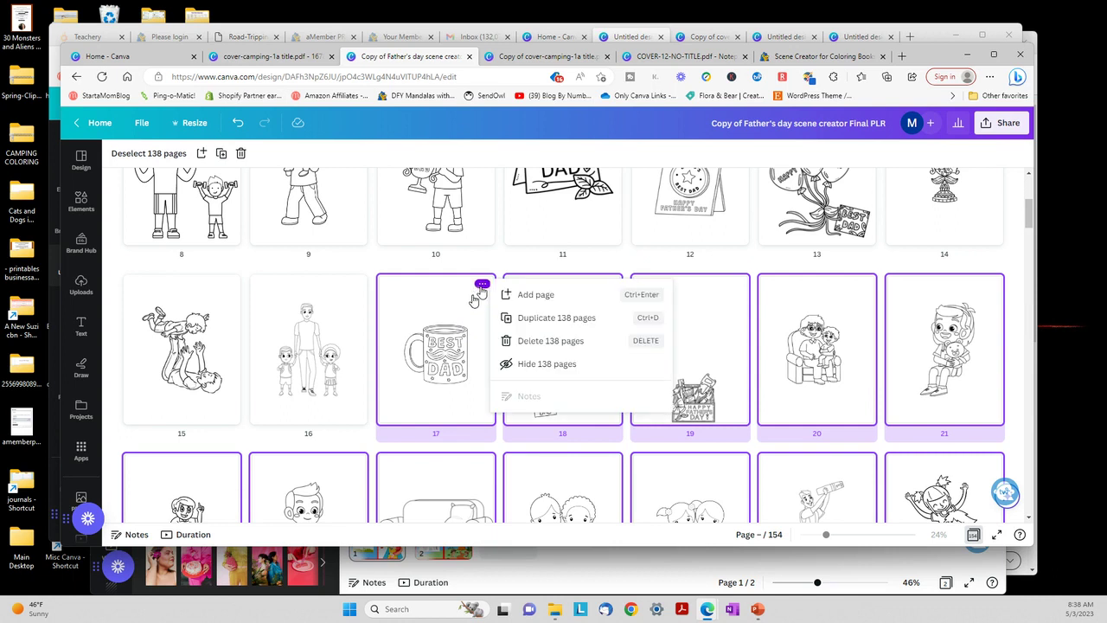
pyautogui.click(545, 342)
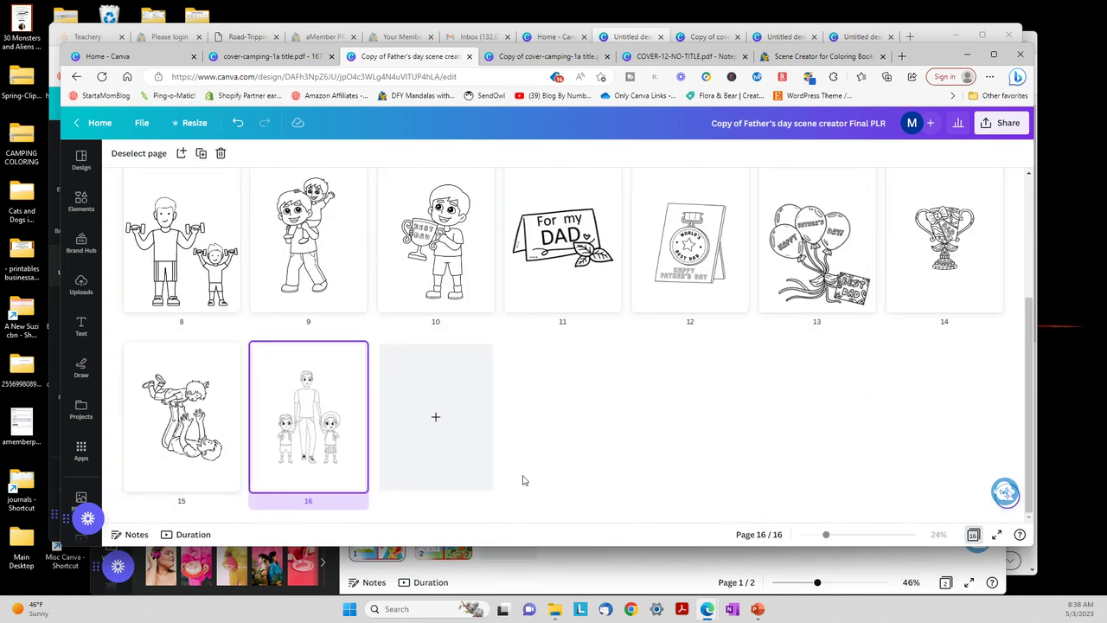
# - Open the Super Dad coloring page on page 1 for editing and add a blank page directly after it
pyautogui.scroll(3, 522, 476)
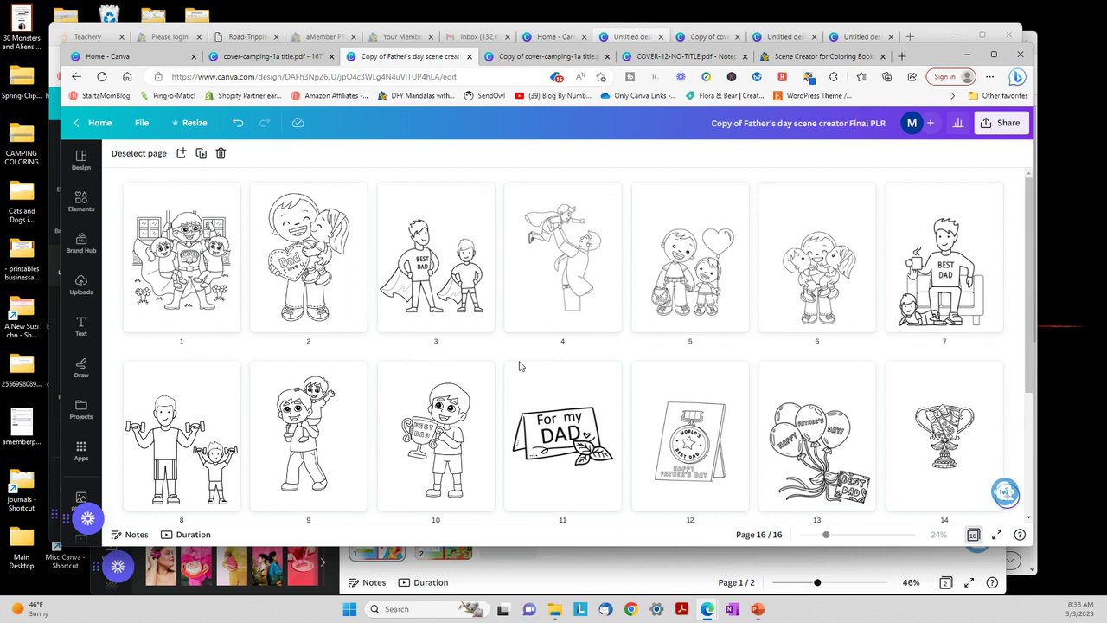
pyautogui.doubleClick(174, 322)
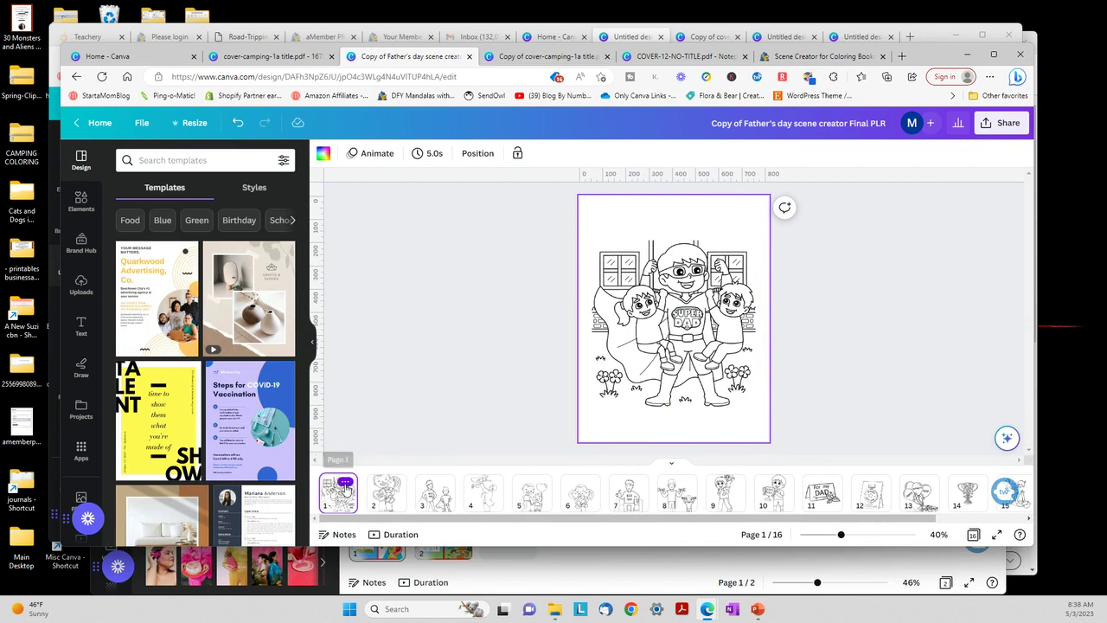
pyautogui.click(346, 481)
pyautogui.click(401, 306)
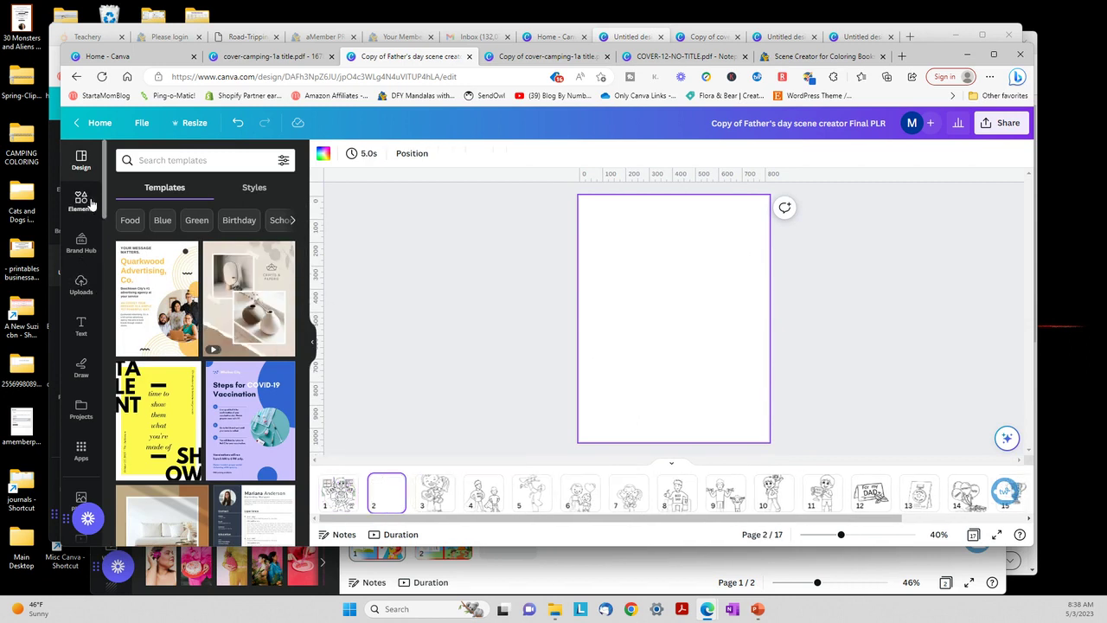
# - Place the uploaded superhero father with two children image on blank page 2 and set it as the page background
pyautogui.click(80, 283)
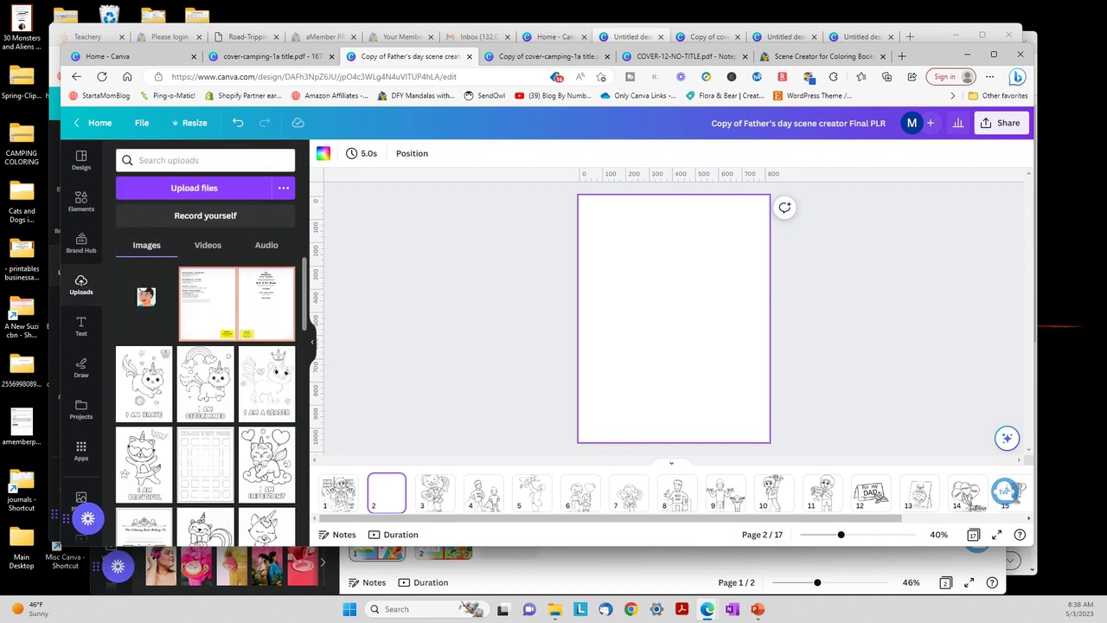
pyautogui.click(142, 319)
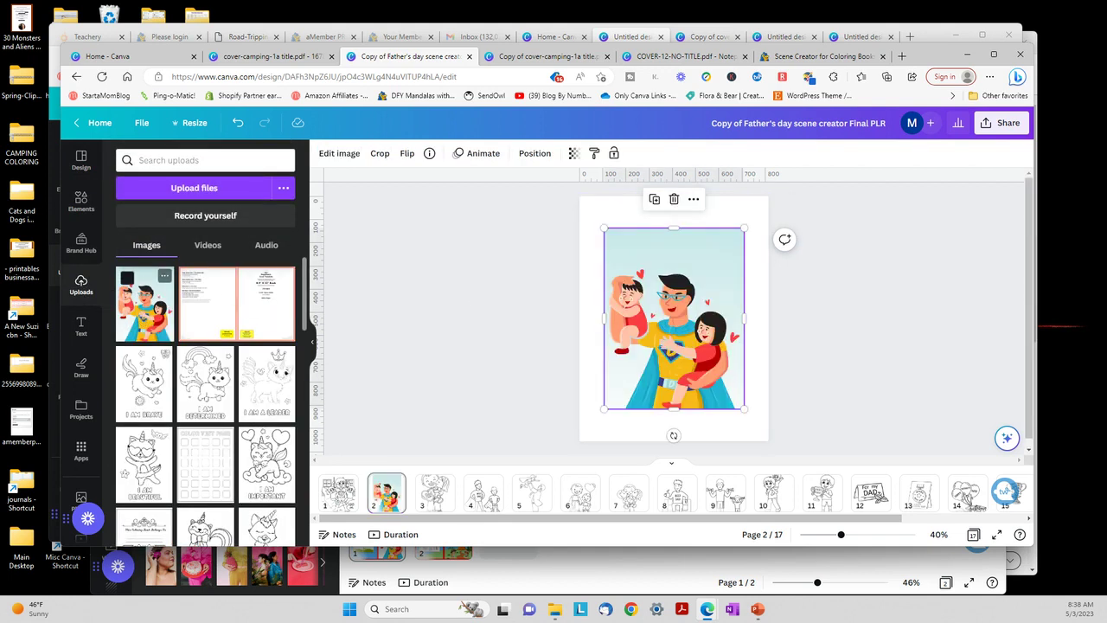
pyautogui.rightClick(706, 311)
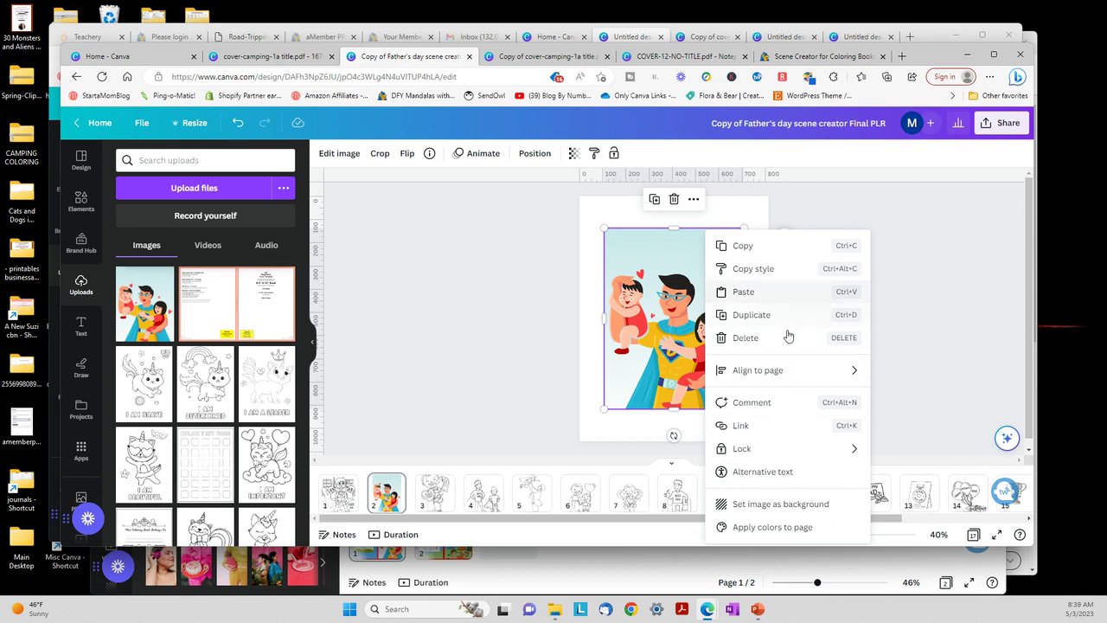
pyautogui.click(786, 504)
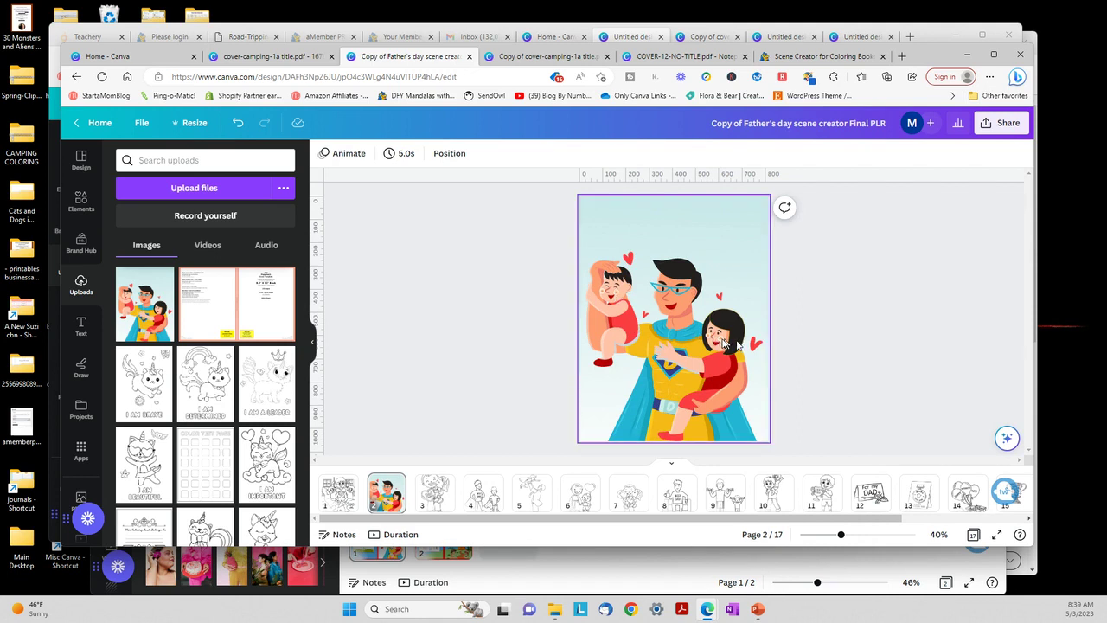
# - Add a title text box to page 2 and move it to the top of the page, above the father's head
pyautogui.click(638, 230)
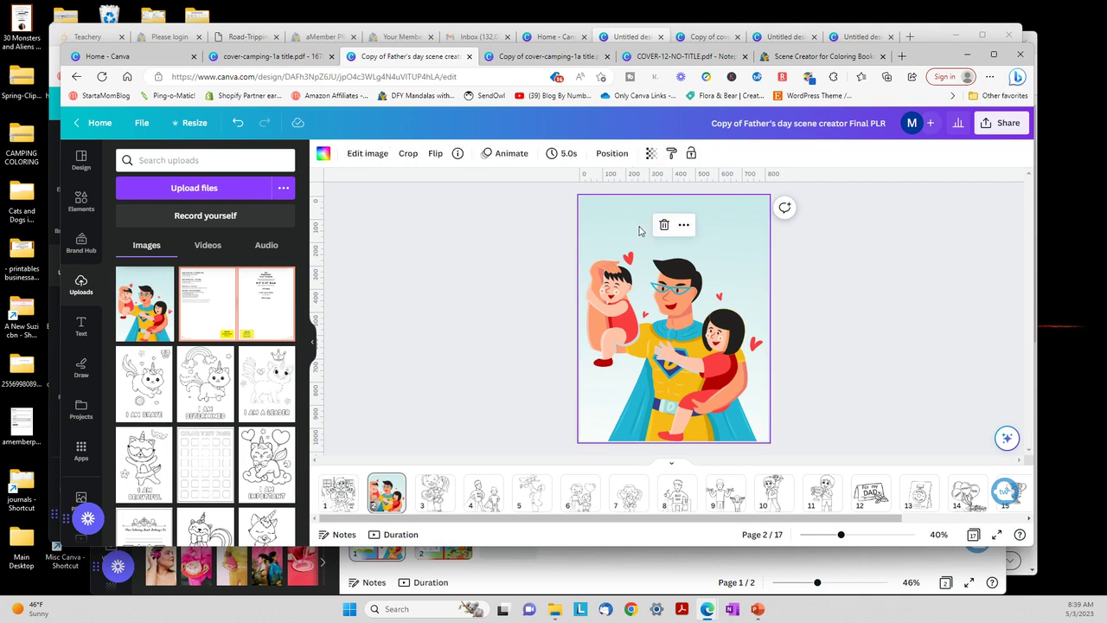
pyautogui.click(882, 224)
pyautogui.click(651, 223)
pyautogui.click(649, 223)
pyautogui.click(684, 312)
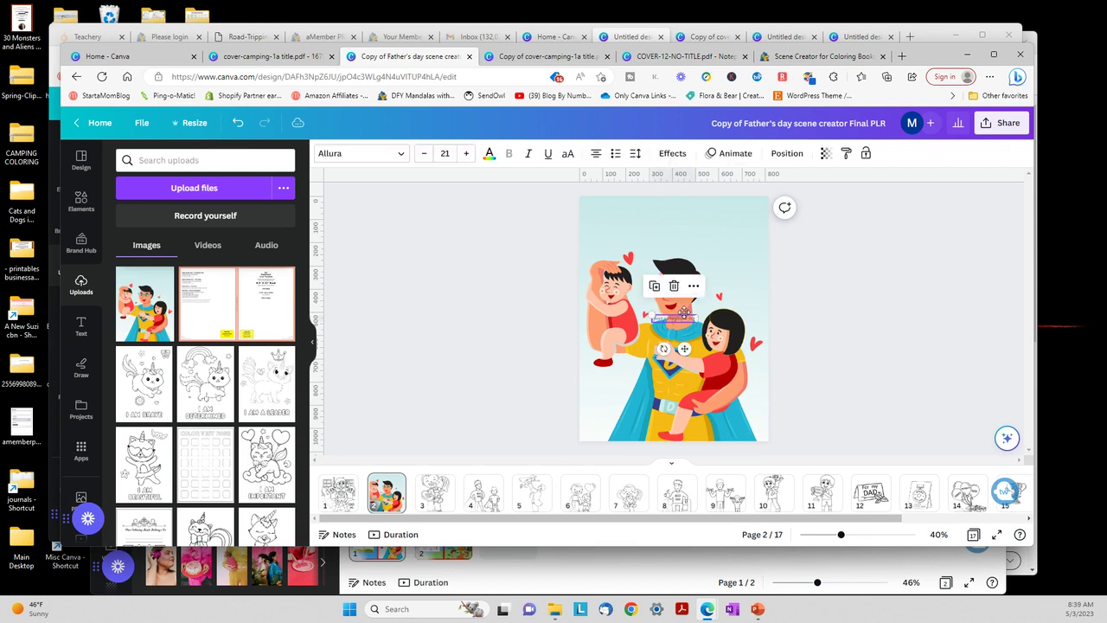
pyautogui.moveTo(684, 312); pyautogui.dragTo(676, 220)
pyautogui.click(676, 219)
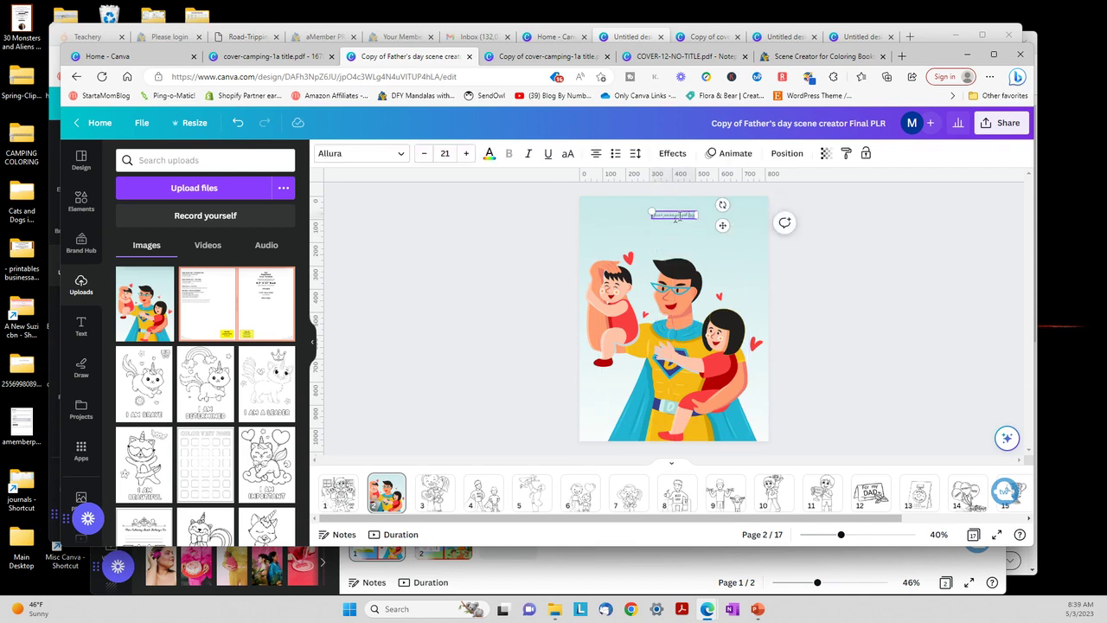
pyautogui.moveTo(679, 216); pyautogui.dragTo(675, 213)
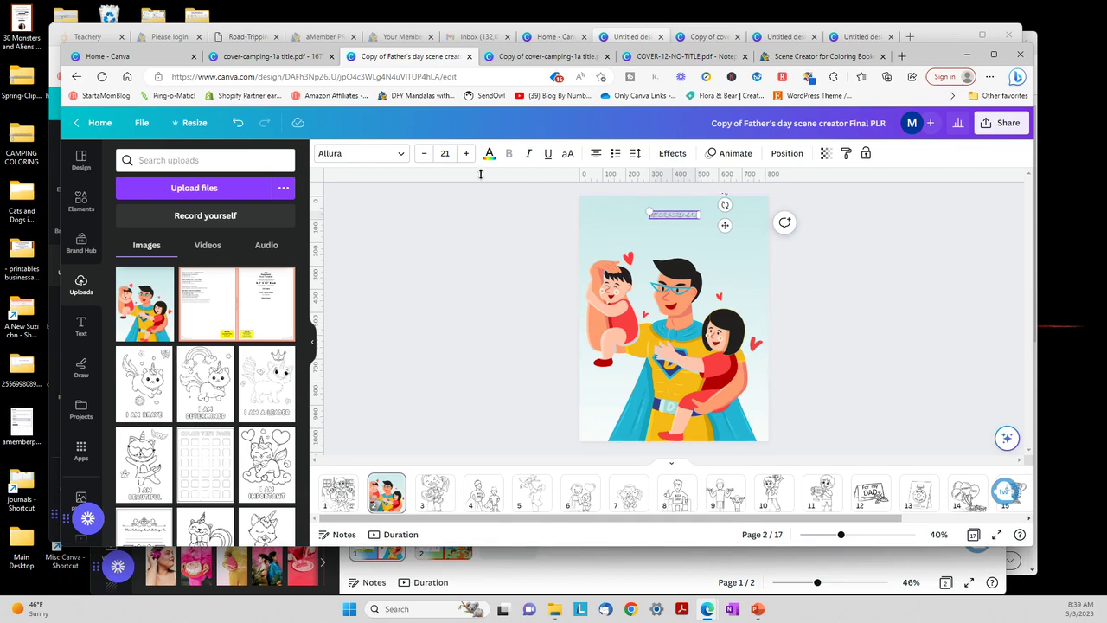
# - Increase the font size of the title text on page 2 to 46
pyautogui.click(403, 154)
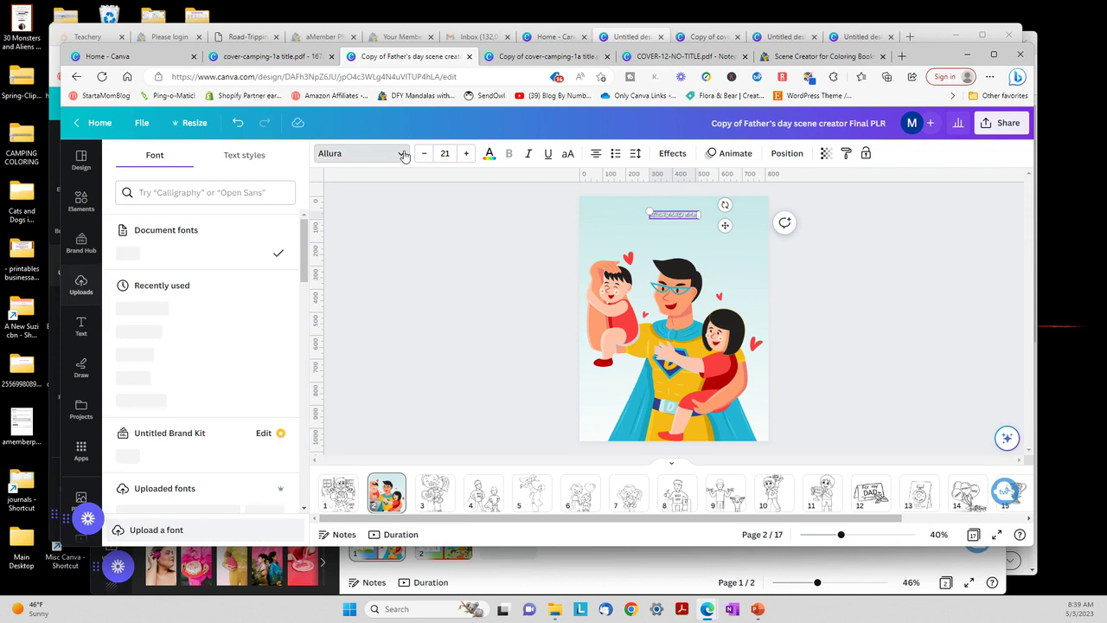
pyautogui.click(466, 153)
pyautogui.click(466, 154)
pyautogui.click(466, 154)
pyautogui.click(466, 154)
pyautogui.click(467, 155)
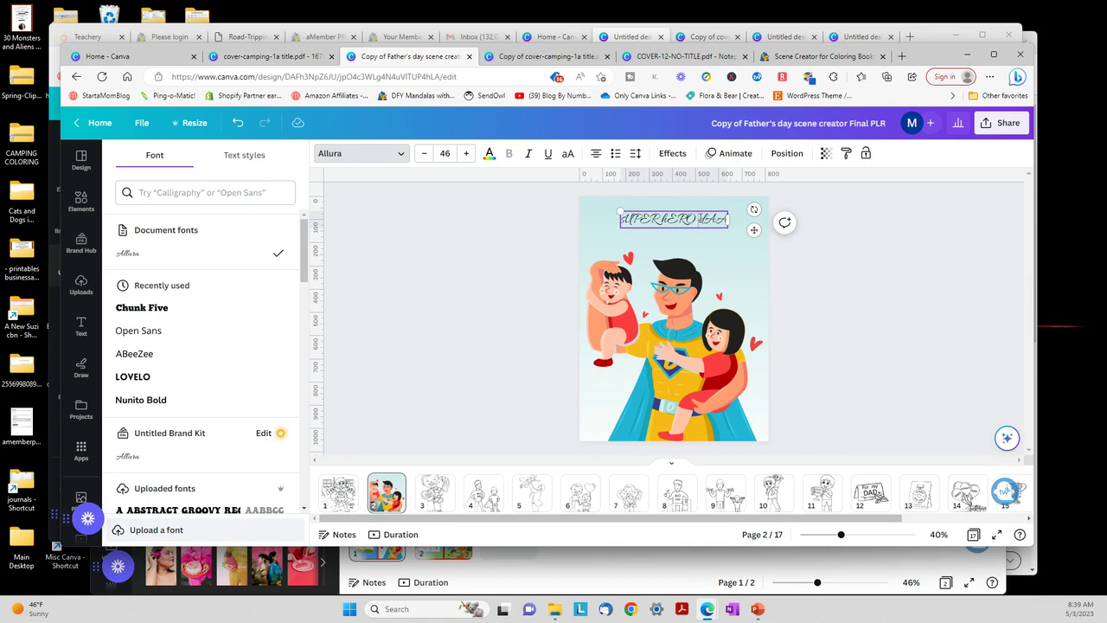
# - Retype the title's last word as DAD and add the missing initial S to SUPER
pyautogui.press('BackSpace')
pyautogui.press('BackSpace')
pyautogui.press('BackSpace')
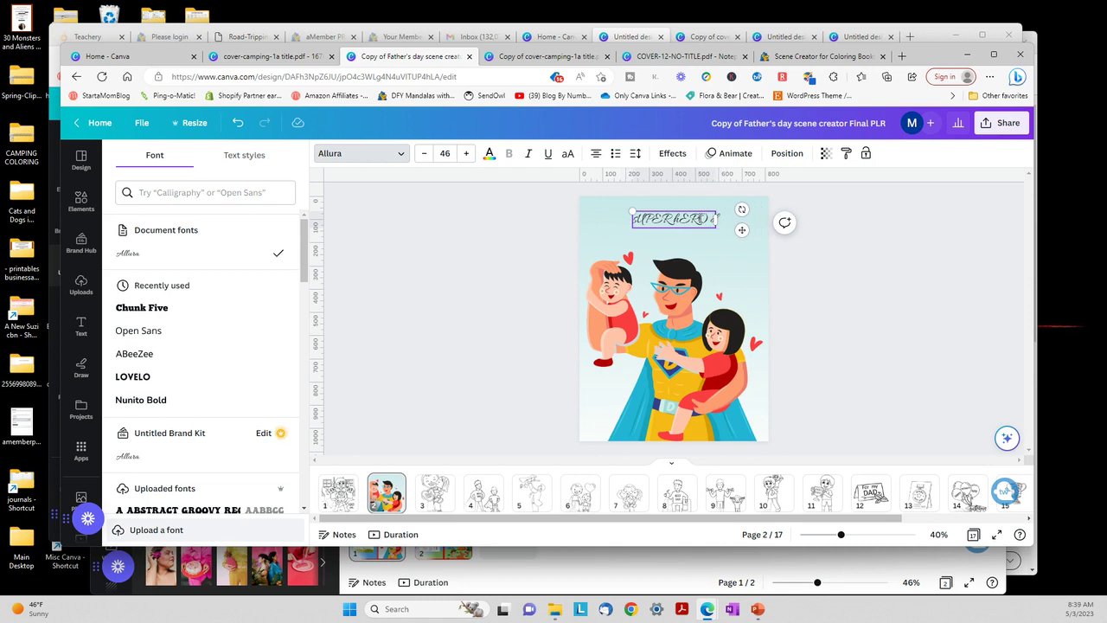
pyautogui.write('DAD')
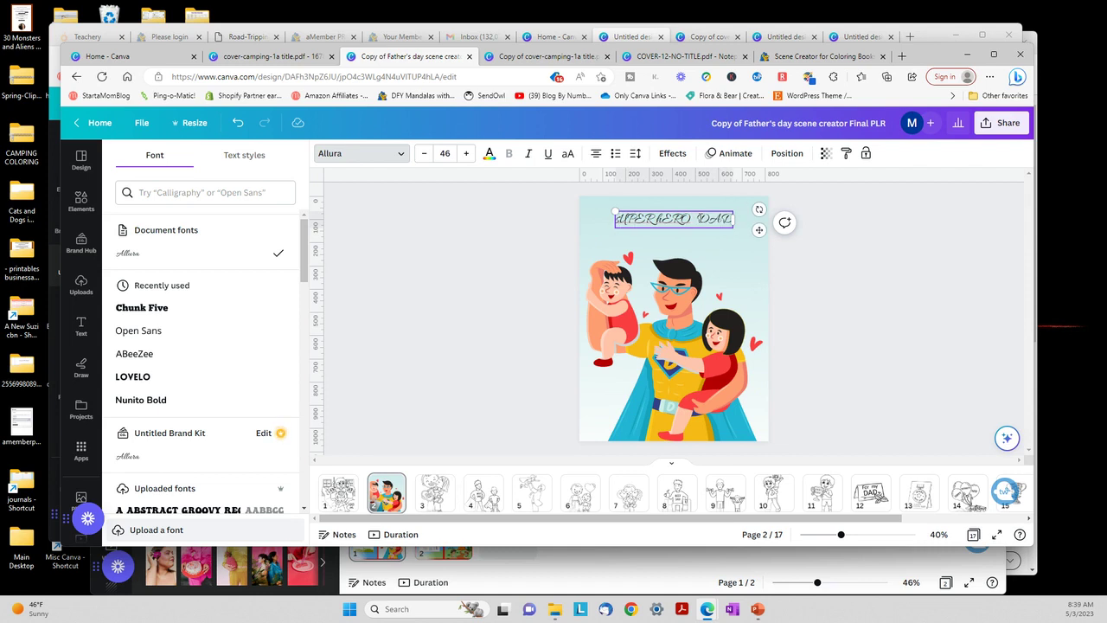
pyautogui.press('BackSpace')
pyautogui.write('S')
pyautogui.press('BackSpace')
pyautogui.write('S')
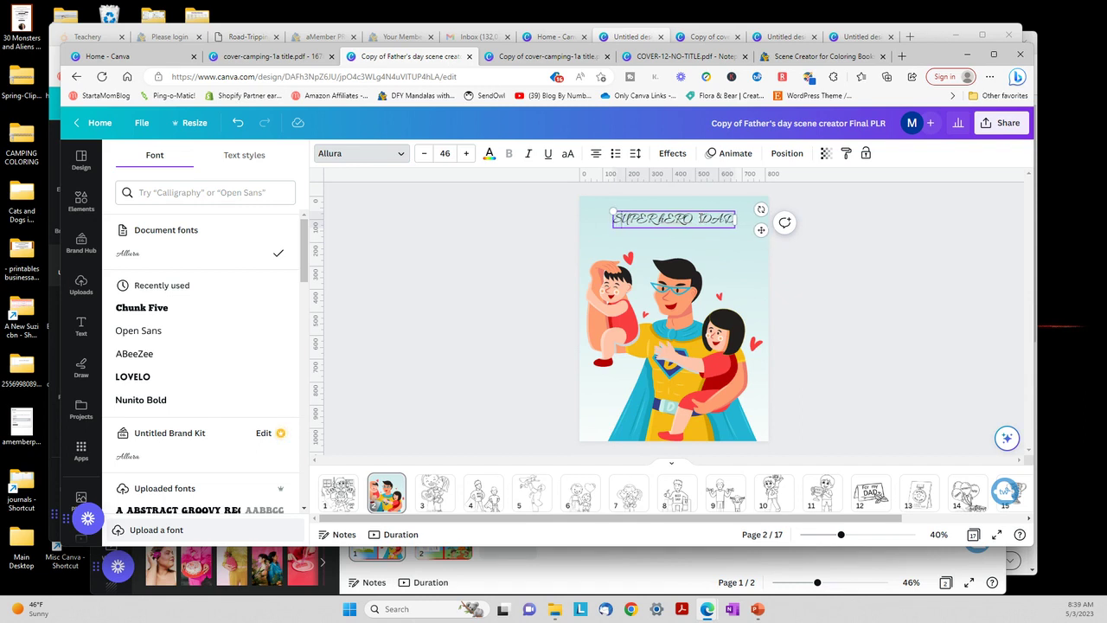
# - Change the title's font on page 2 to Chunk Five
pyautogui.click(880, 260)
pyautogui.click(724, 238)
pyautogui.click(716, 220)
pyautogui.moveTo(716, 220)
pyautogui.mouseDown()
pyautogui.moveTo(731, 218)
pyautogui.moveTo(716, 217)
pyautogui.mouseUp()
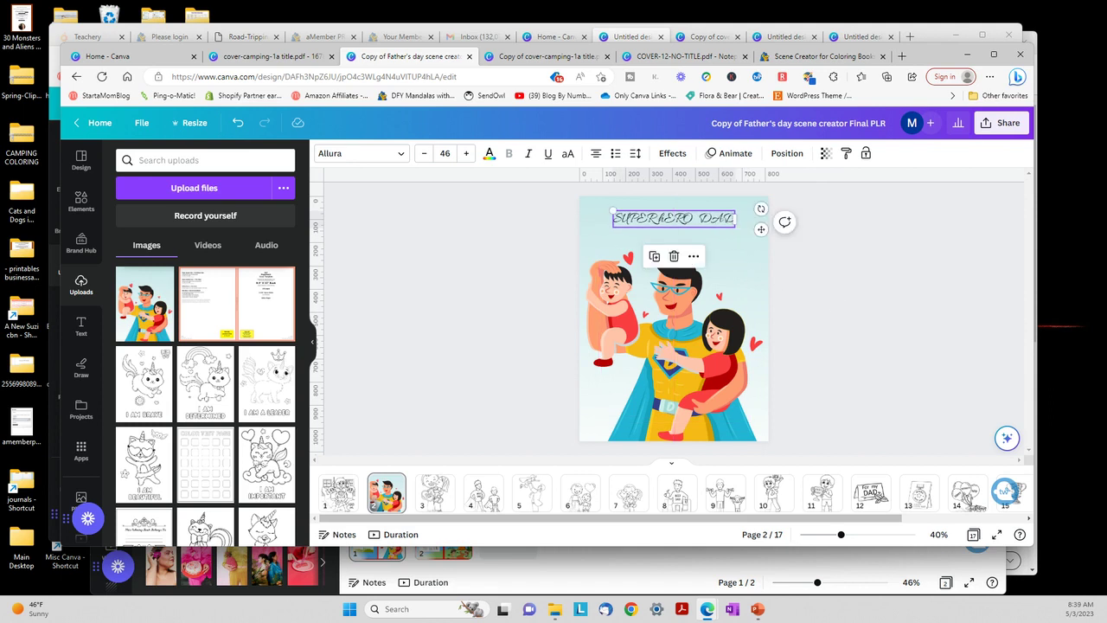
pyautogui.click(403, 156)
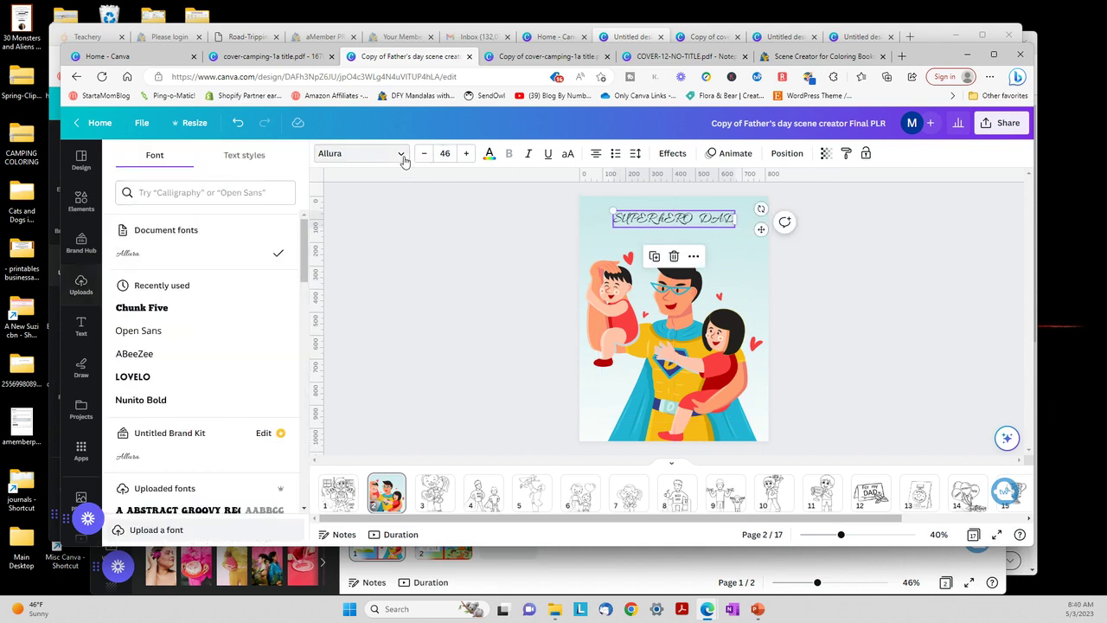
pyautogui.click(222, 196)
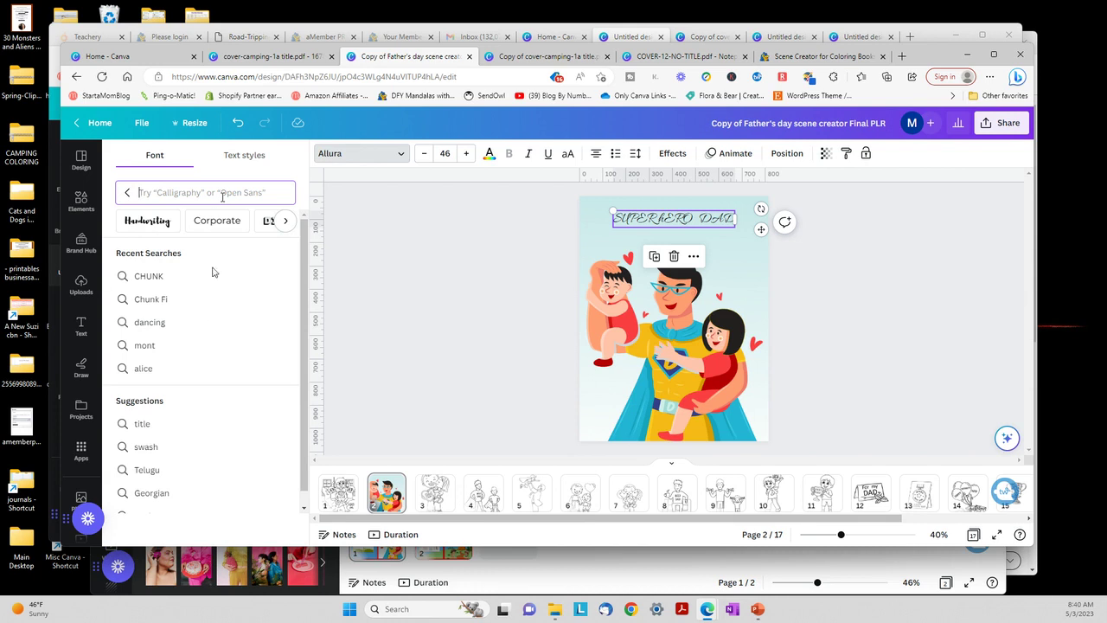
pyautogui.click(201, 301)
pyautogui.click(189, 308)
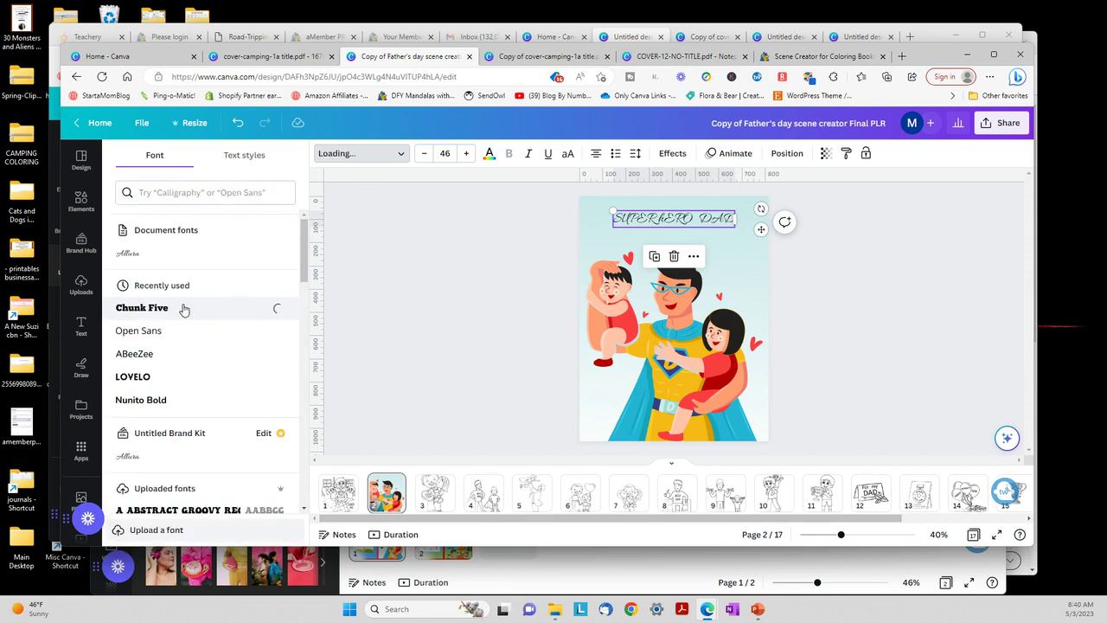
# - Replace the lowercase h in the title with a capital H so it reads SUPER HERO DAD
pyautogui.click(672, 220)
pyautogui.rightClick(672, 219)
pyautogui.click(671, 218)
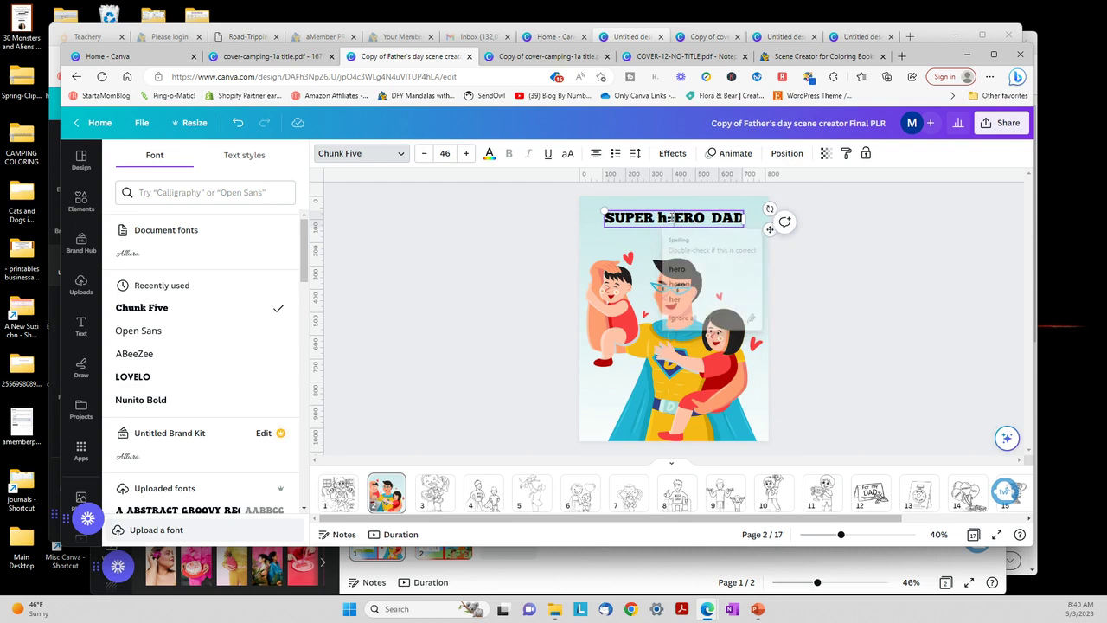
pyautogui.press('BackSpace')
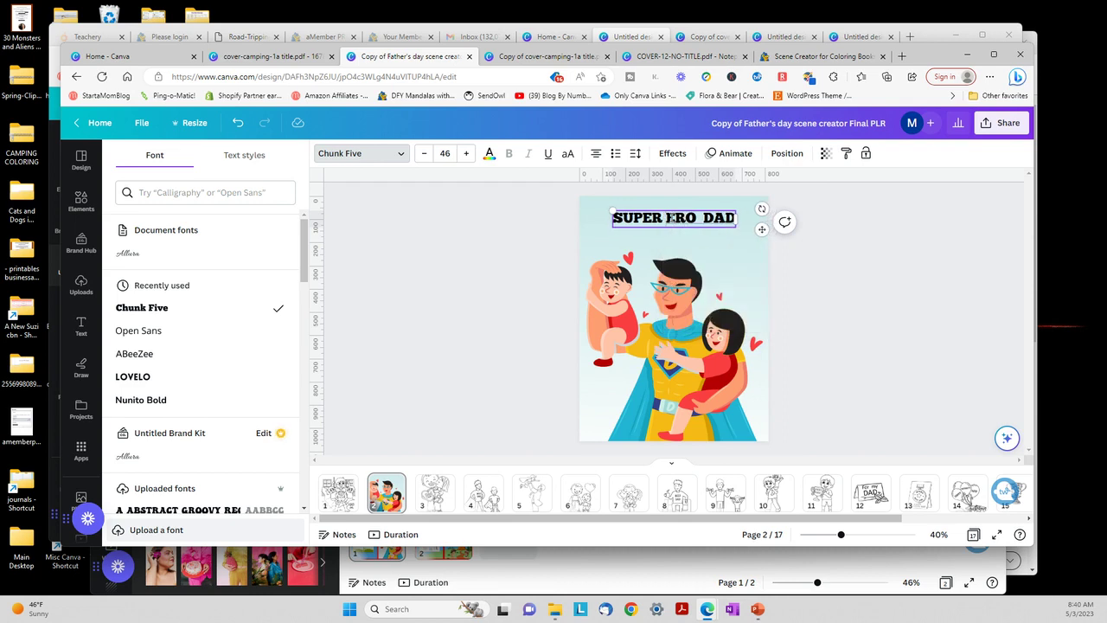
pyautogui.write('H')
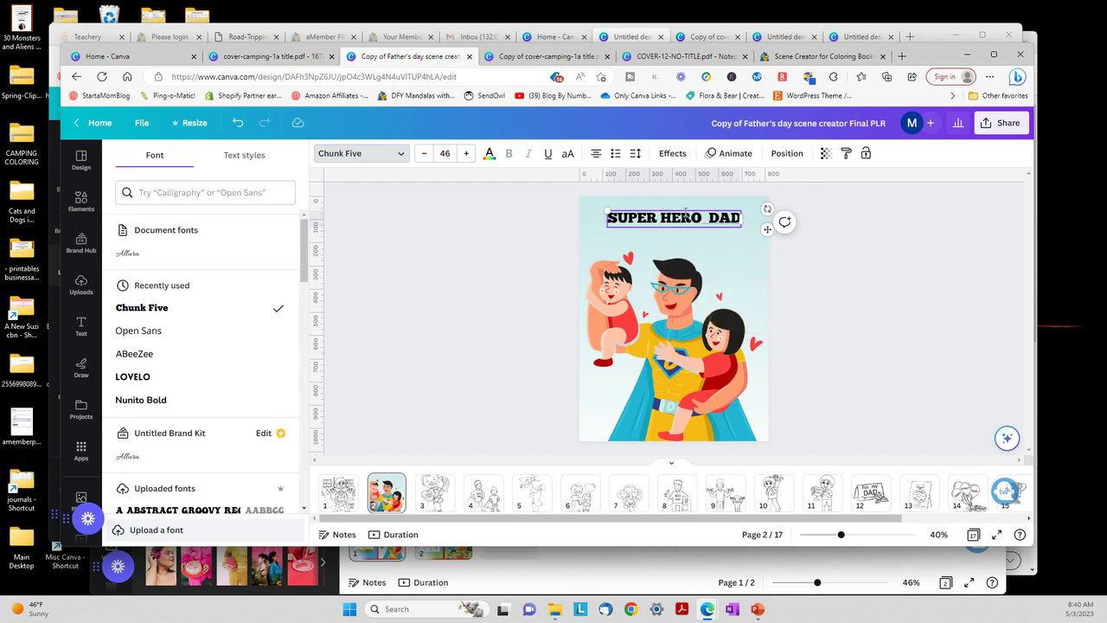
# - Try to color the title red #FB3E42, sampled from the red clothing in the background image
pyautogui.click(489, 154)
pyautogui.click(127, 224)
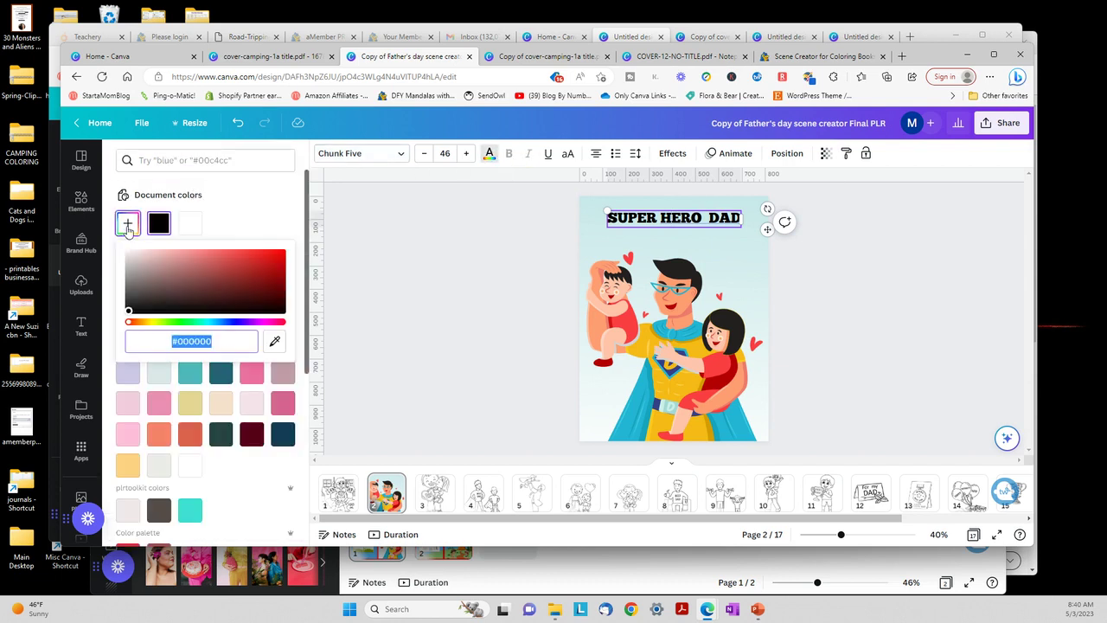
pyautogui.click(274, 341)
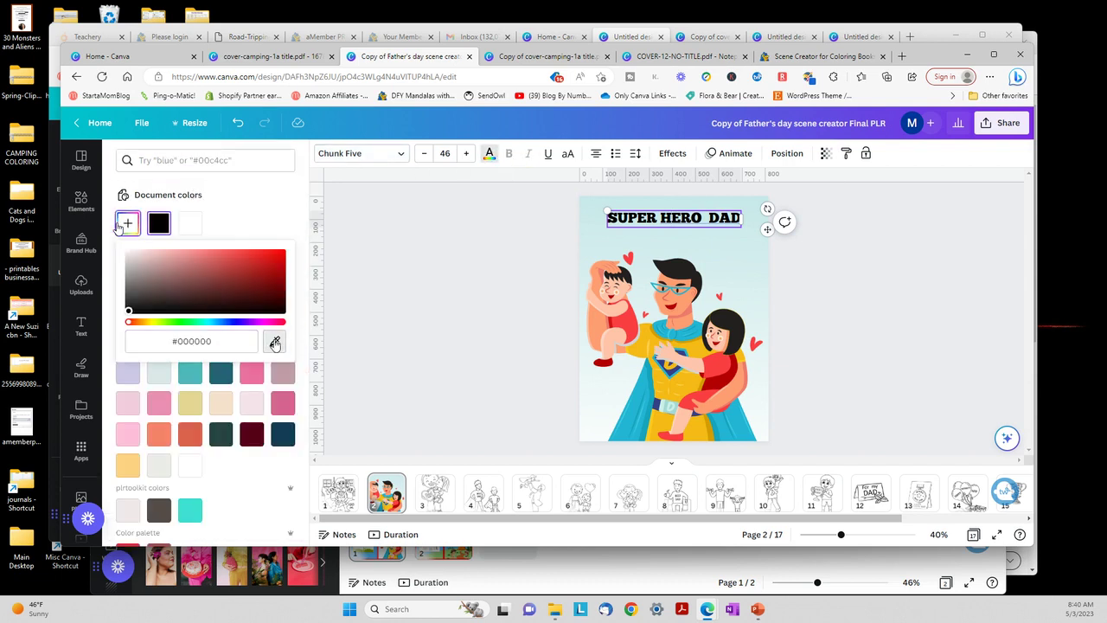
pyautogui.click(635, 323)
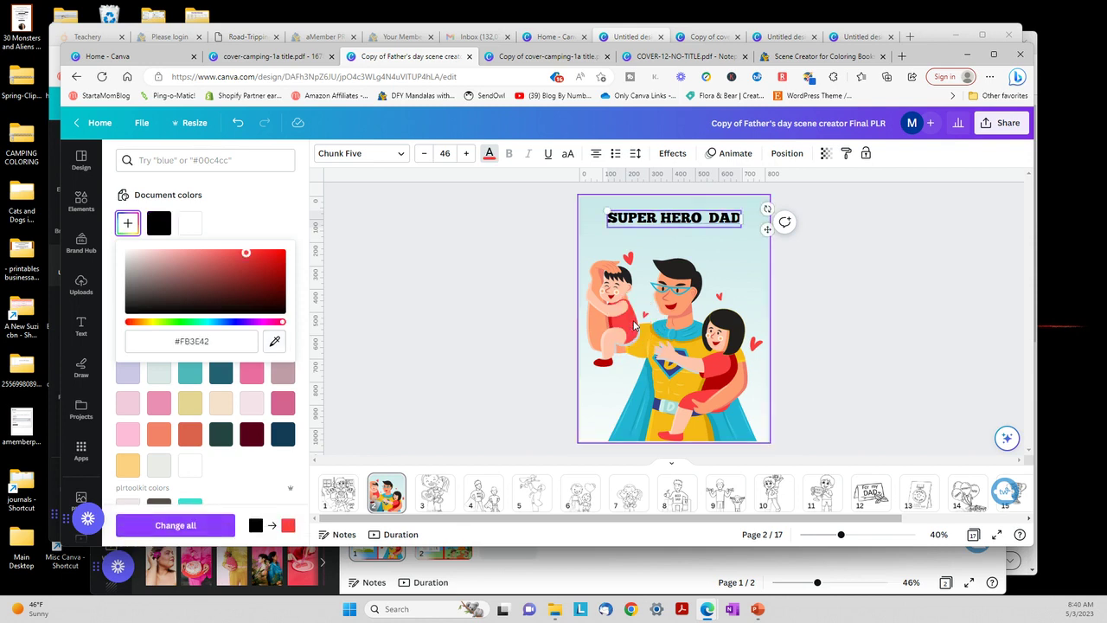
pyautogui.click(848, 292)
# - Color the whole SUPER HERO DAD title red #FB3E42, sampled from the boy's red clothing in the illustration
pyautogui.click(735, 226)
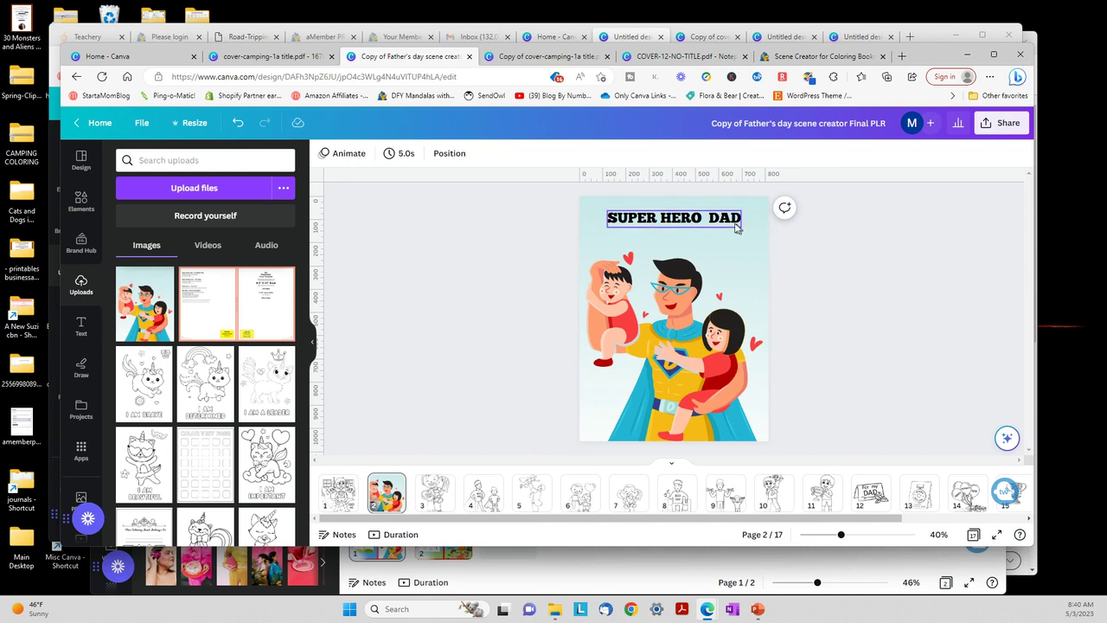
pyautogui.click(736, 227)
pyautogui.moveTo(736, 220); pyautogui.dragTo(577, 227)
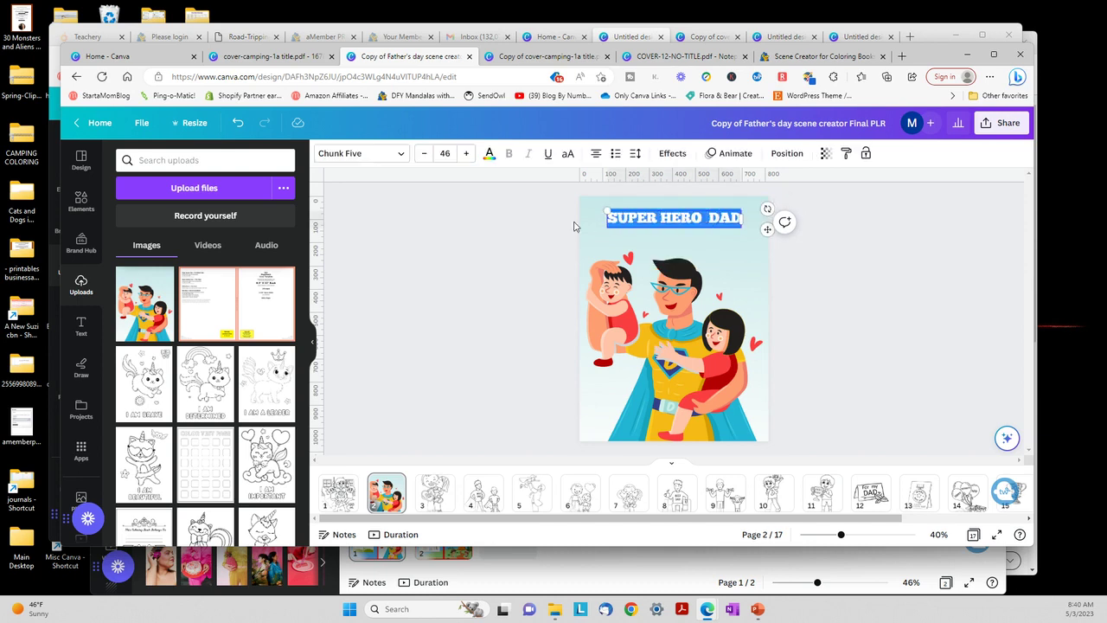
pyautogui.click(489, 155)
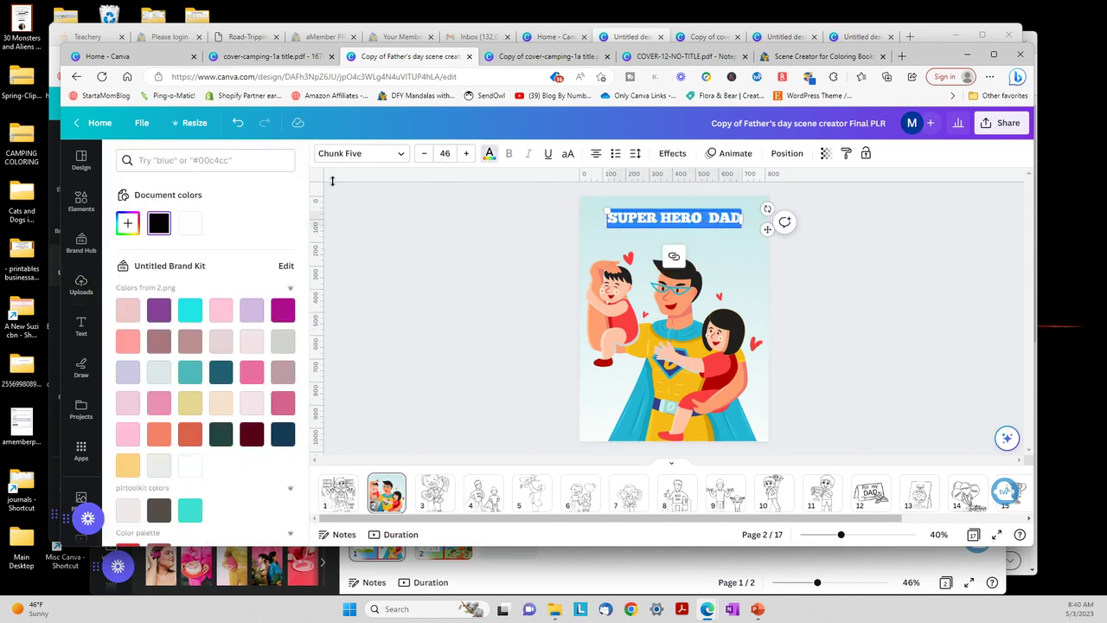
pyautogui.click(130, 223)
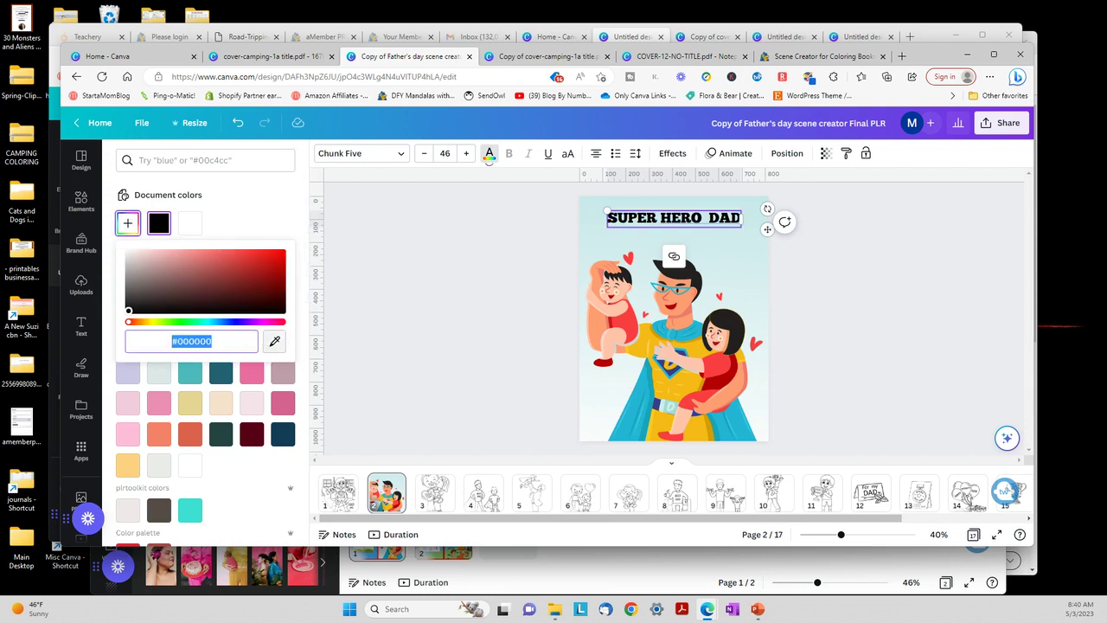
pyautogui.click(273, 342)
pyautogui.click(725, 387)
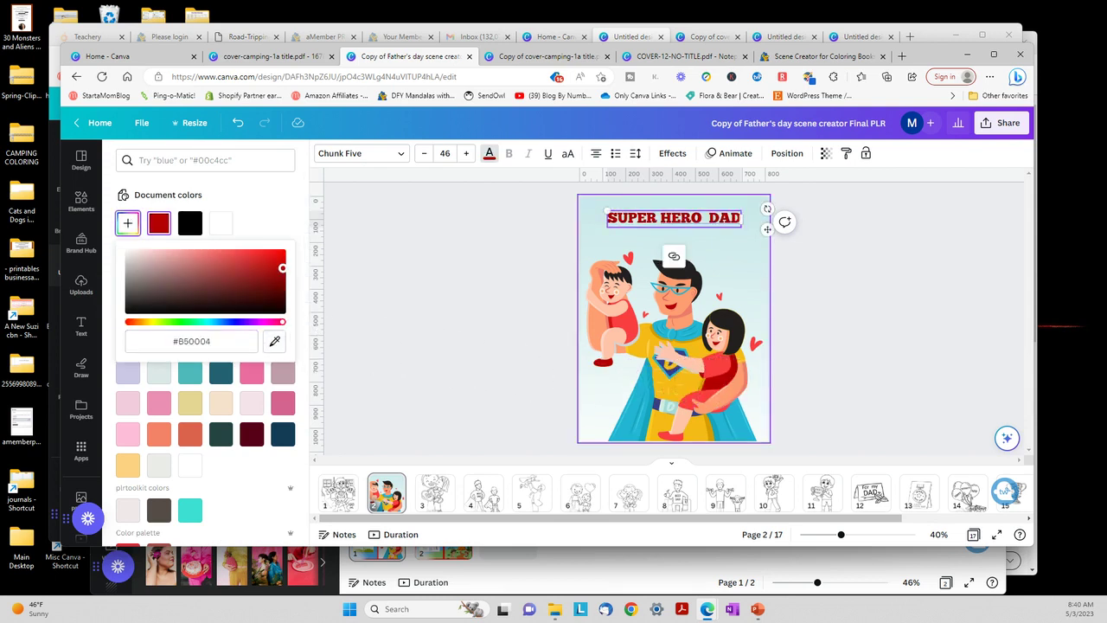
pyautogui.click(273, 342)
pyautogui.click(620, 325)
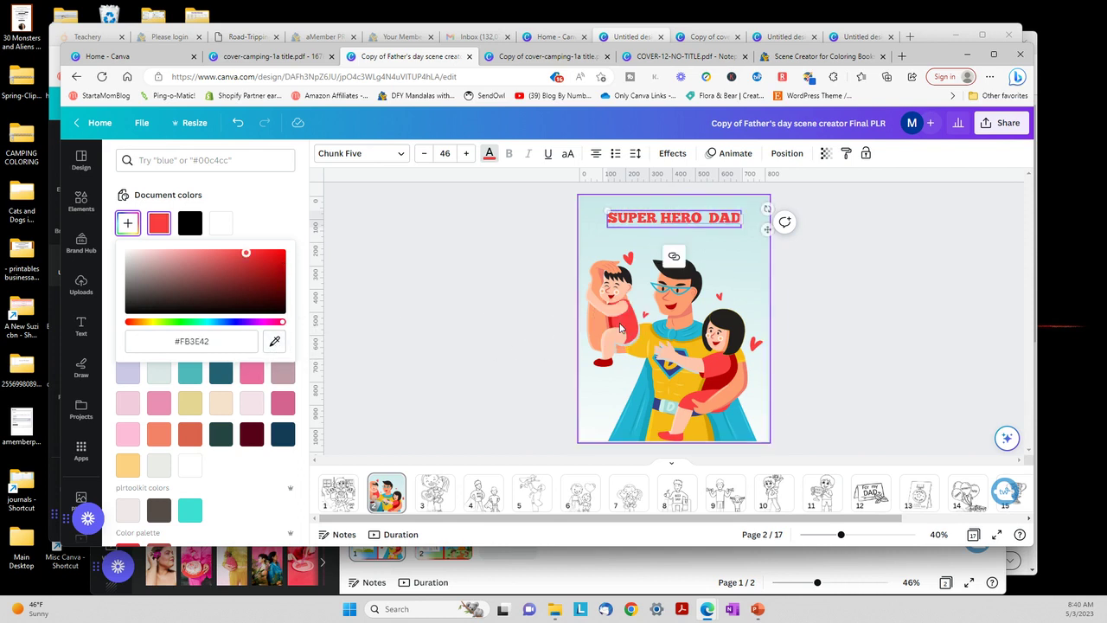
pyautogui.press('Escape')
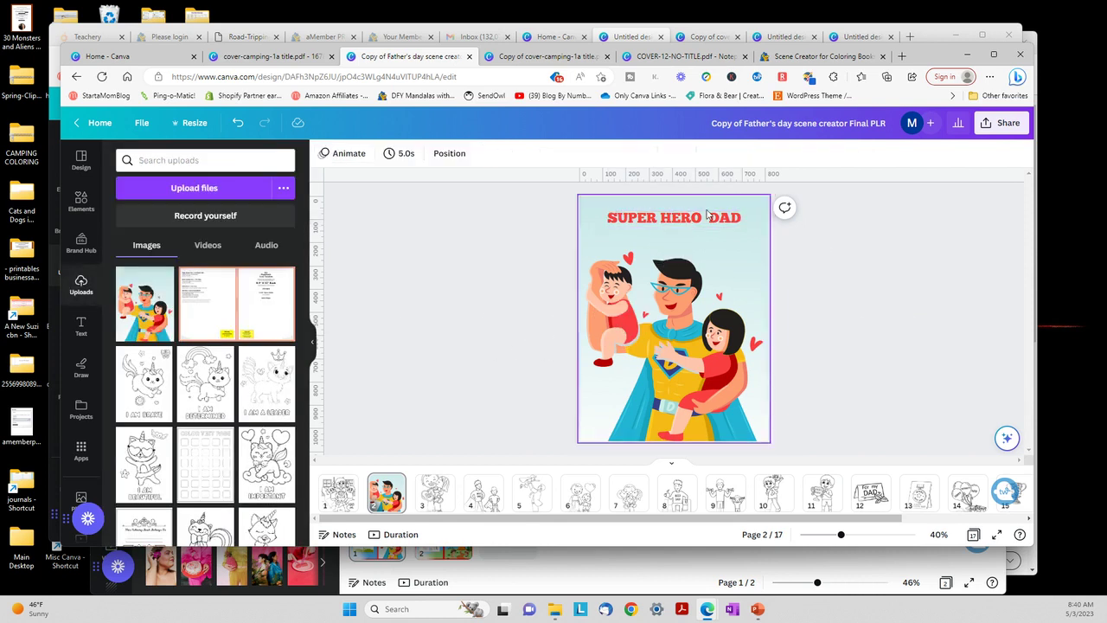
# - Move the SUPER HERO DAD title slightly down to about Y 81.6 px and check its alignment to the page
pyautogui.click(705, 216)
pyautogui.moveTo(705, 216); pyautogui.dragTo(709, 218)
pyautogui.click(716, 332)
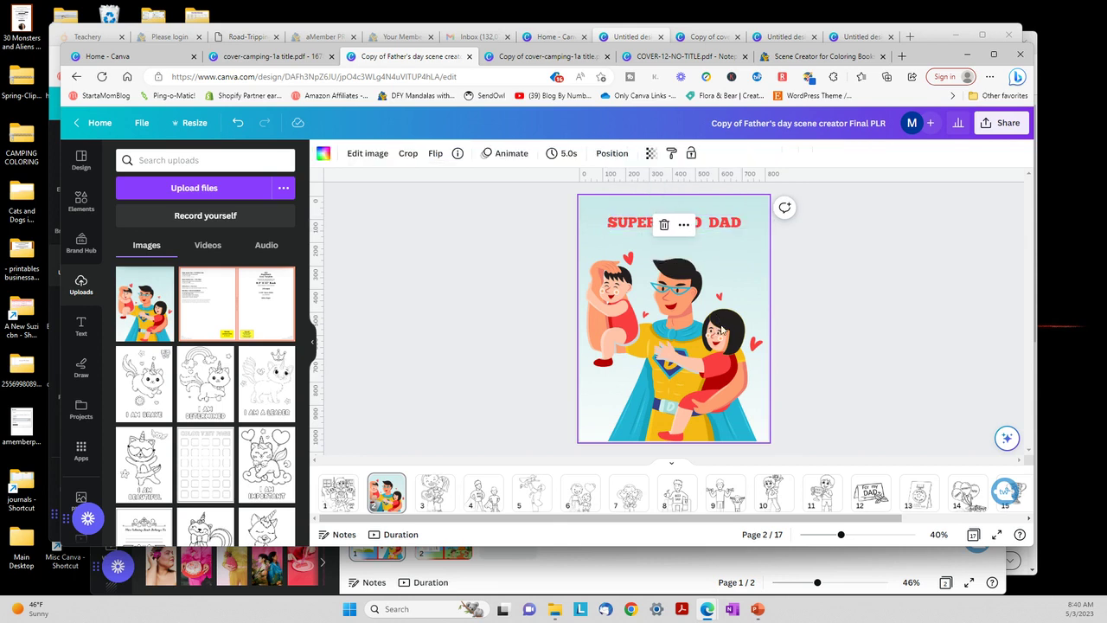
pyautogui.click(839, 341)
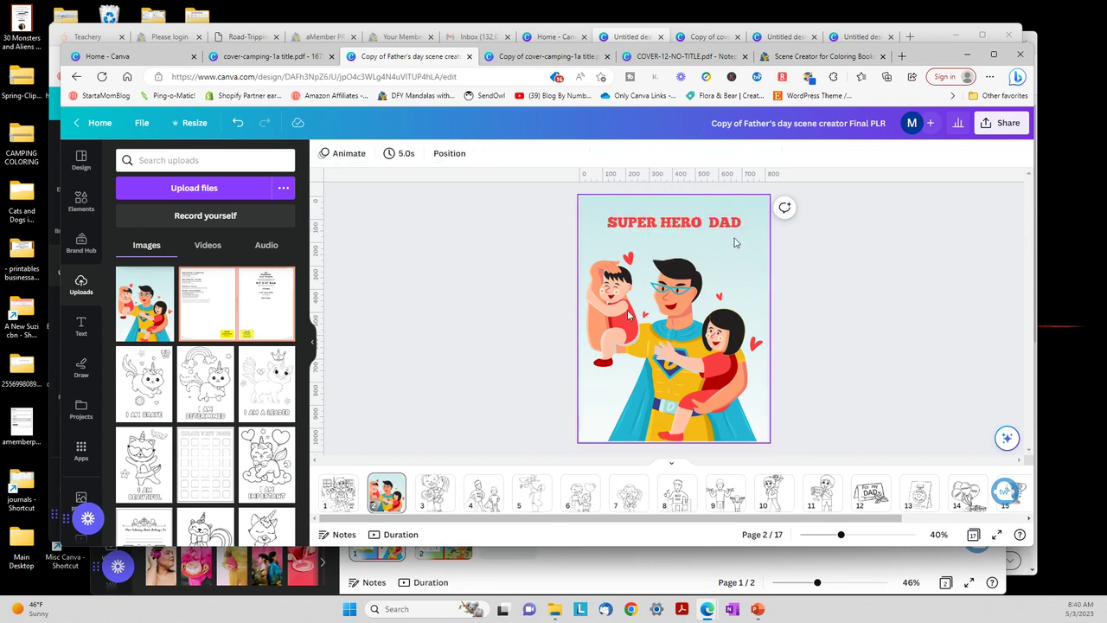
pyautogui.click(708, 218)
pyautogui.click(786, 153)
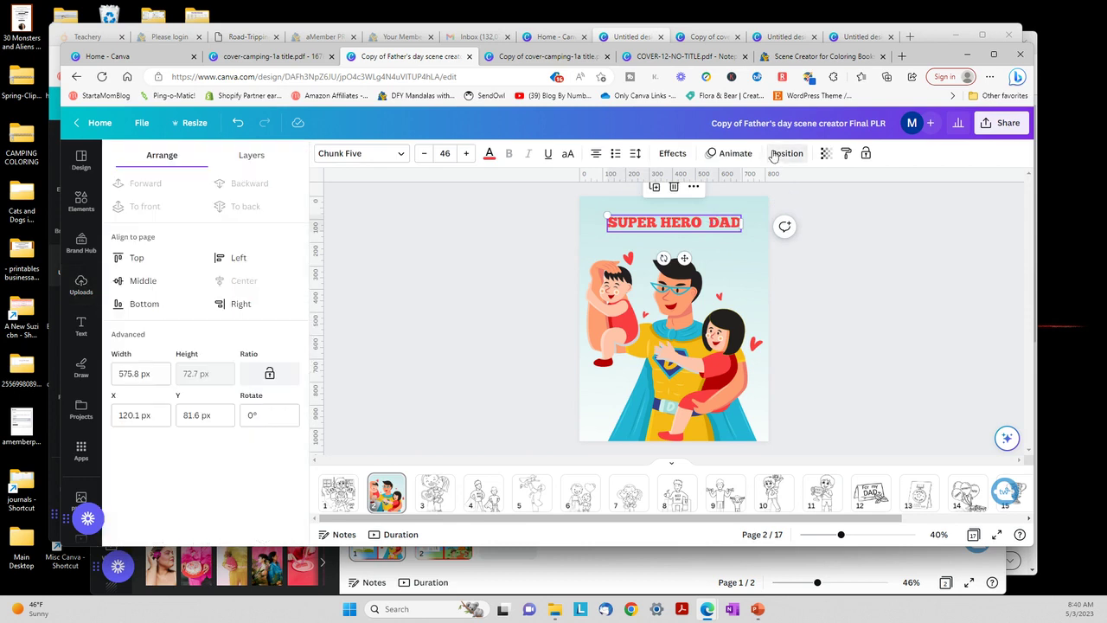
pyautogui.click(882, 281)
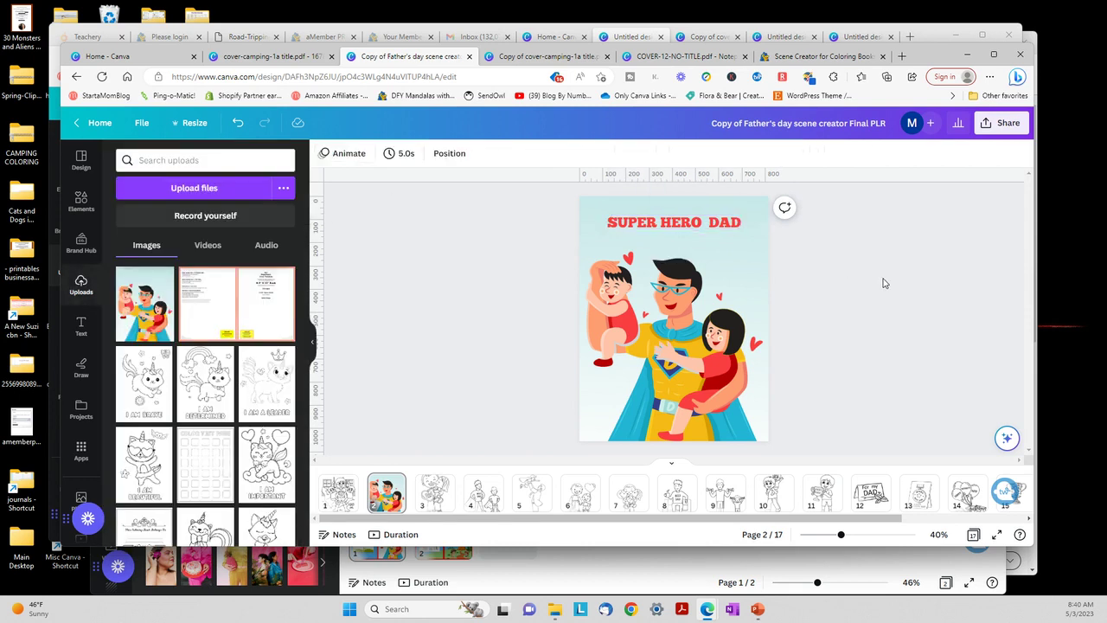
# - Move the illustrated title page to the front of the book and add a blank page directly after it
pyautogui.moveTo(386, 493); pyautogui.dragTo(328, 490)
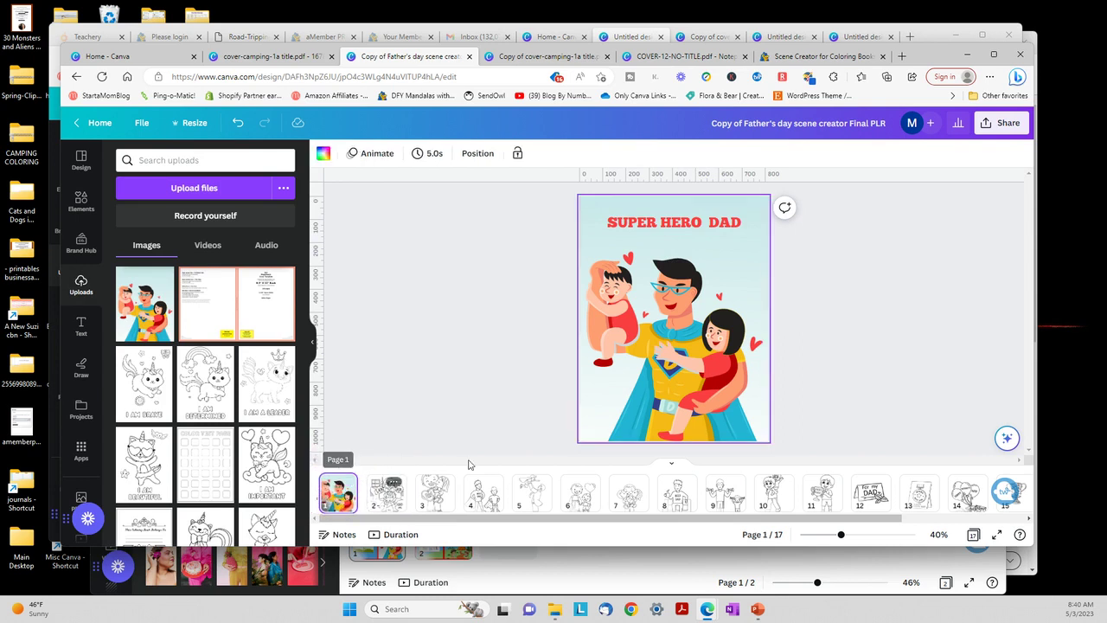
pyautogui.click(347, 485)
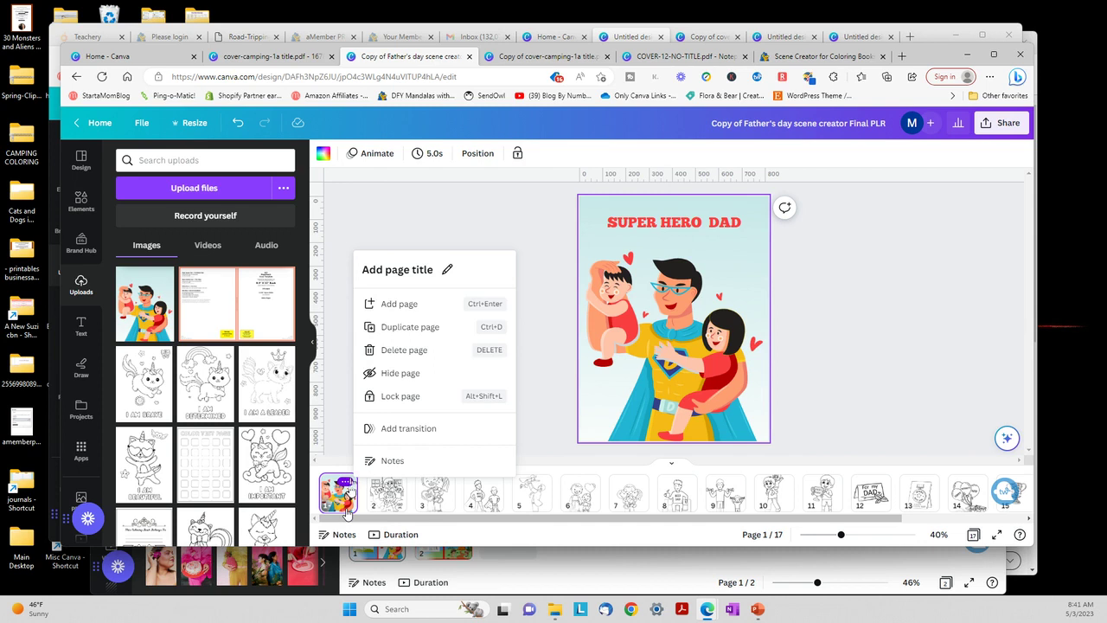
pyautogui.click(393, 303)
pyautogui.click(414, 454)
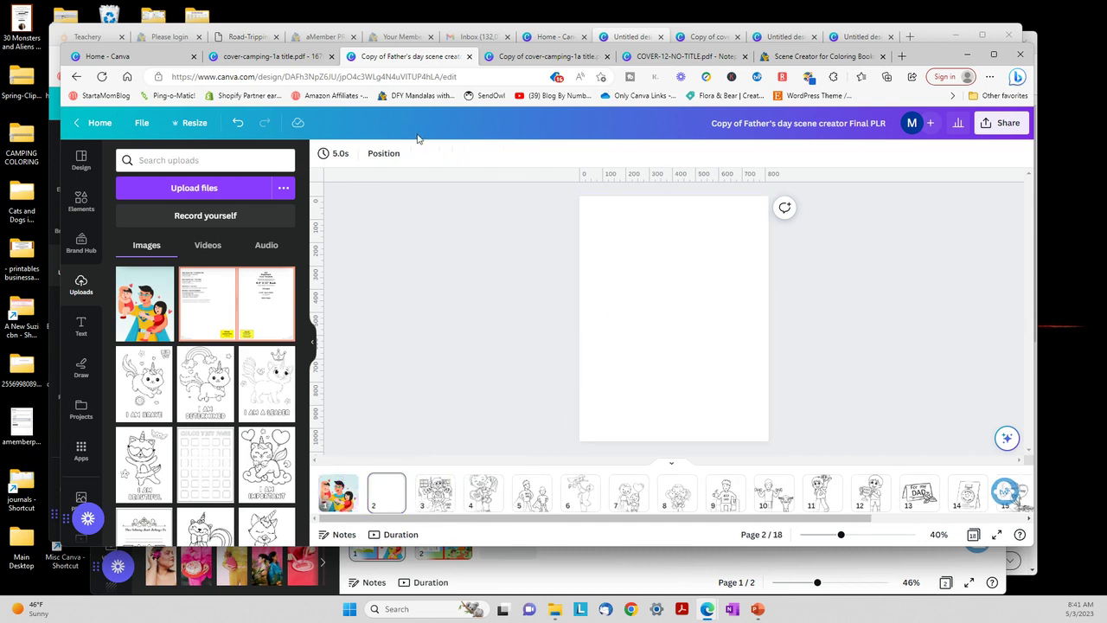
# - Set the blank page's background to the pale blue #D6EEEF, sampled from the title page's thumbnail
pyautogui.click(563, 270)
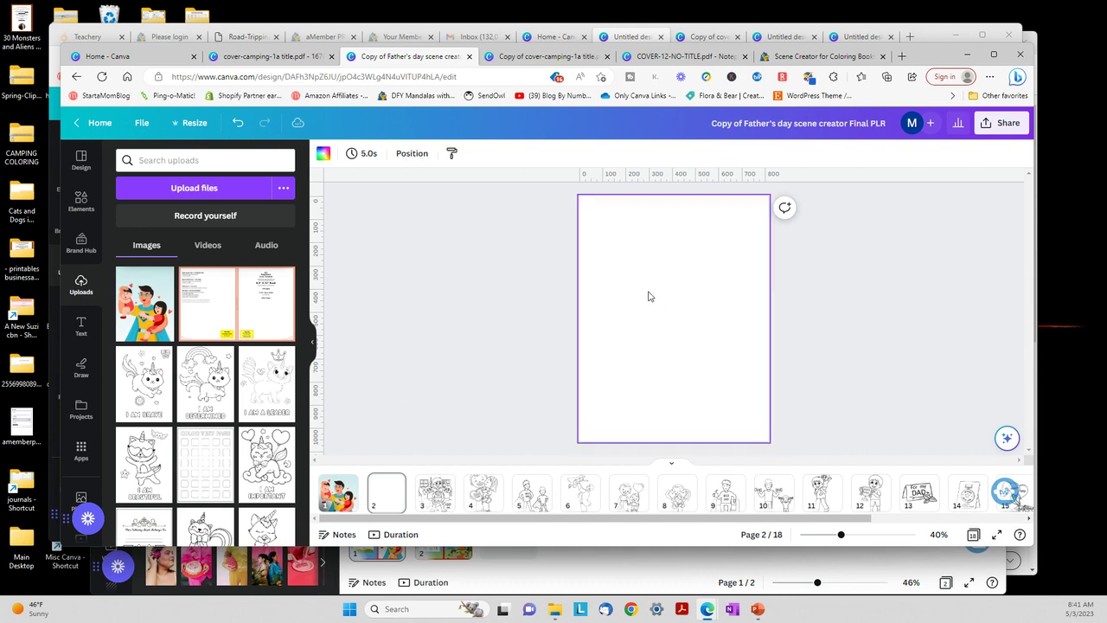
pyautogui.click(324, 155)
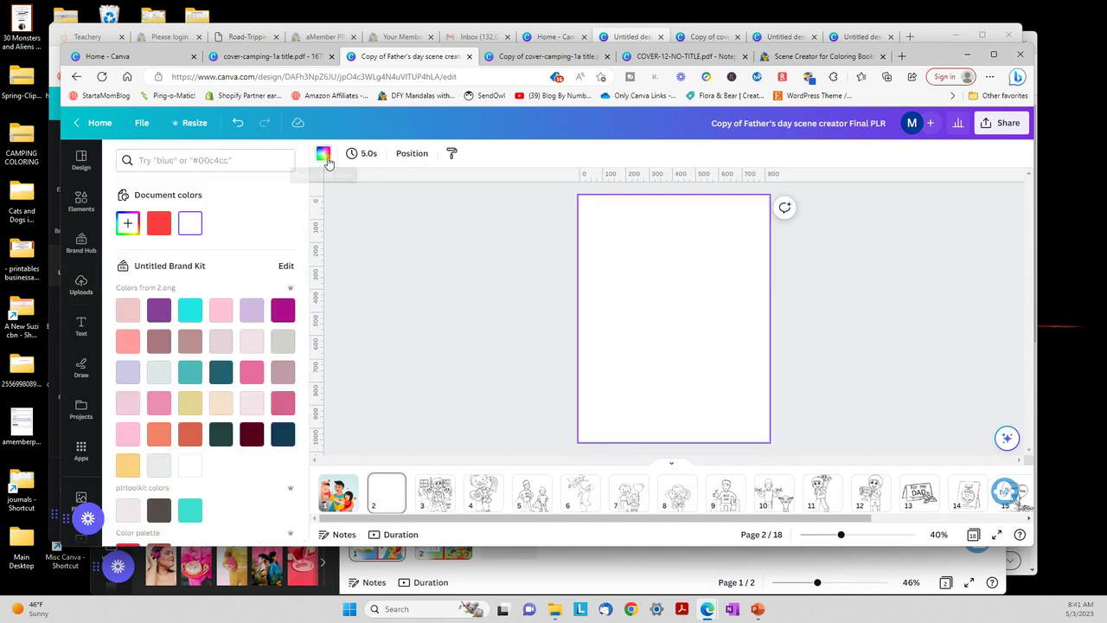
pyautogui.click(127, 223)
pyautogui.click(273, 367)
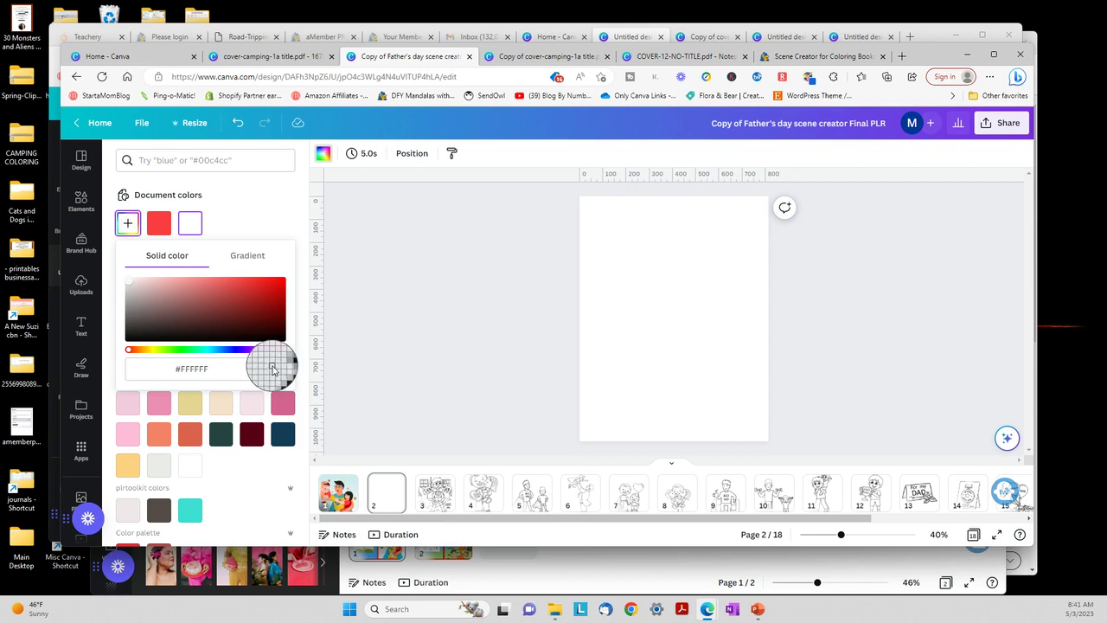
pyautogui.click(346, 488)
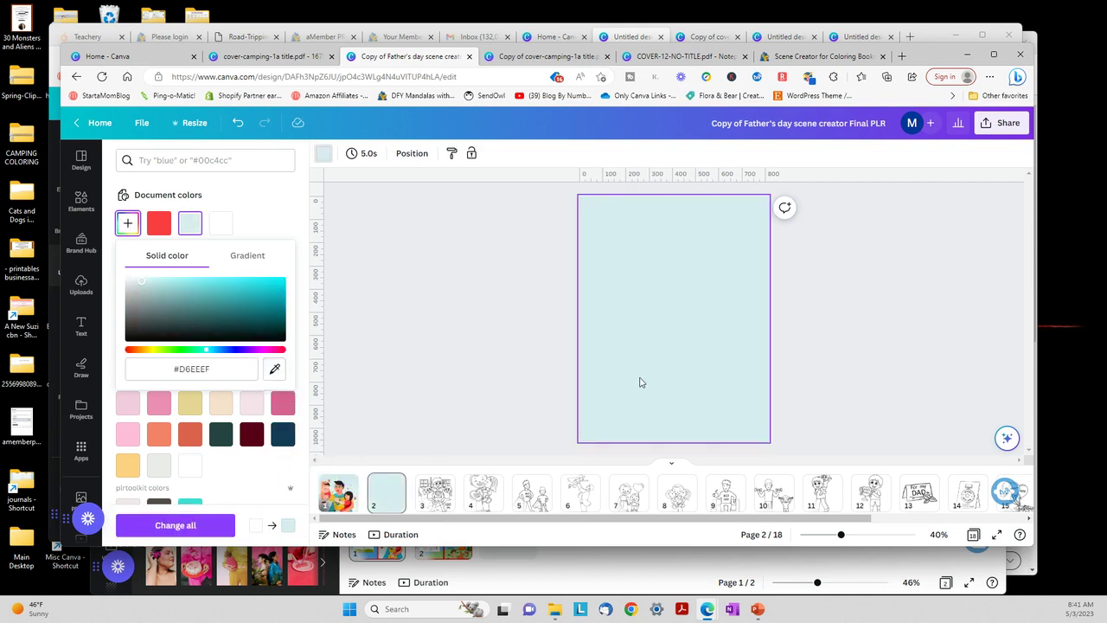
# - Copy the SUPER HERO DAD title from page 1 onto page 2 and place it slightly lower there
pyautogui.click(339, 494)
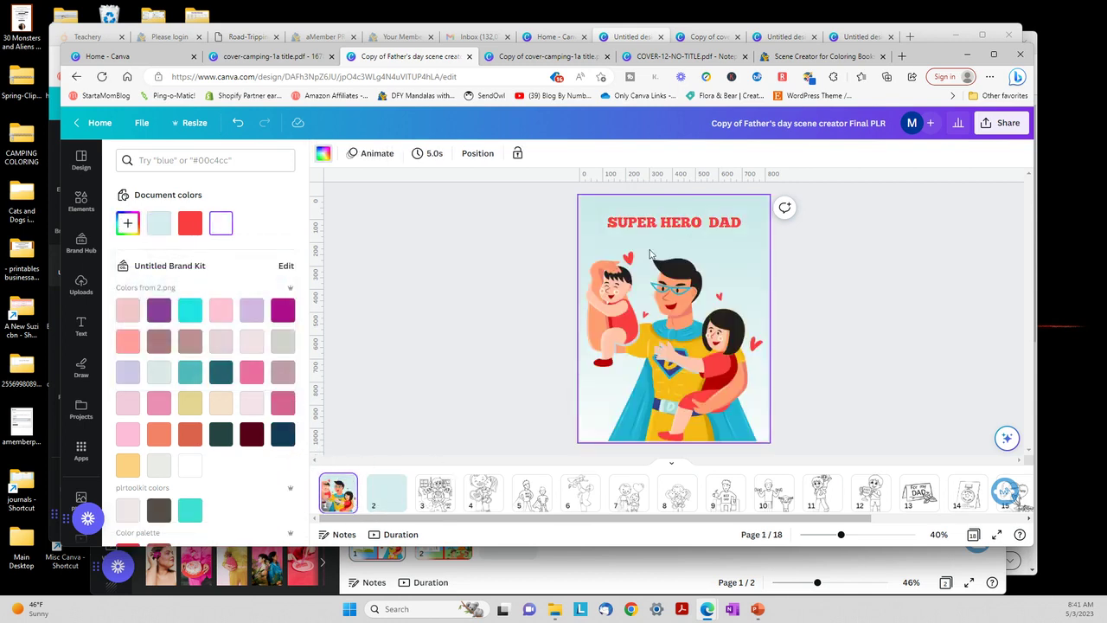
pyautogui.rightClick(711, 227)
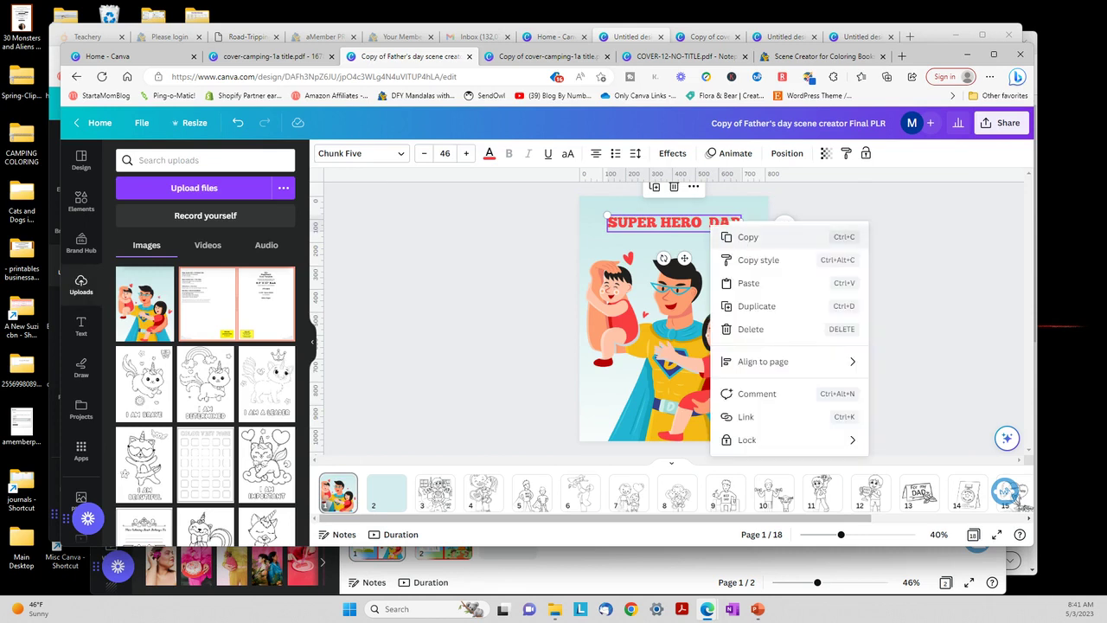
pyautogui.press('Escape')
pyautogui.click(389, 497)
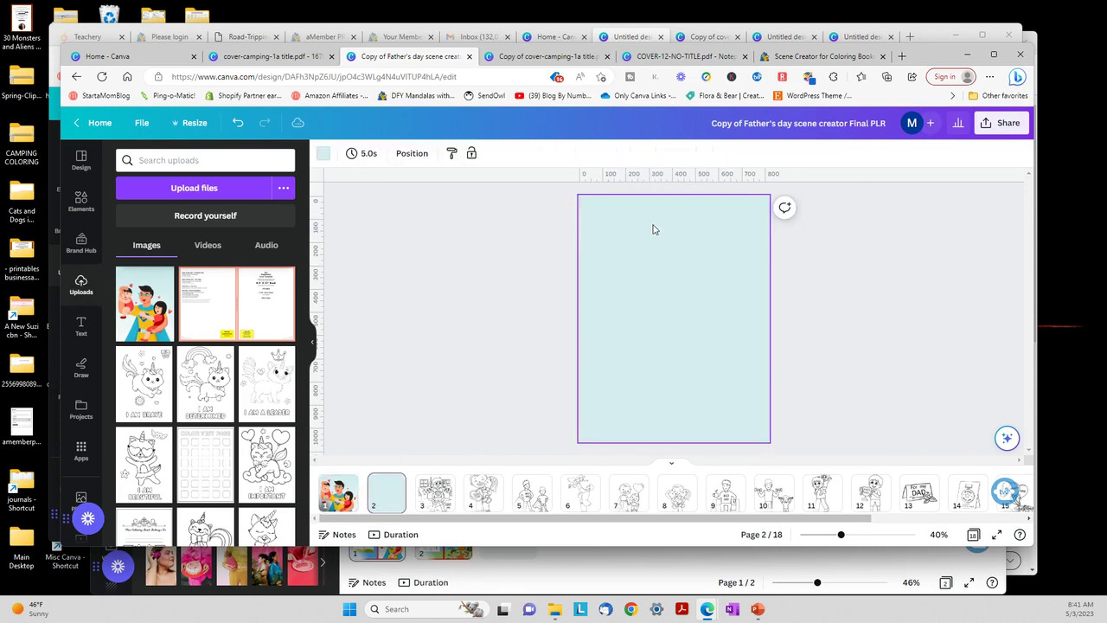
pyautogui.rightClick(655, 228)
pyautogui.click(673, 291)
pyautogui.moveTo(711, 234); pyautogui.dragTo(707, 244)
# - Replace the copied title text on page 2 with "This belongs to:" followed by an empty line
pyautogui.doubleClick(707, 235)
pyautogui.click(707, 235)
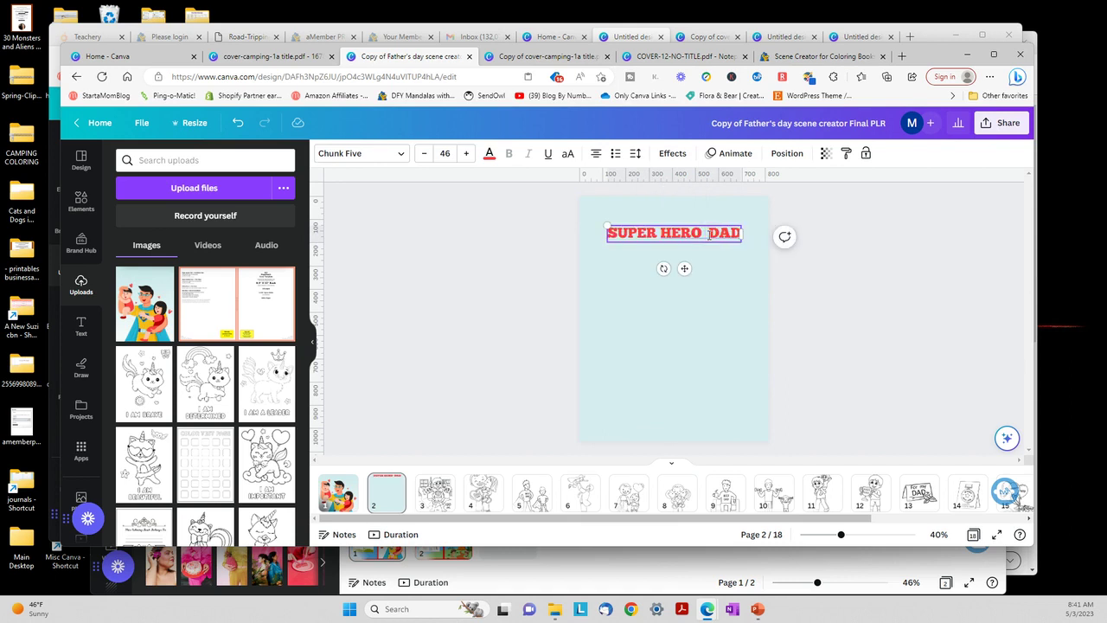
pyautogui.press('BackSpace')
pyautogui.press('BackSpace')
pyautogui.press('BackSpace')
pyautogui.press('BackSpace')
pyautogui.press('BackSpace')
pyautogui.press('BackSpace')
pyautogui.press('BackSpace')
pyautogui.press('BackSpace')
pyautogui.press('BackSpace')
pyautogui.press('BackSpace')
pyautogui.press('BackSpace')
pyautogui.press('BackSpace')
pyautogui.press('BackSpace')
pyautogui.press('BackSpace')
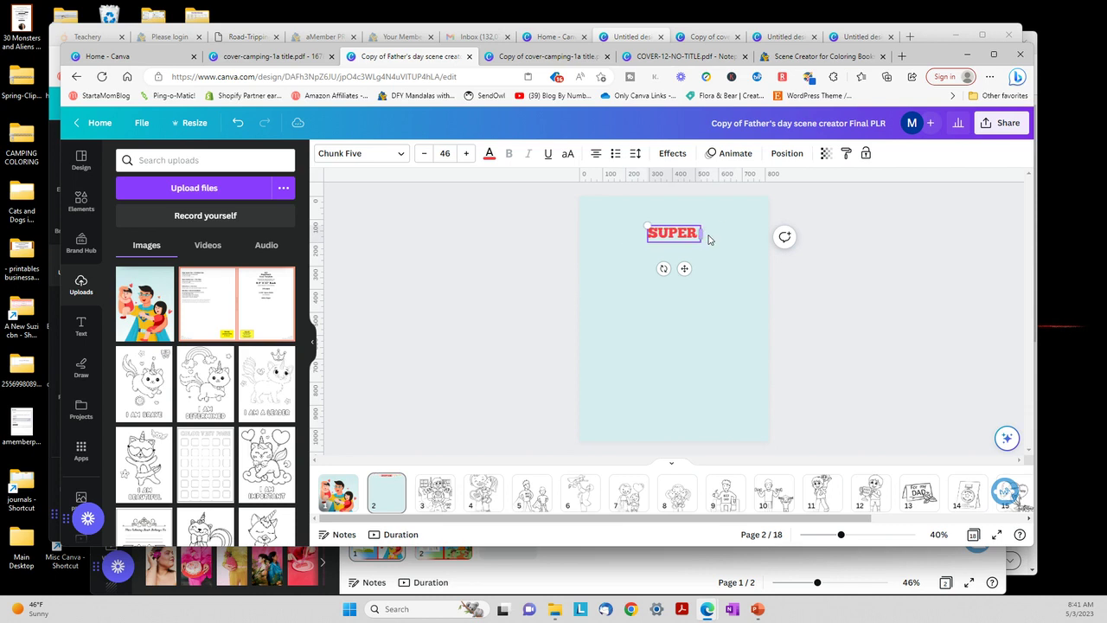
pyautogui.write('this')
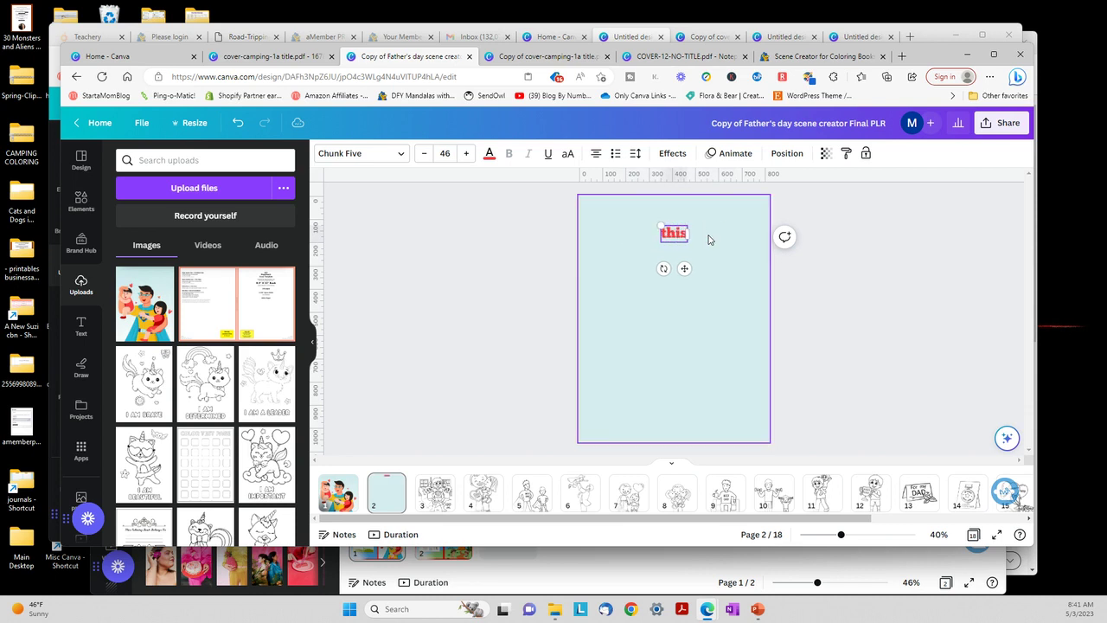
pyautogui.press('BackSpace')
pyautogui.press('BackSpace')
pyautogui.press('BackSpace')
pyautogui.press('BackSpace')
pyautogui.write('This belongs')
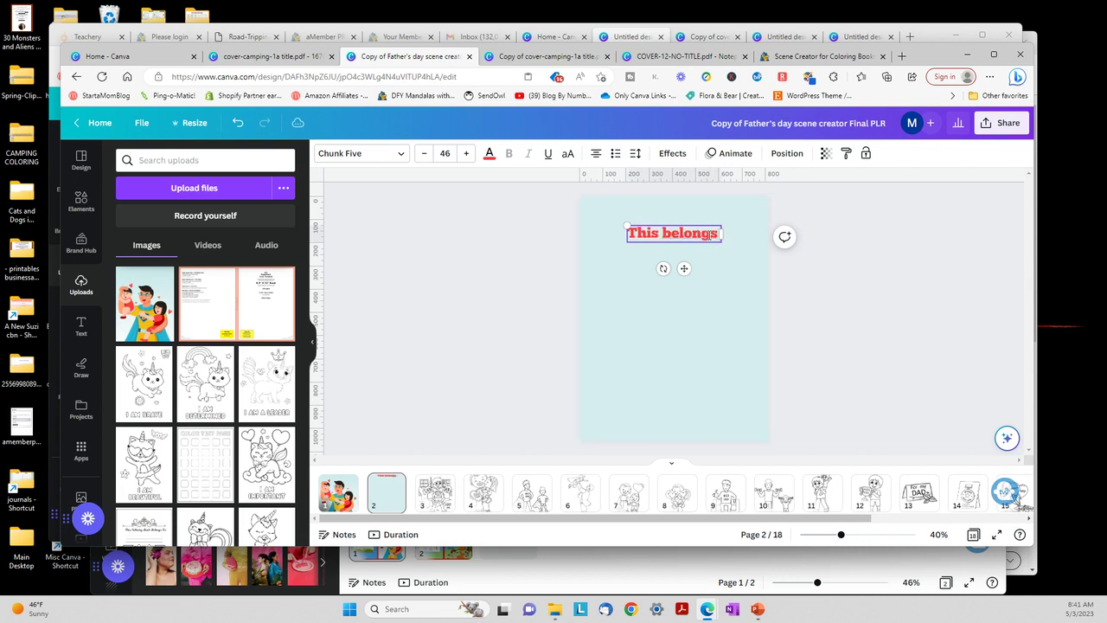
pyautogui.write(' to:')
pyautogui.press('Return')
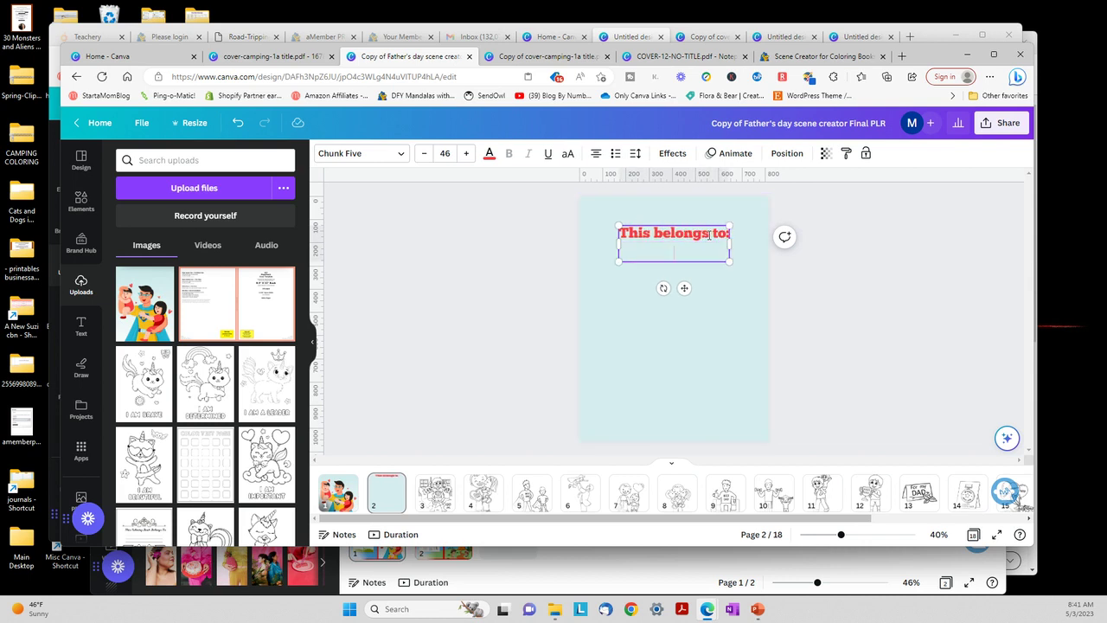
# - Try to change the font of the page 2 text to the first match of a font search for "jumble"
pyautogui.click(396, 153)
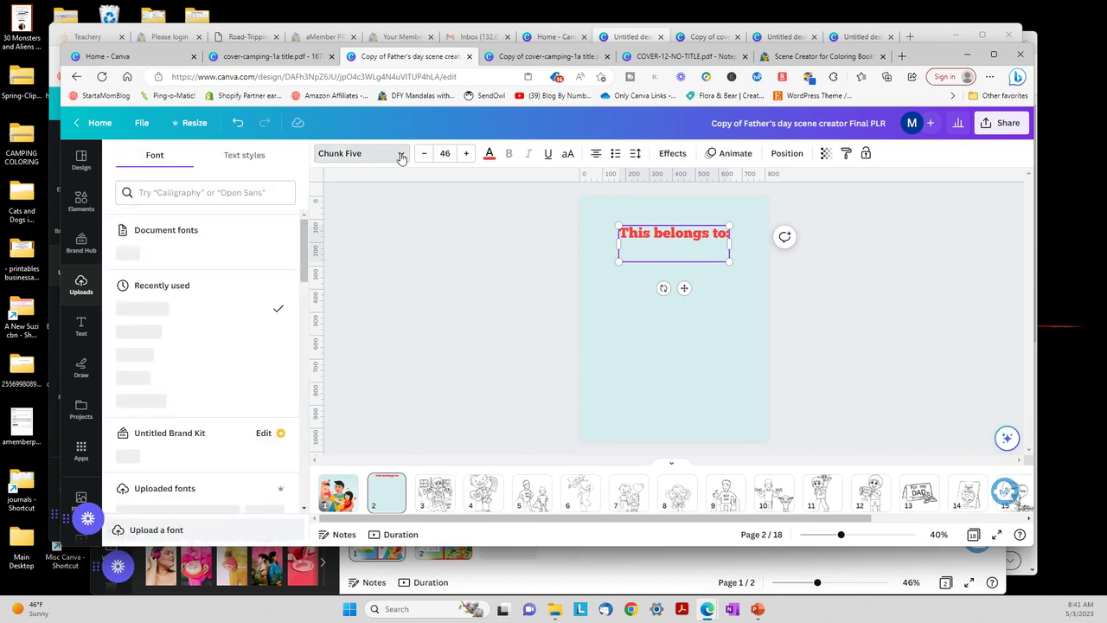
pyautogui.click(246, 191)
pyautogui.write('jumble')
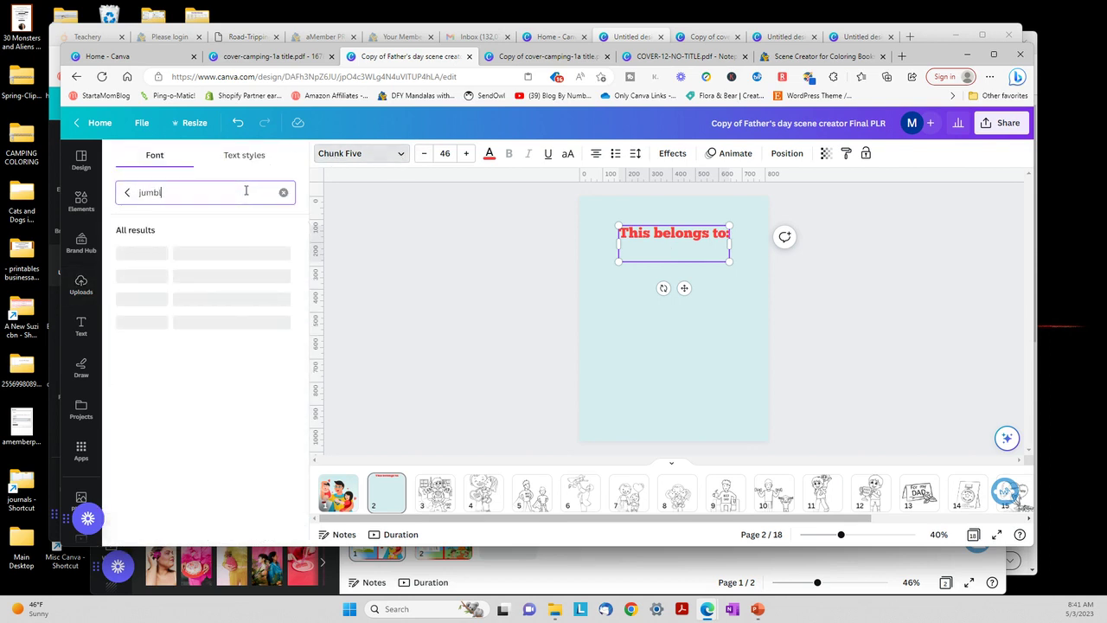
pyautogui.click(167, 256)
pyautogui.click(830, 308)
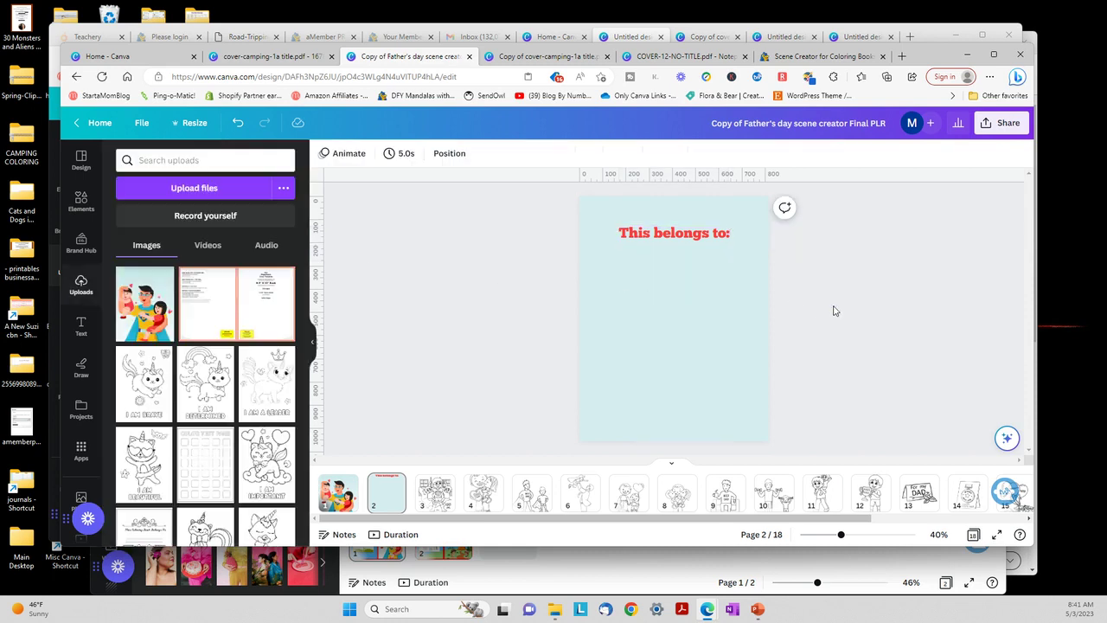
# - Add a short horizontal line to page 2 and position it centered below the "This belongs to:" text
pyautogui.click(693, 244)
pyautogui.click(663, 329)
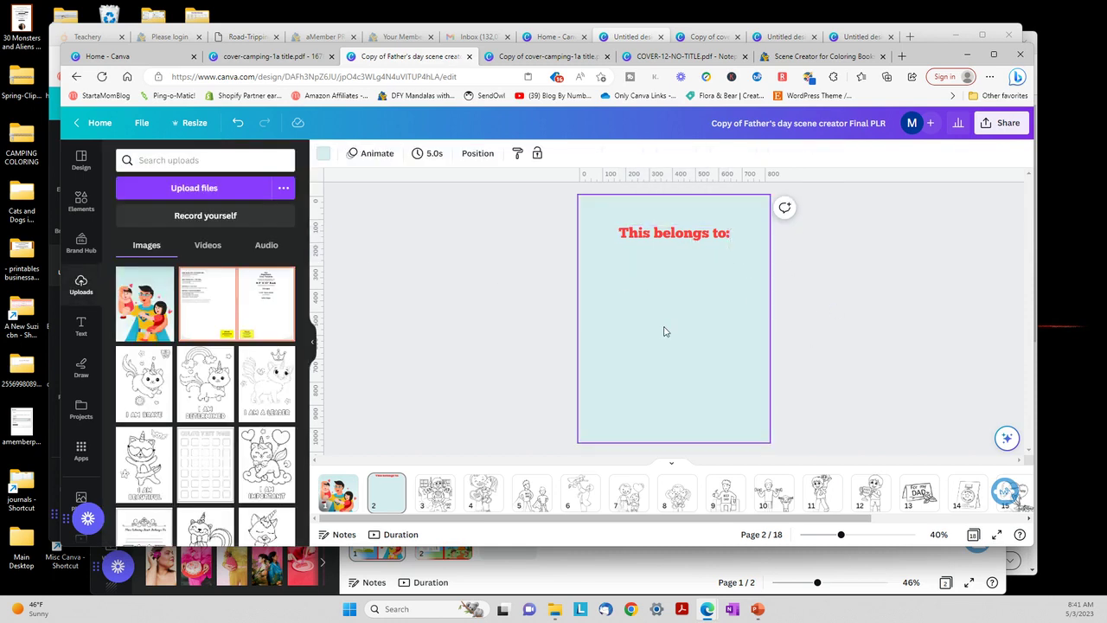
pyautogui.press('l')
pyautogui.moveTo(655, 318); pyautogui.dragTo(654, 295)
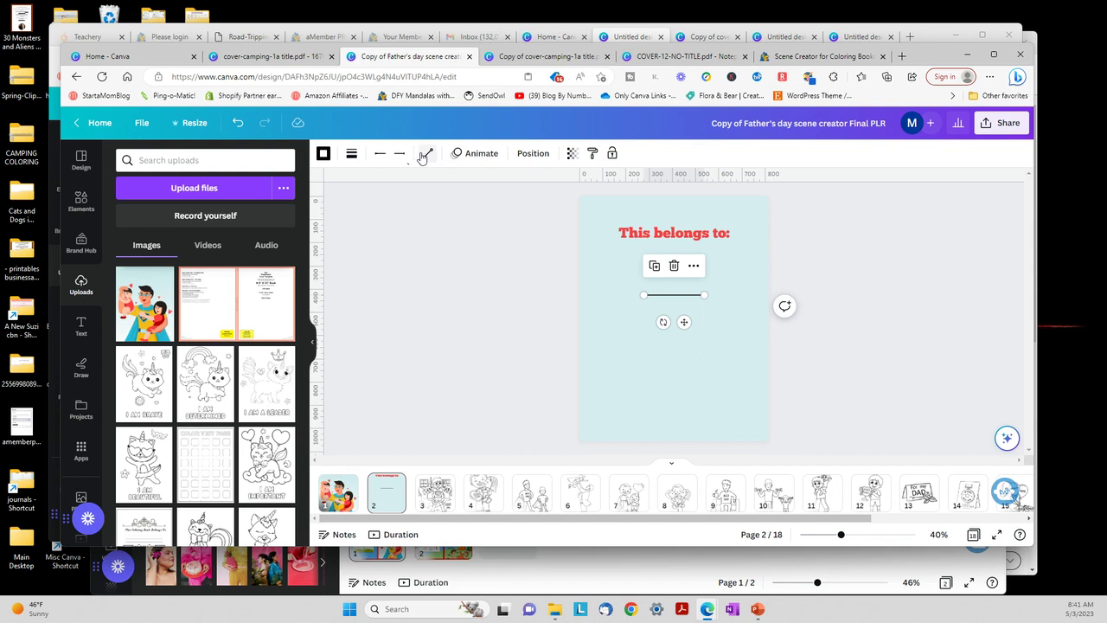
# - Set the line weight of the name line on page 2 to 1
pyautogui.click(353, 155)
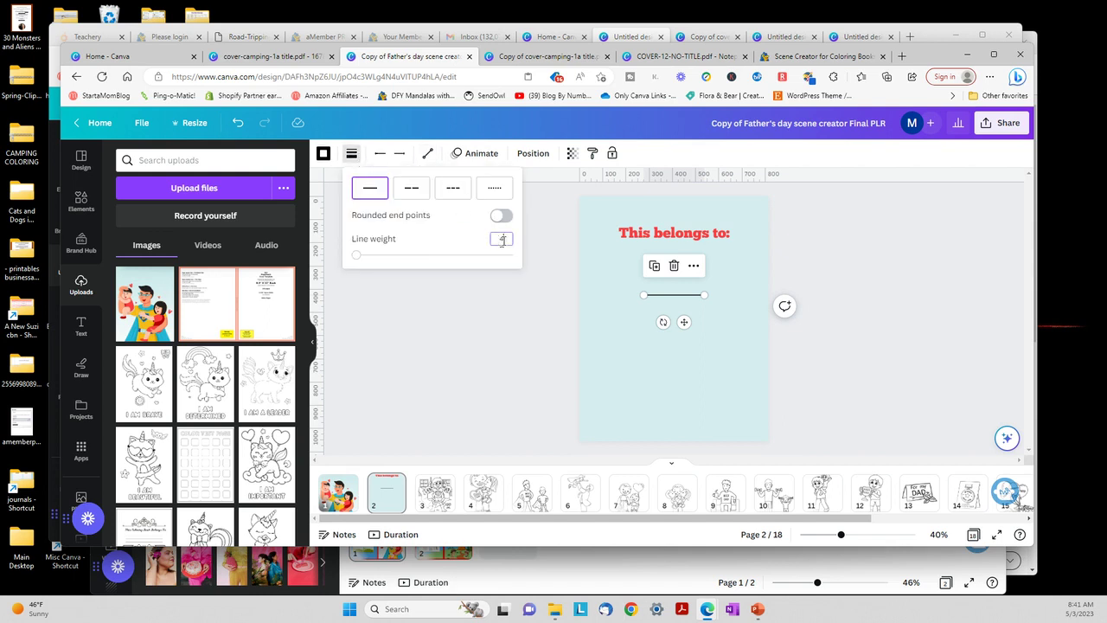
pyautogui.write('1')
pyautogui.press('Return')
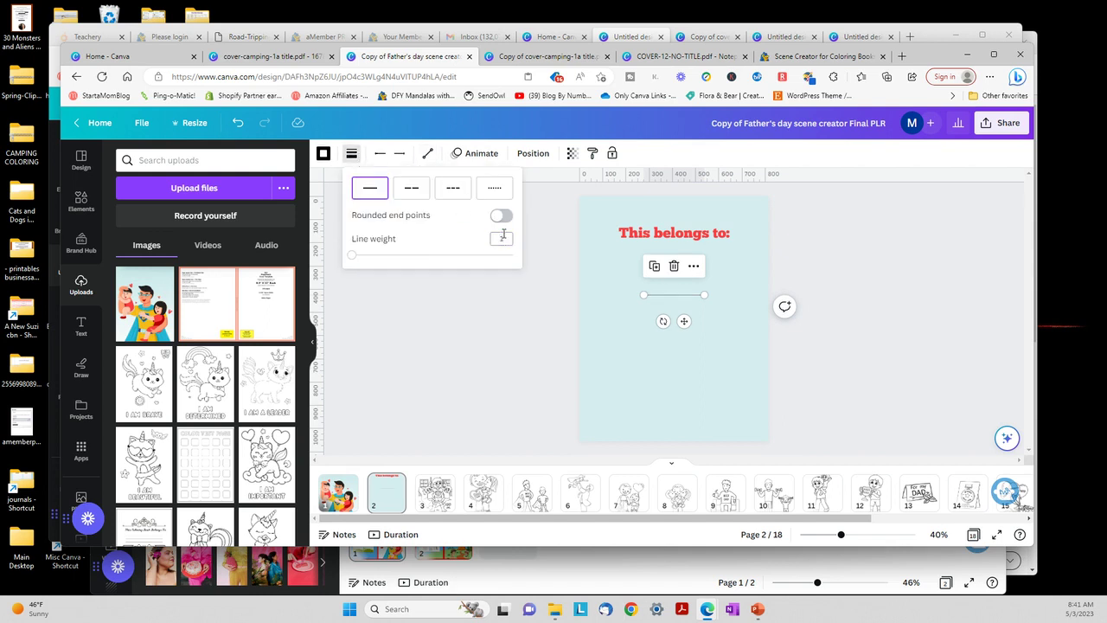
pyautogui.click(846, 264)
pyautogui.click(897, 265)
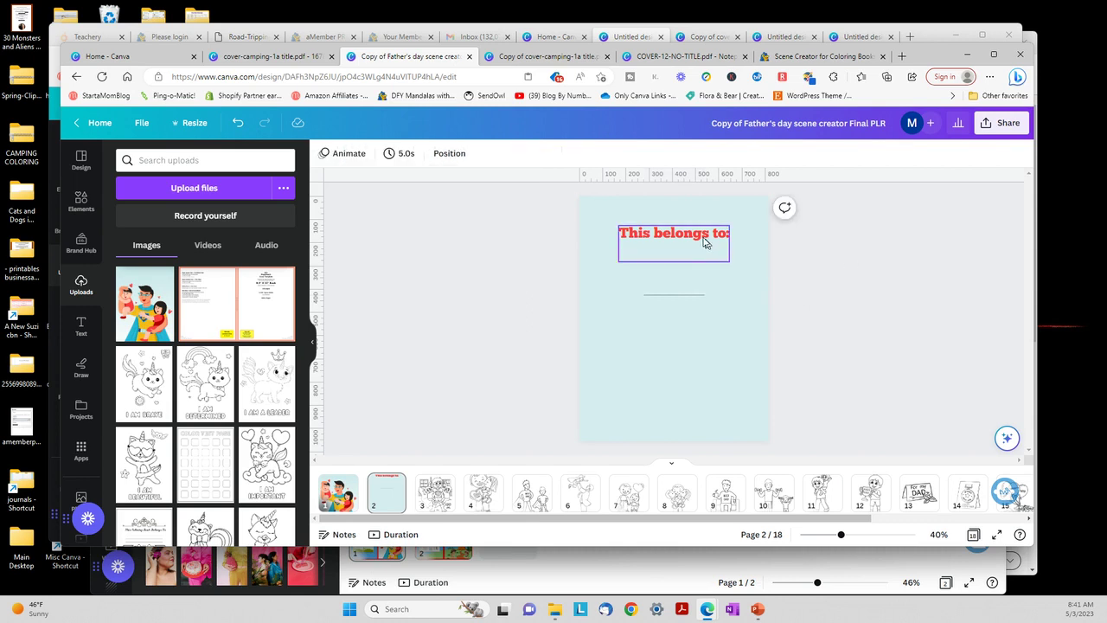
# - Bring the "This belongs to:" text and the line closer together by moving the text slightly down and the line slightly up
pyautogui.click(709, 242)
pyautogui.moveTo(709, 242); pyautogui.dragTo(706, 246)
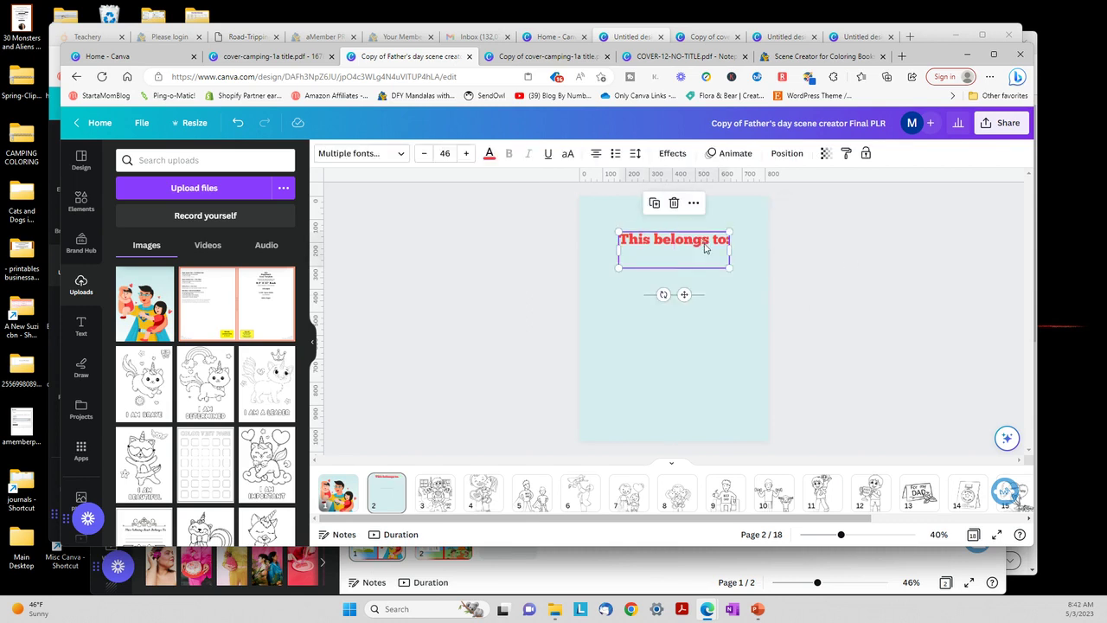
pyautogui.click(860, 300)
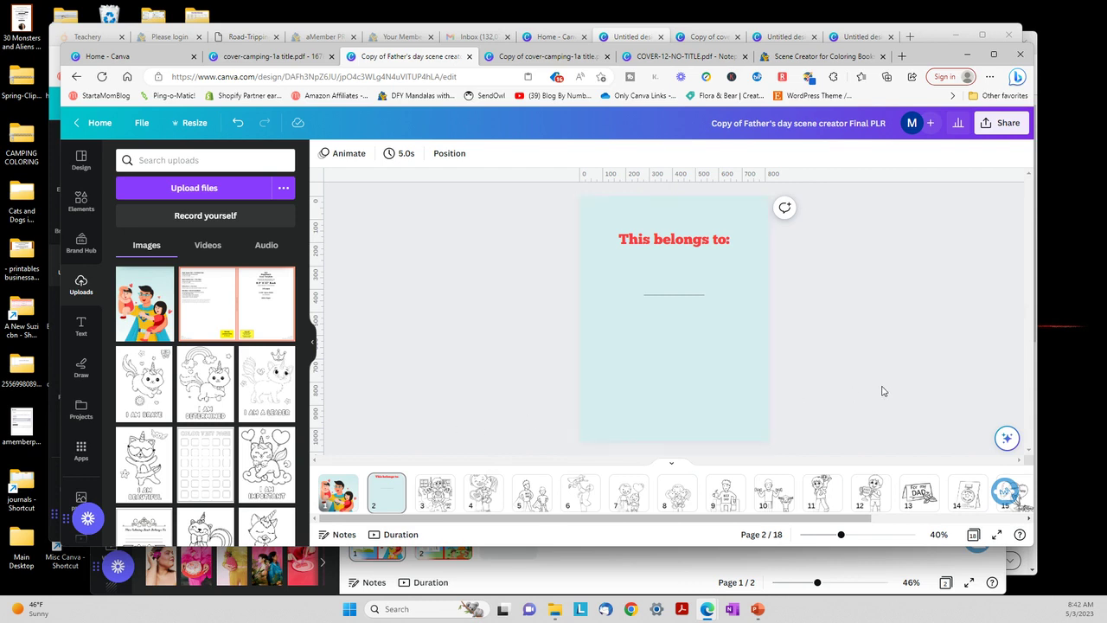
pyautogui.moveTo(674, 294); pyautogui.dragTo(677, 291)
pyautogui.click(845, 297)
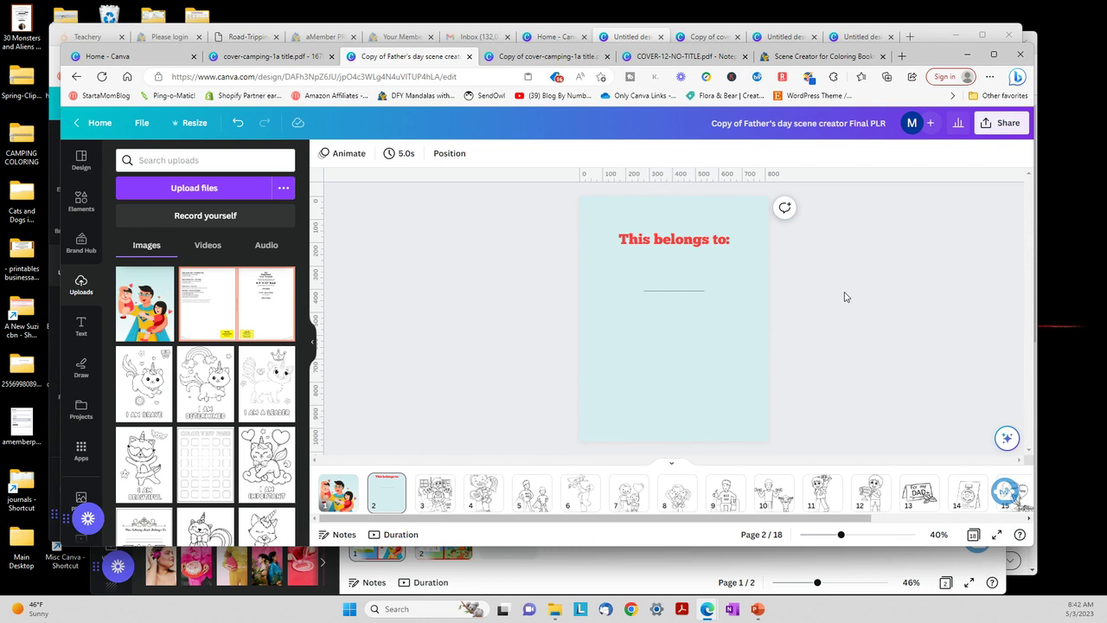